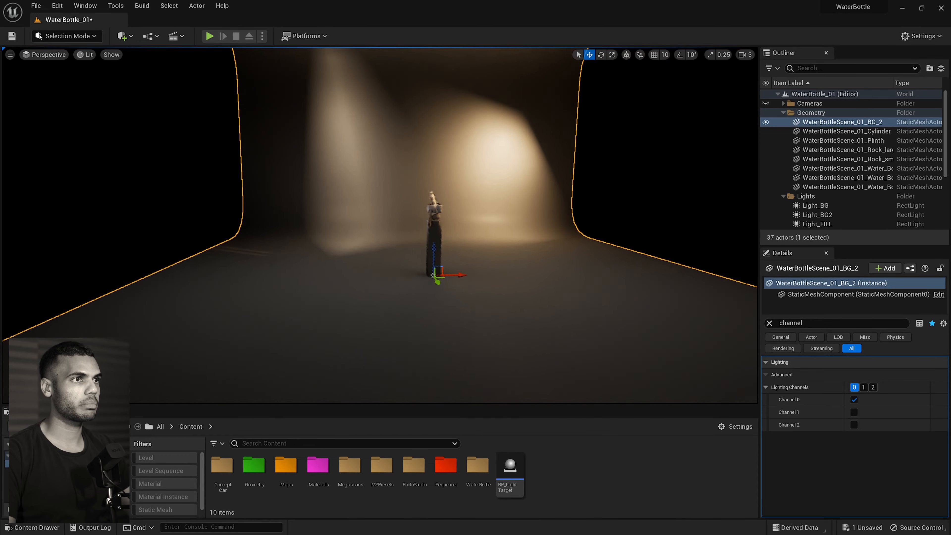
Examine the plinth, rock and bottle up close against the lit backdrop
left_click(412, 238)
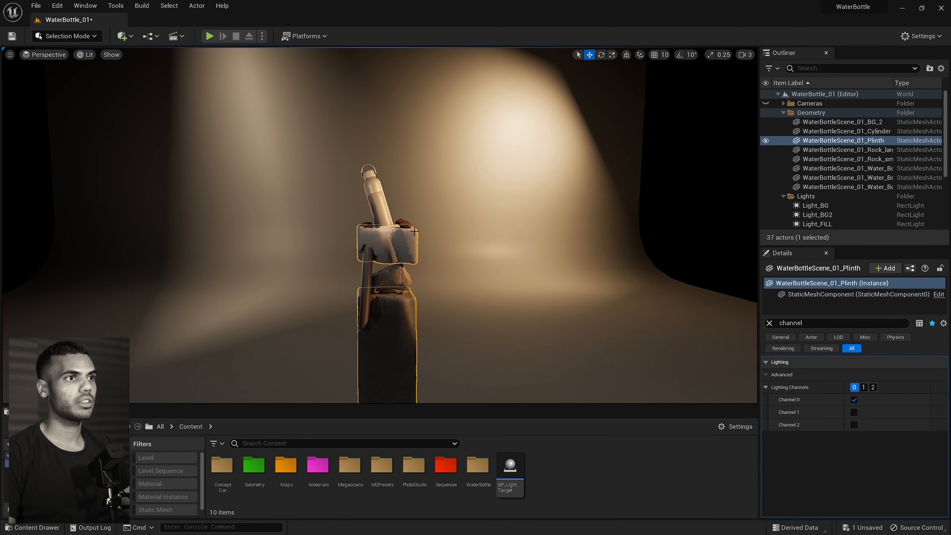
key("Escape")
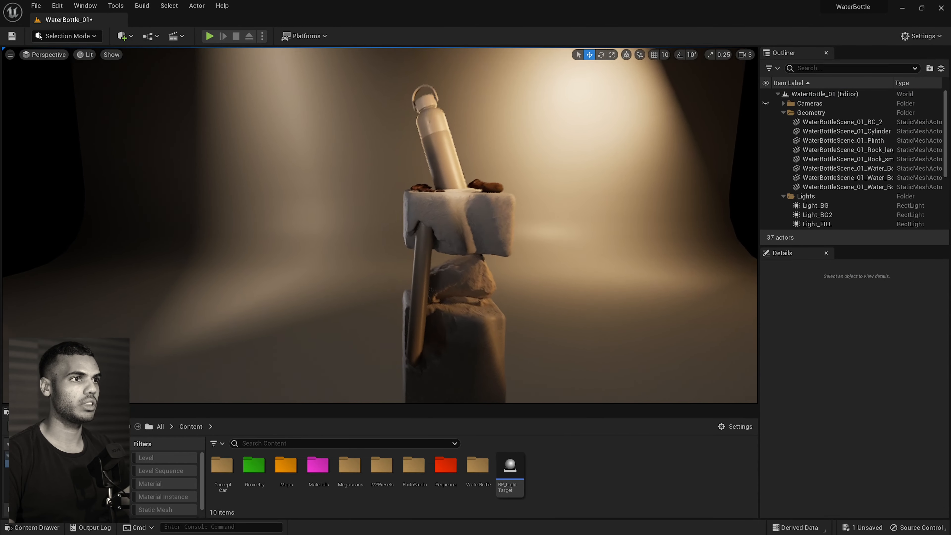
left_click(468, 272)
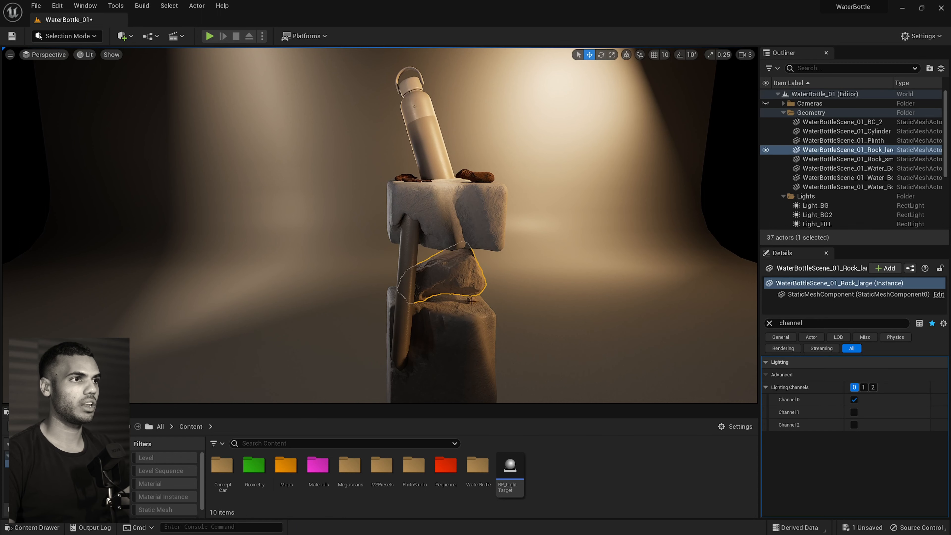
left_click(472, 300)
right_click_drag(473, 300, 473, 304)
left_click_drag(466, 183, 471, 346)
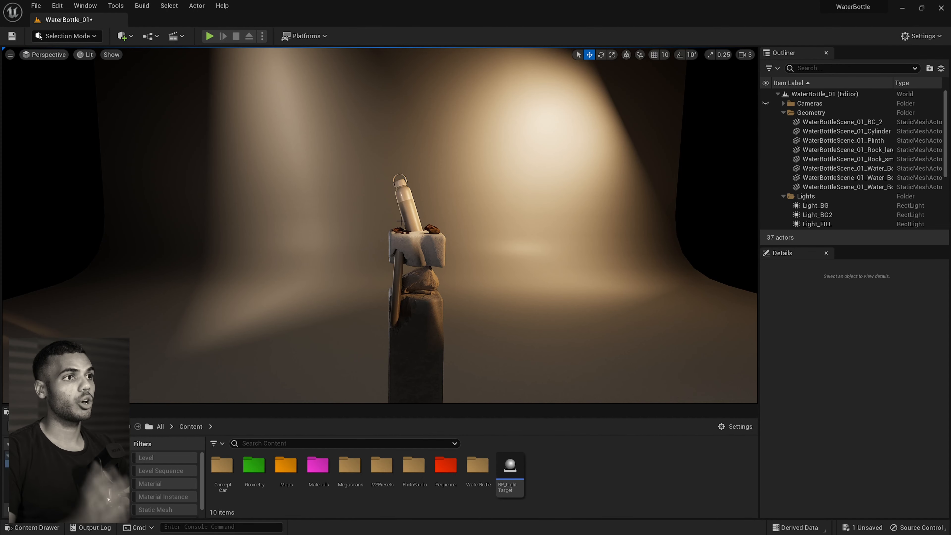
Collapse the Geometry and Lights folders in the scene hierarchy and hide all existing lights
left_click(783, 112)
left_click(783, 122)
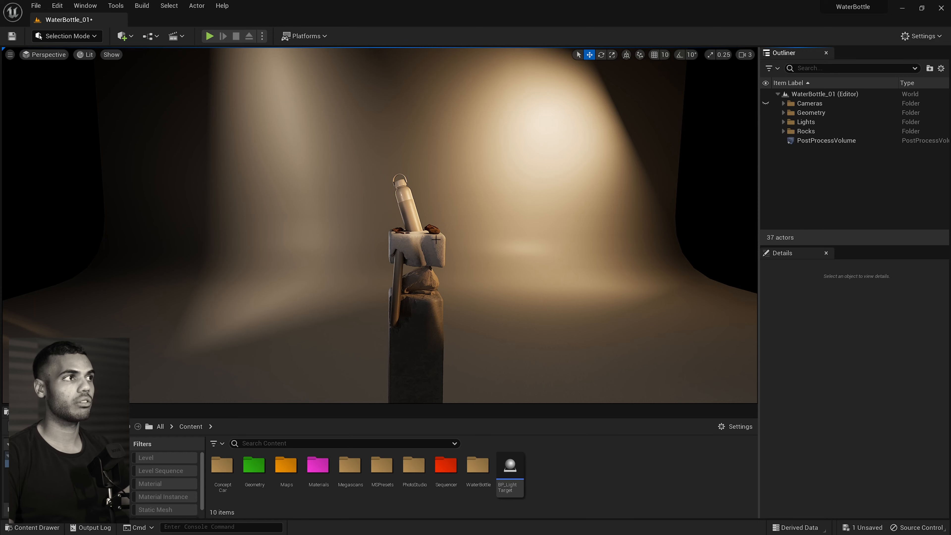
left_click_drag(436, 239, 637, 319)
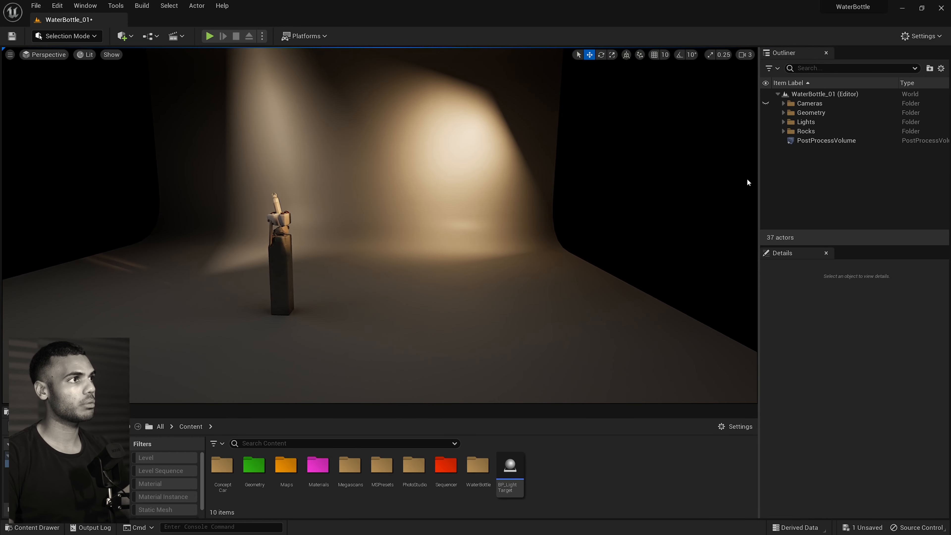
left_click(806, 122)
left_click(783, 122)
left_click(766, 123)
left_click(783, 122)
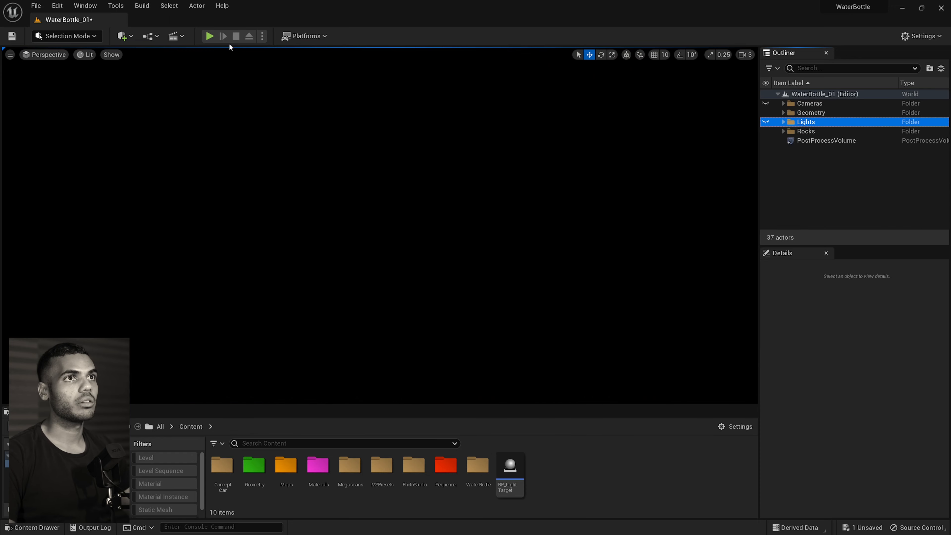
Place a Rect Light on the backdrop floor beside the plinth and a Sphere shape in front of the light
left_click(133, 38)
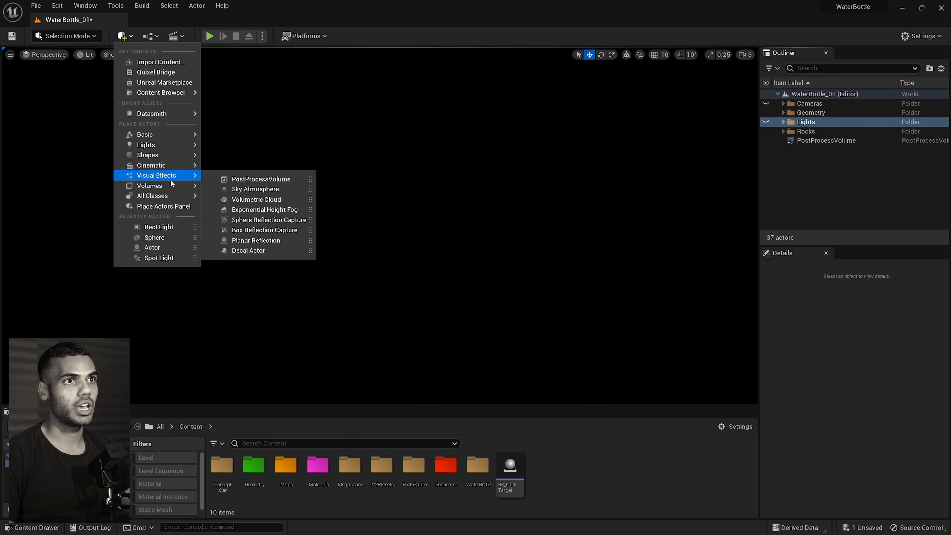
mouse_move(168, 147)
left_click_drag(246, 179, 380, 315)
left_click(124, 36)
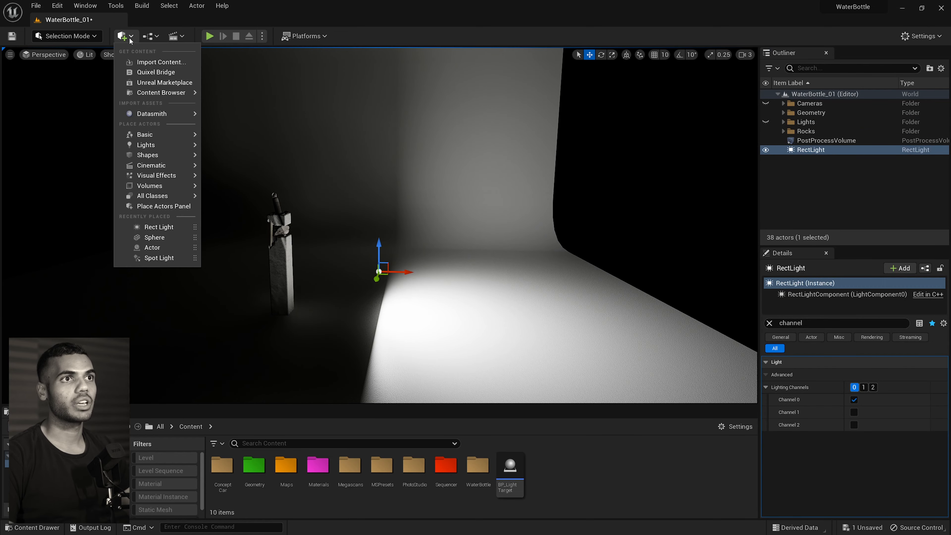
mouse_move(157, 150)
left_click_drag(245, 168, 502, 263)
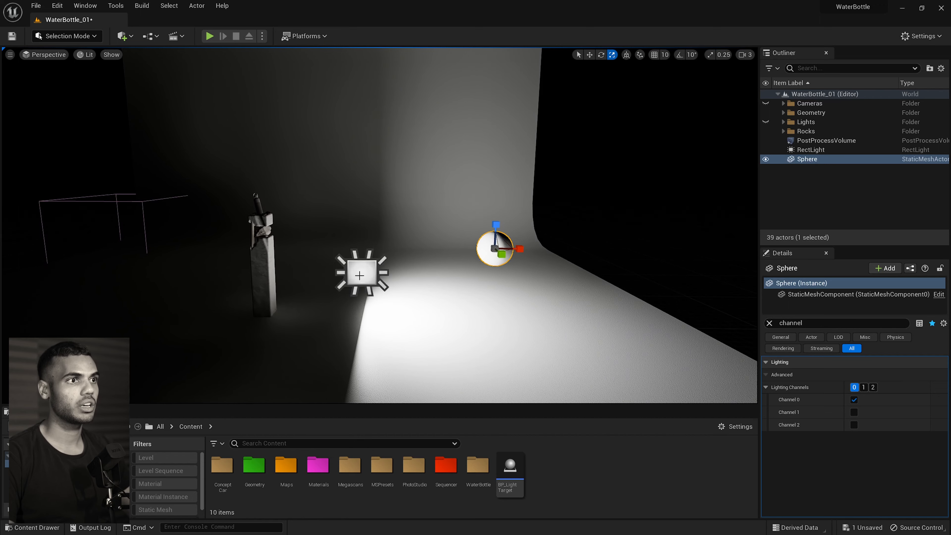
Raise the rect light to a height of about 151 and tilt it about 21° down toward the sphere
left_click(361, 255)
key("w")
left_click_drag(362, 255, 362, 144)
key("e")
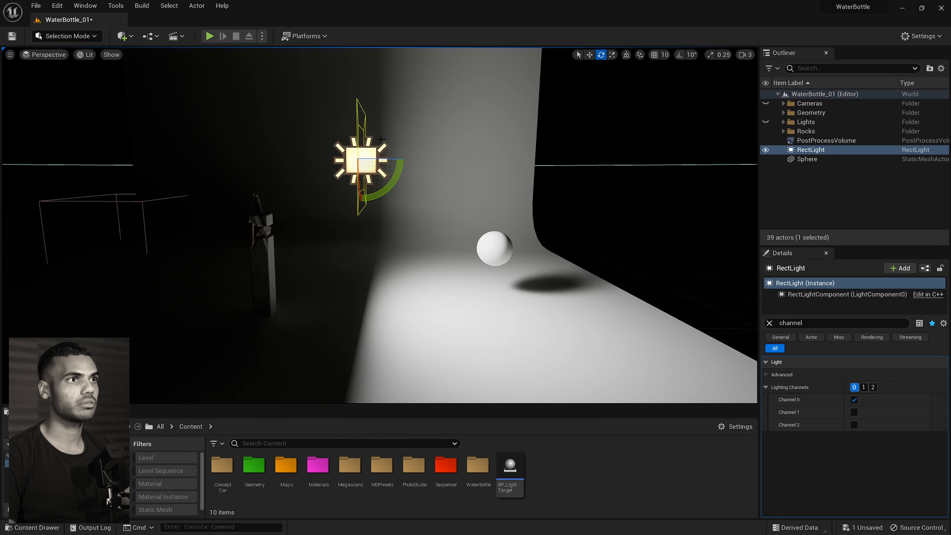
left_click_drag(394, 178, 407, 187)
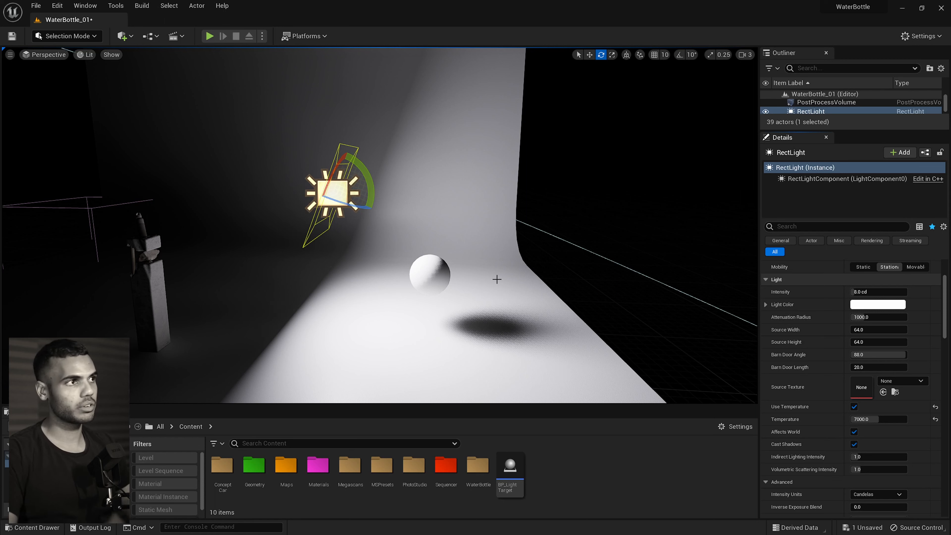
Set the rect light's source width and source height to 4
scroll(795, 311, "up", 3)
left_click(868, 371)
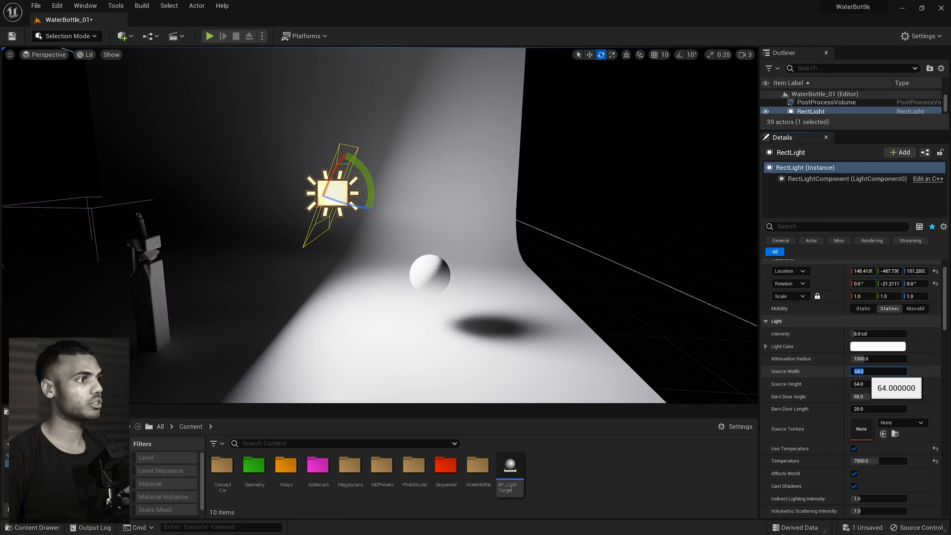
type("4")
key("Tab")
type("4")
key("Return")
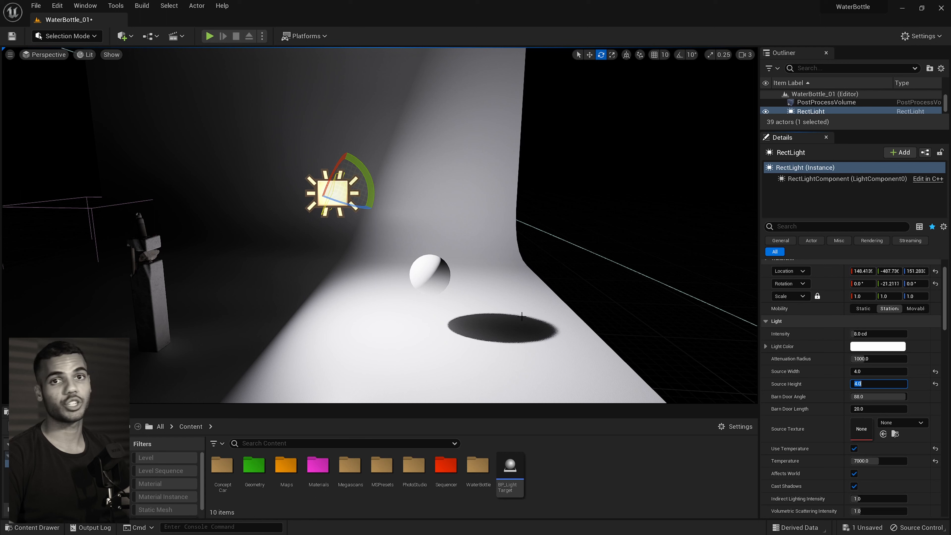
Enlarge the rect light's source width and source height to 100 to compare shadow softness
left_click(876, 380)
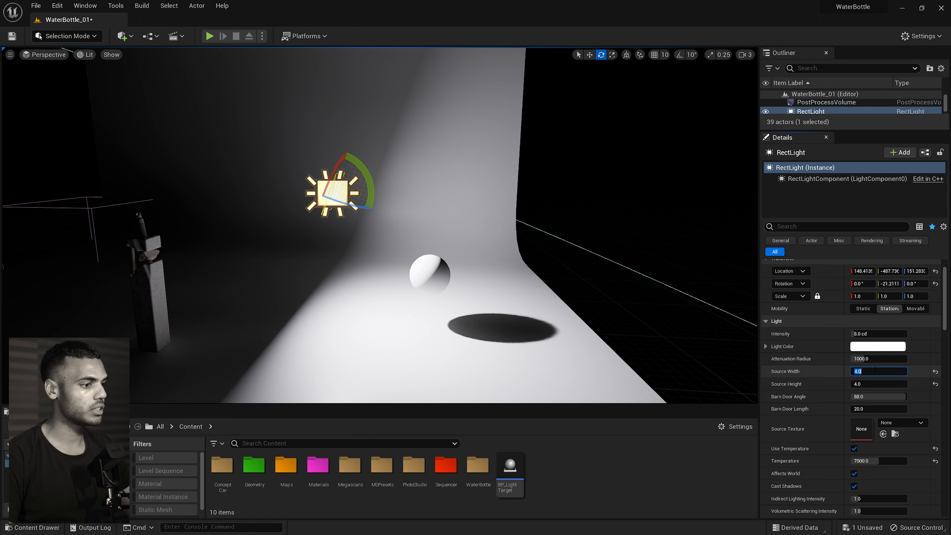
type("100")
key("Tab")
type("100")
key("Return")
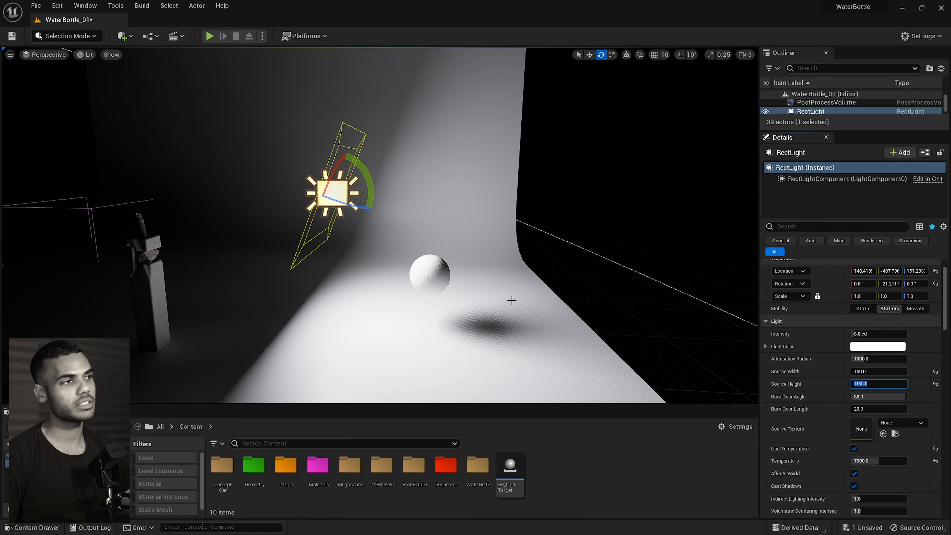
Shrink the rect light's source width and height back to 4
left_click(879, 371)
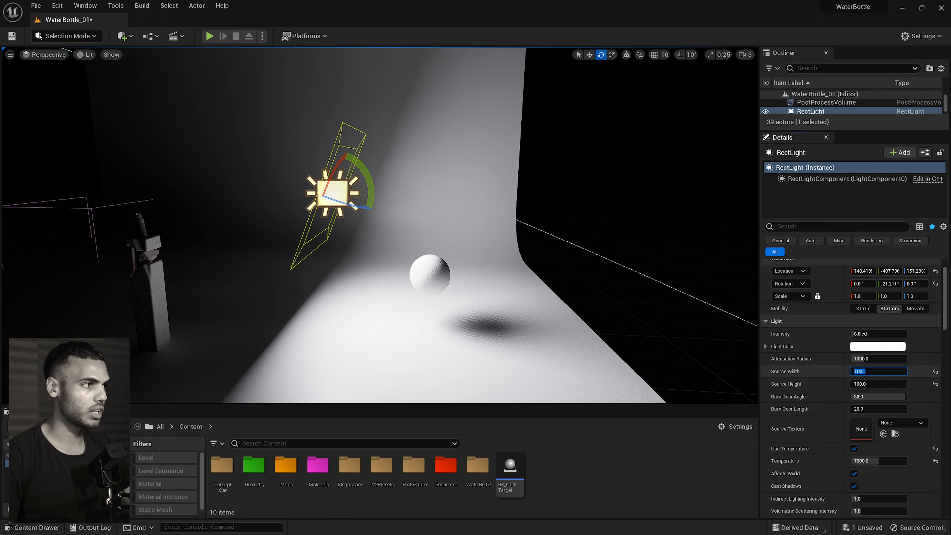
type("4")
key("Tab")
type("4")
key("Return")
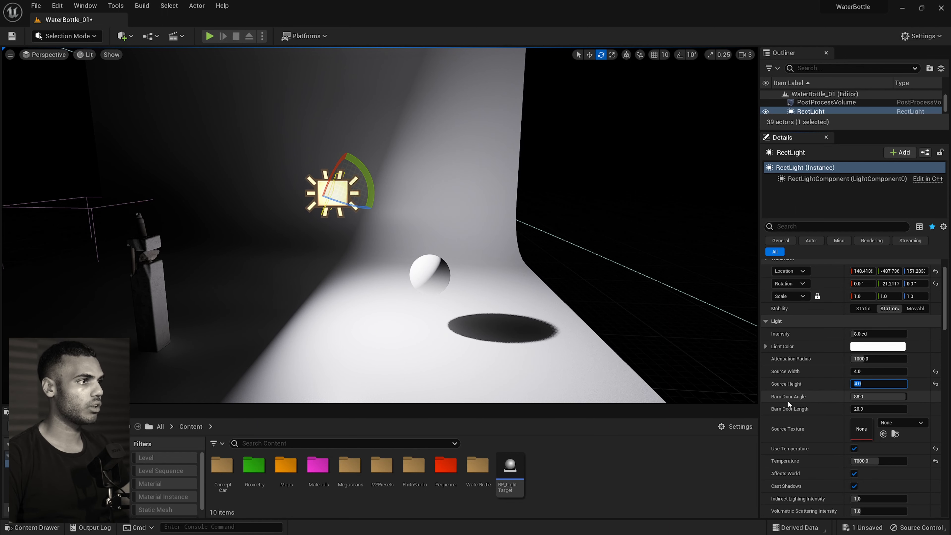
Shorten the rect light's barn door length to about 7.63 and reduce its barn door angle to 0
right_click_drag(607, 300, 588, 295)
right_click_drag(516, 271, 517, 270)
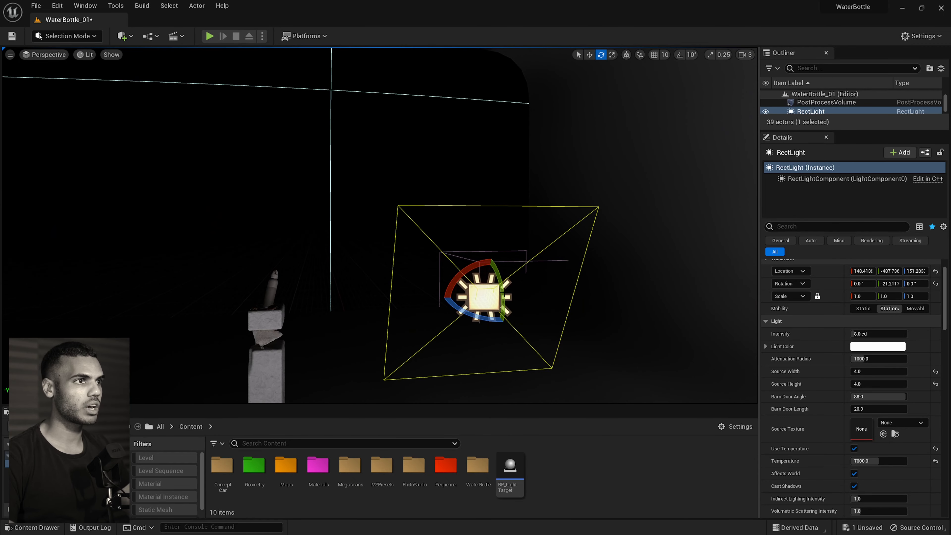
left_click_drag(878, 409, 856, 409)
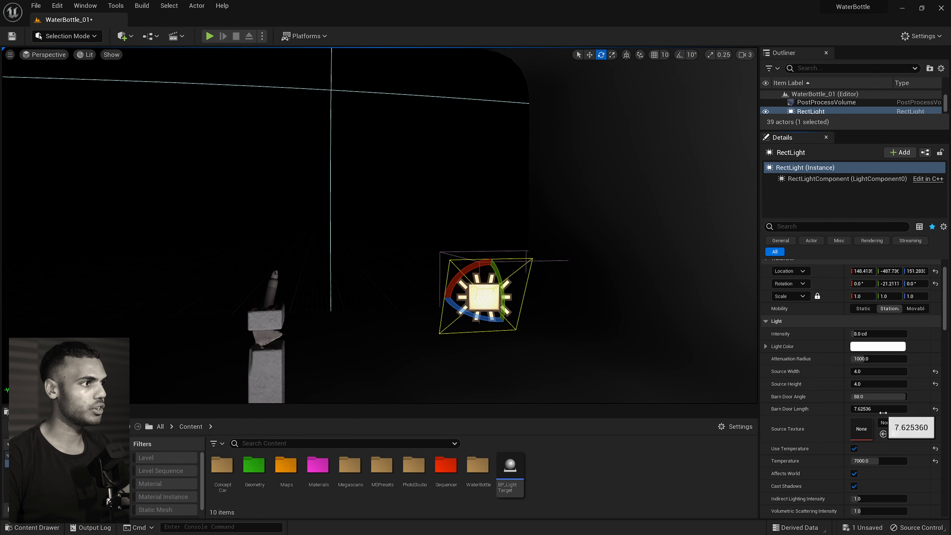
right_click_drag(627, 354, 669, 364)
key("s")
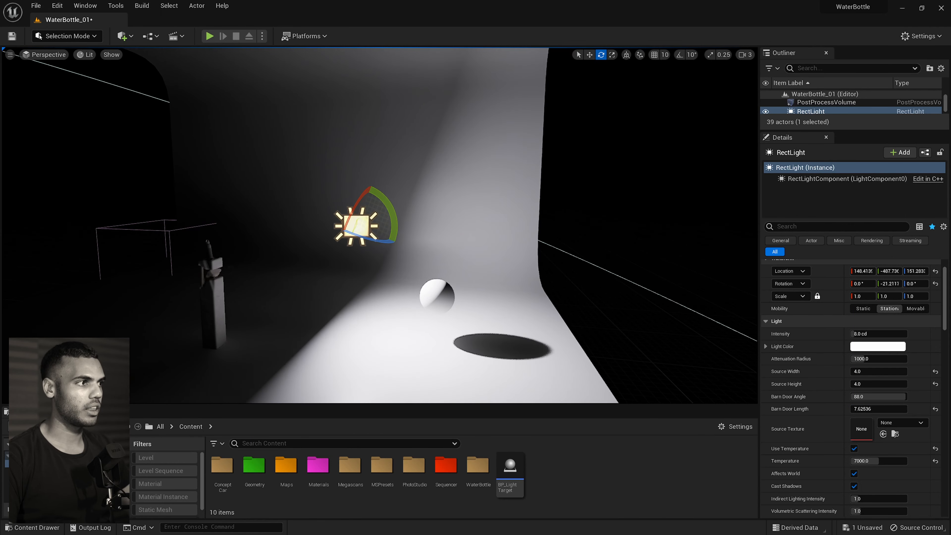
left_click_drag(871, 399, 839, 397)
right_click_drag(374, 225, 364, 232)
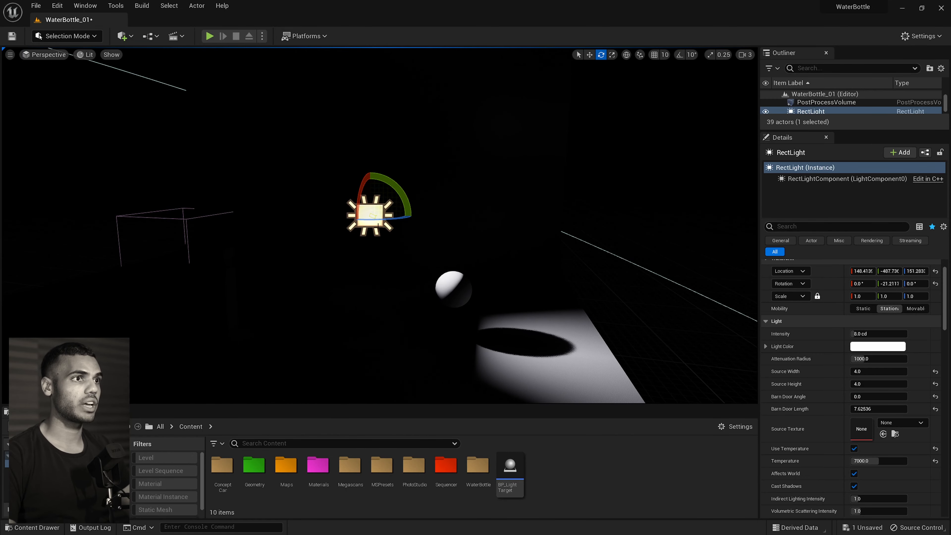
Move the rect light away from the sphere to about X -84, Z 241, and set its source size to about 1.44 by 16.28
key("w")
left_click_drag(370, 215, 210, 144)
left_click_drag(869, 383, 848, 371)
key("w")
mouse_move(562, 278)
right_mouse_down()
mouse_move(588, 296)
mouse_move(656, 292)
mouse_move(614, 292)
mouse_move(607, 311)
mouse_move(569, 289)
right_mouse_up()
key("s")
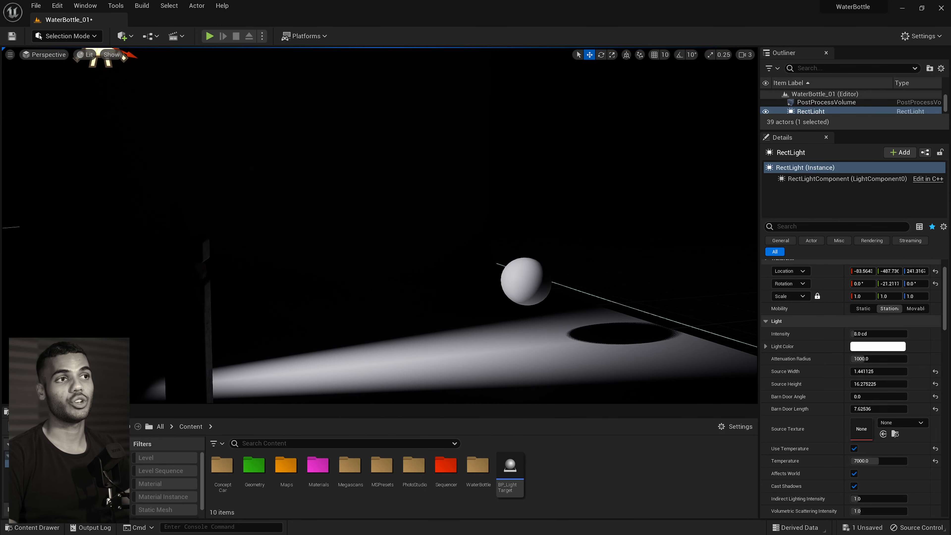
right_click_drag(569, 288, 547, 277)
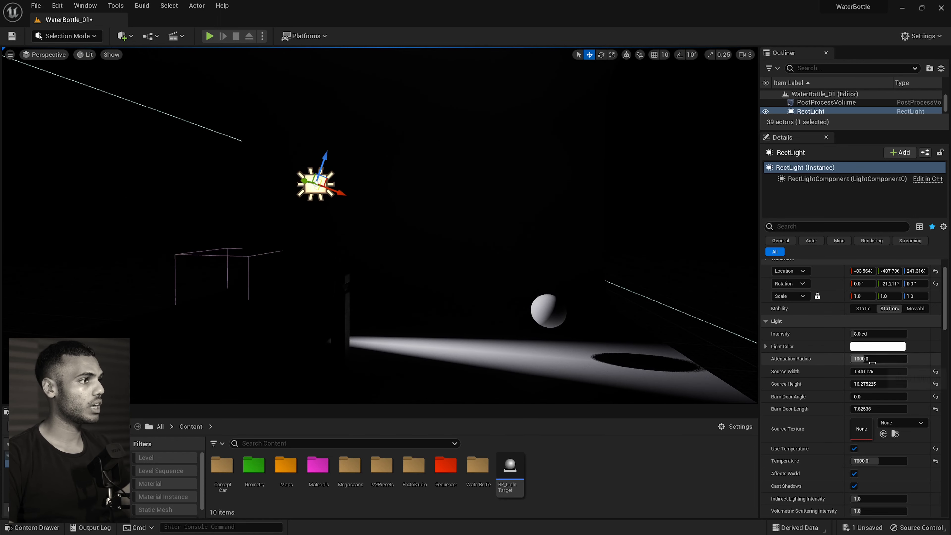
Reset the rect light's source size and barn door settings to defaults, and reduce its attenuation radius to about 520
left_click(935, 372)
left_click(936, 384)
left_click(936, 397)
left_click(936, 409)
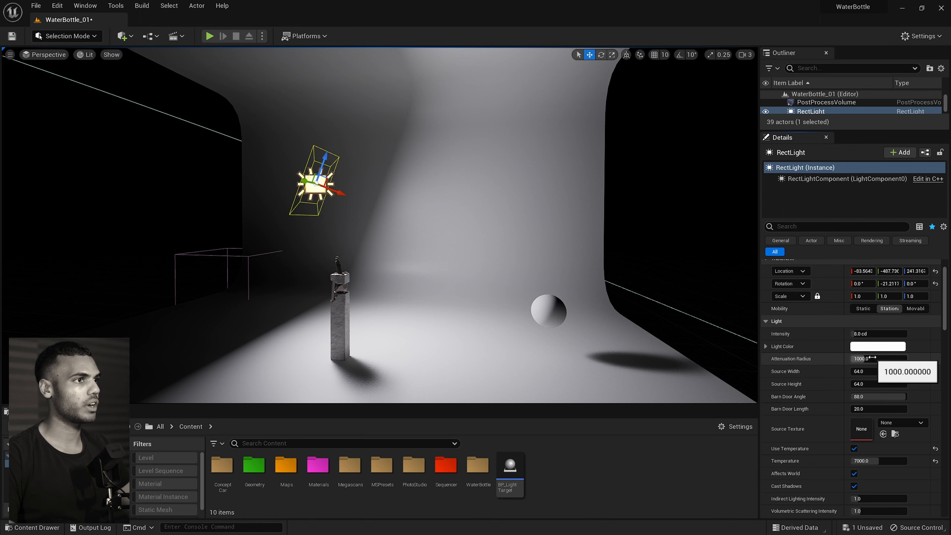
left_click_drag(872, 358, 835, 359)
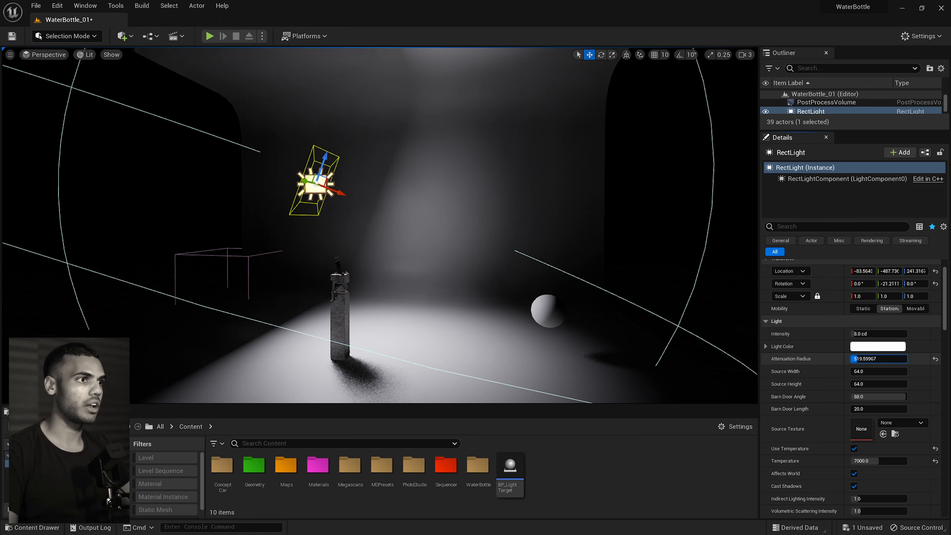
right_click_drag(461, 203, 456, 200)
Duplicate the rect light along the world X axis to about X 419, aimed back at the sphere, with temperature 4000
key("ctrl+grave")
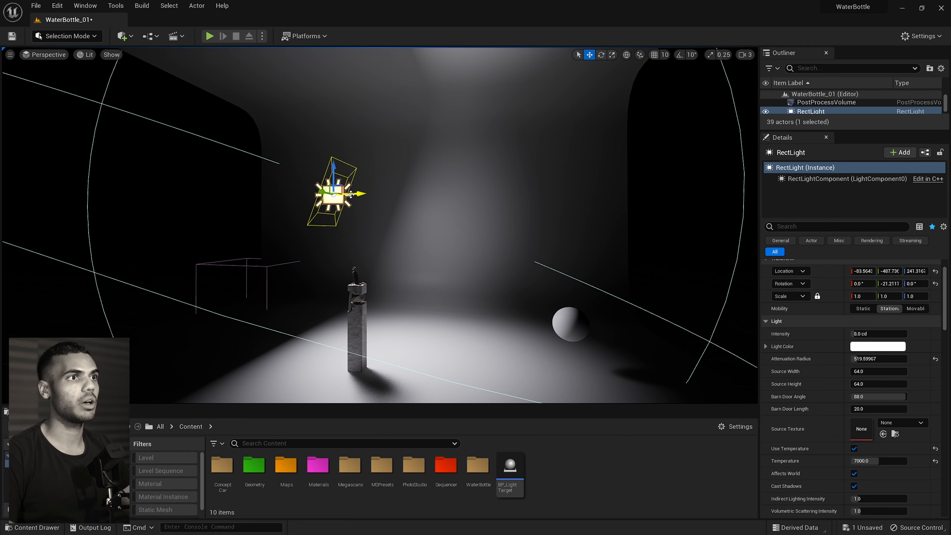
left_click_drag(350, 196, 740, 191, "alt")
right_click_drag(740, 190, 755, 185)
key("e")
mouse_move(532, 240)
left_mouse_down()
mouse_move(603, 263)
mouse_move(546, 256)
mouse_move(527, 241)
left_mouse_up()
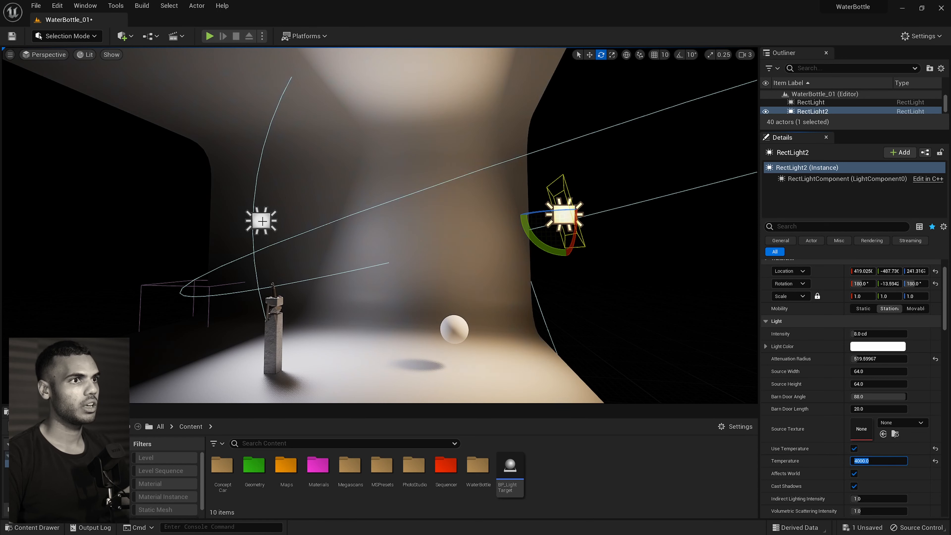
Reduce the original rect light's attenuation radius to about 379
left_click(263, 221)
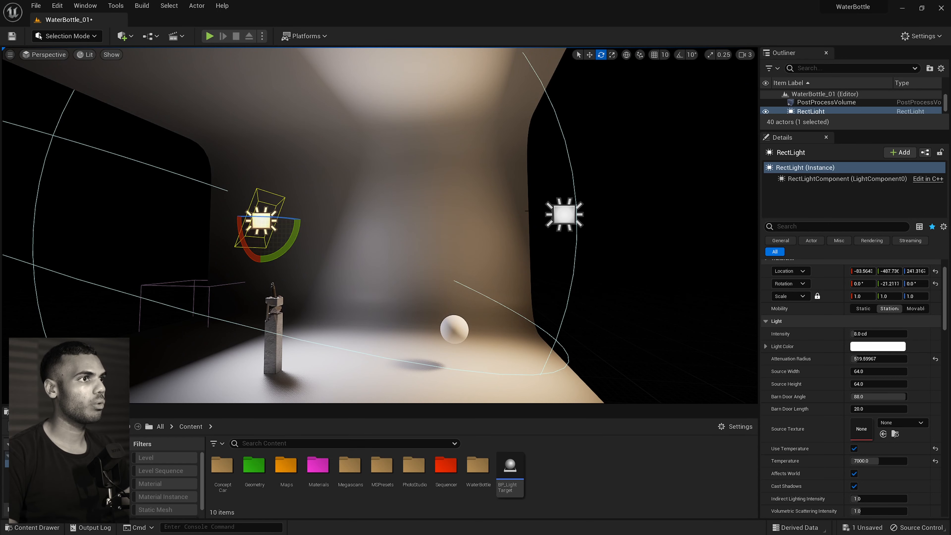
left_click(566, 215)
left_click(255, 221)
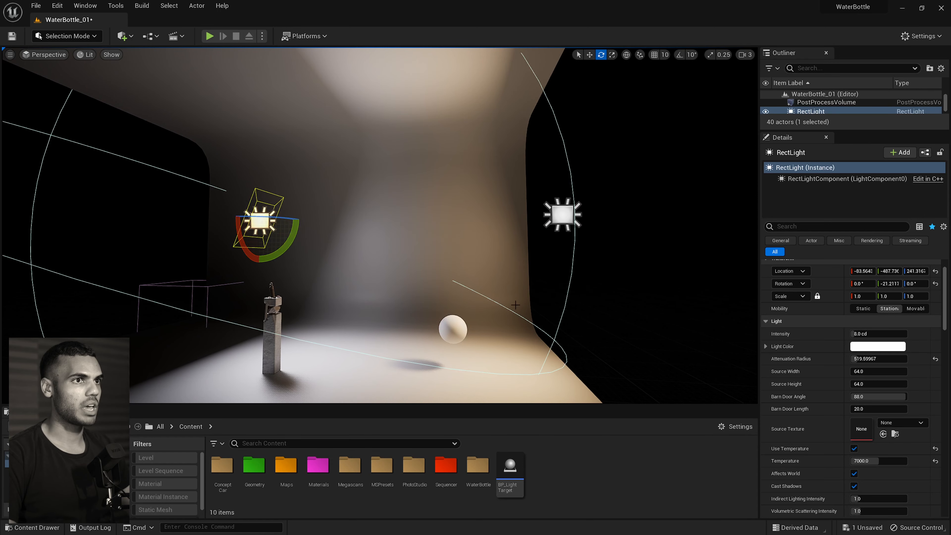
left_click_drag(855, 359, 824, 359)
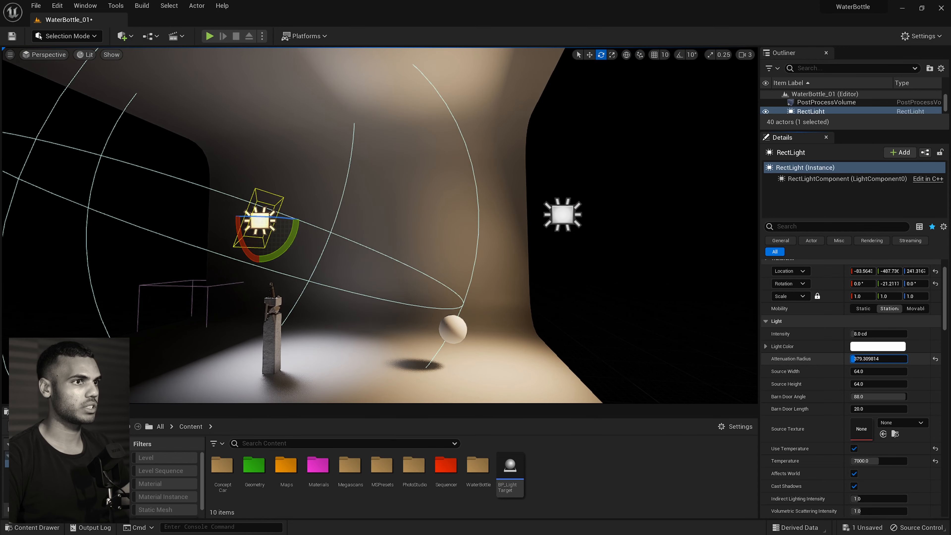
Move the original rect light closer to the sphere at about X 23, Z 147, and set its intensity to 2 cd
key("w")
left_click_drag(280, 228, 386, 281)
left_click_drag(369, 242, 343, 285)
left_click(868, 333)
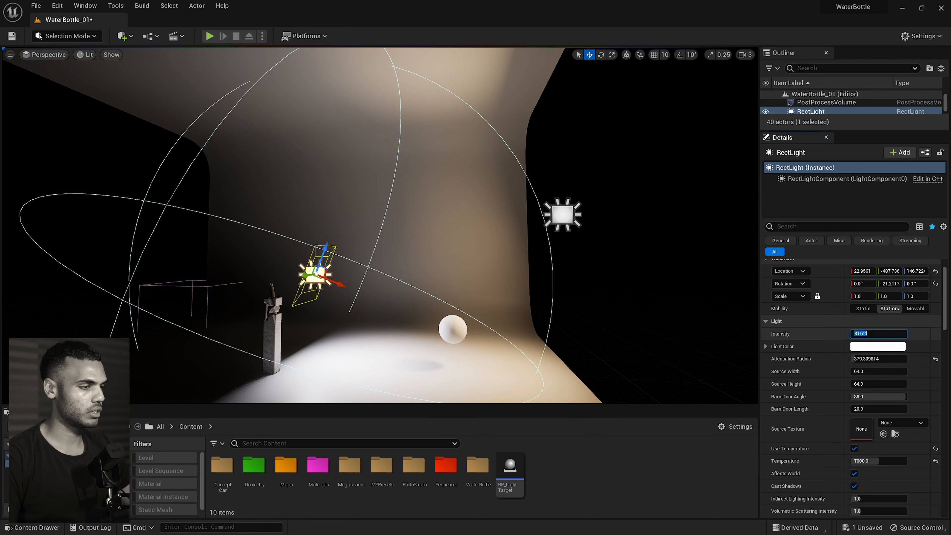
type("2")
key("Return")
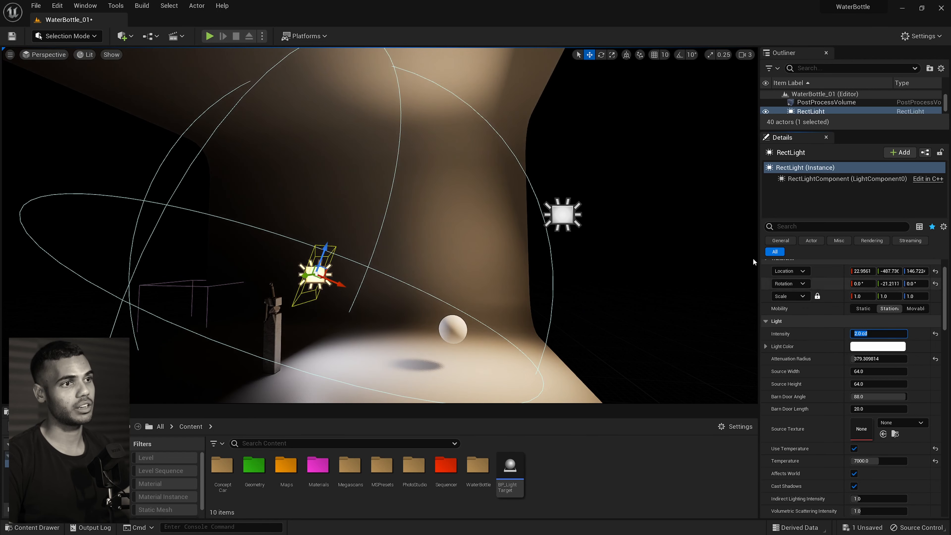
Deselect the light and examine the mix of cool and warm light on the sphere and its shadow up close
right_click_drag(432, 322, 437, 334)
mouse_move(432, 280)
right_mouse_down()
mouse_move(425, 299)
mouse_move(432, 280)
right_mouse_up()
key("w")
key("Escape")
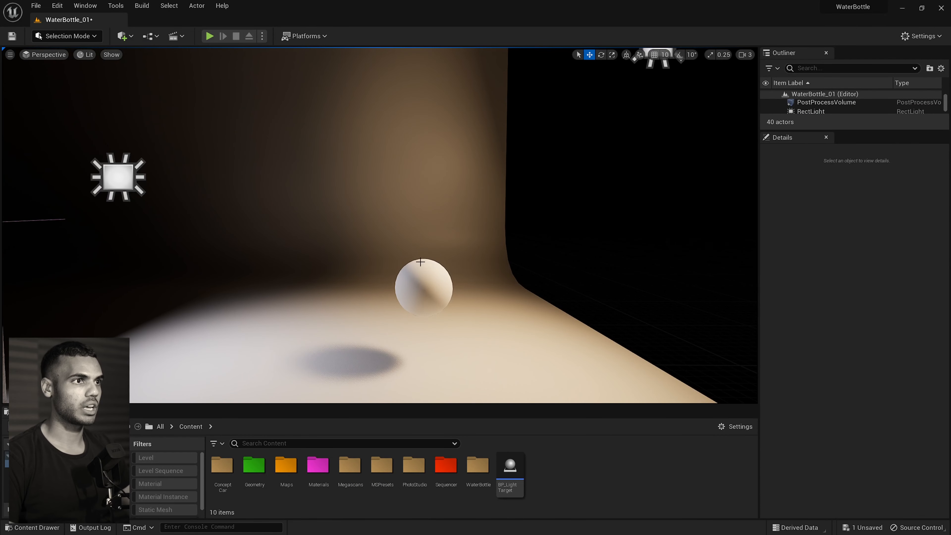
key("w")
mouse_move(422, 294)
right_mouse_down()
mouse_move(423, 304)
mouse_move(421, 295)
right_mouse_up()
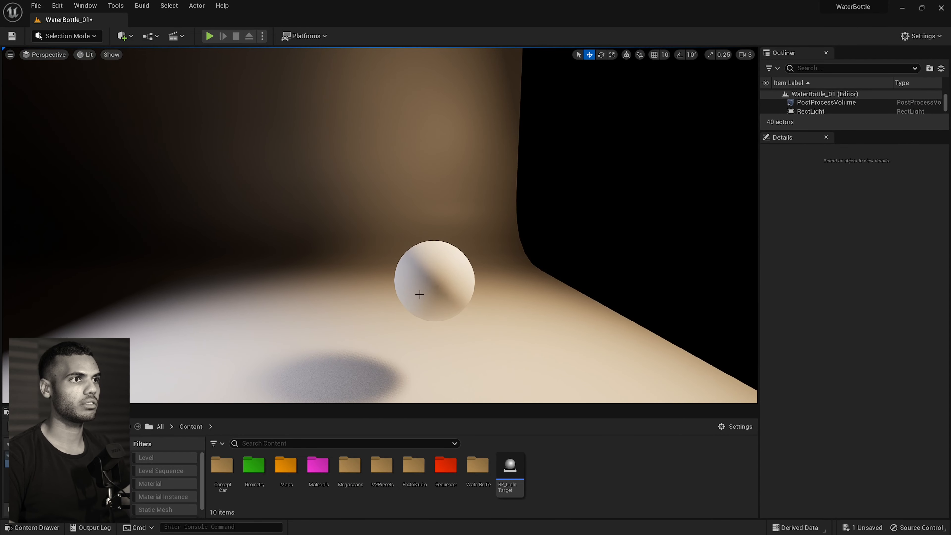
Show the light icons in the viewport and compare the settings of the two rect lights around the sphere
mouse_move(455, 232)
right_mouse_down()
mouse_move(466, 226)
mouse_move(456, 232)
right_mouse_up()
key("s")
key("g")
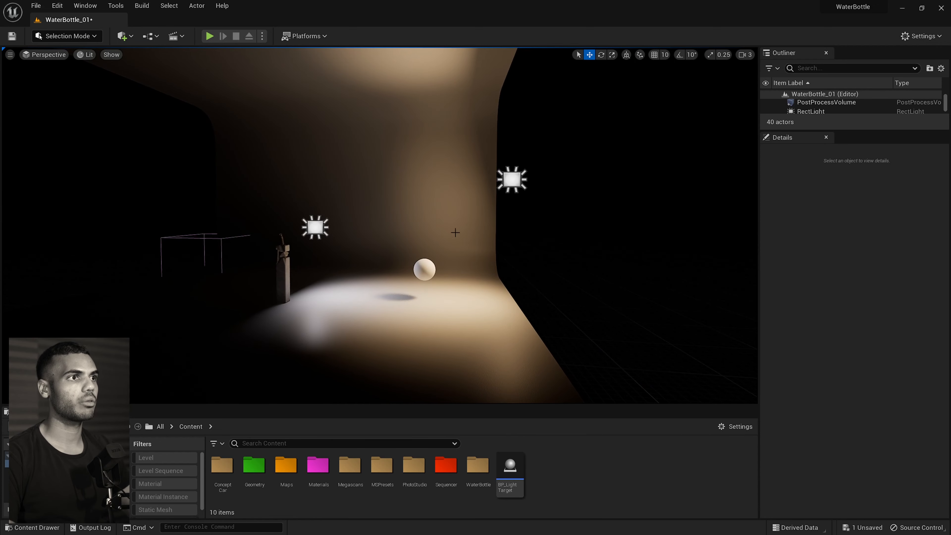
left_click(511, 179)
left_click(315, 227)
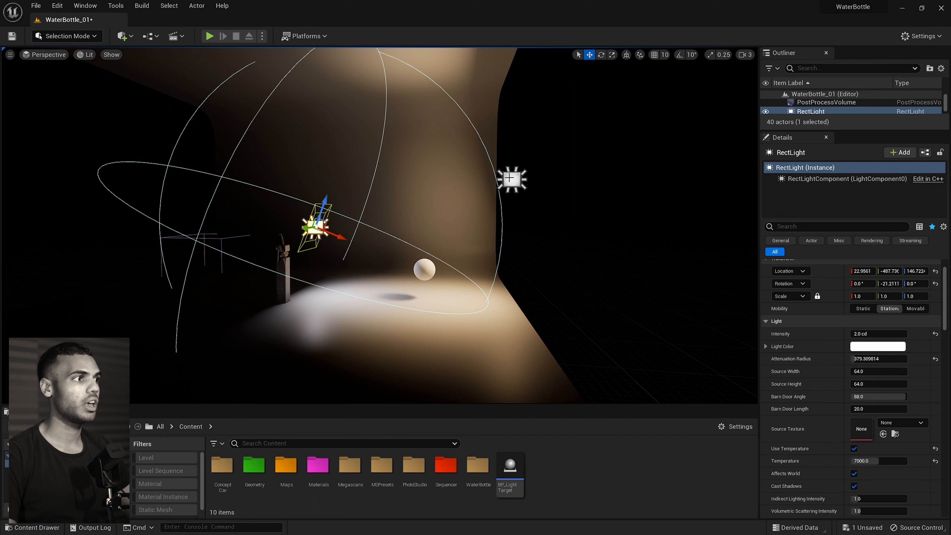
Try tinting the duplicated rect light's colour a warm orange with hex sRGB FFCD8A, and discard the colour change
left_click(510, 179)
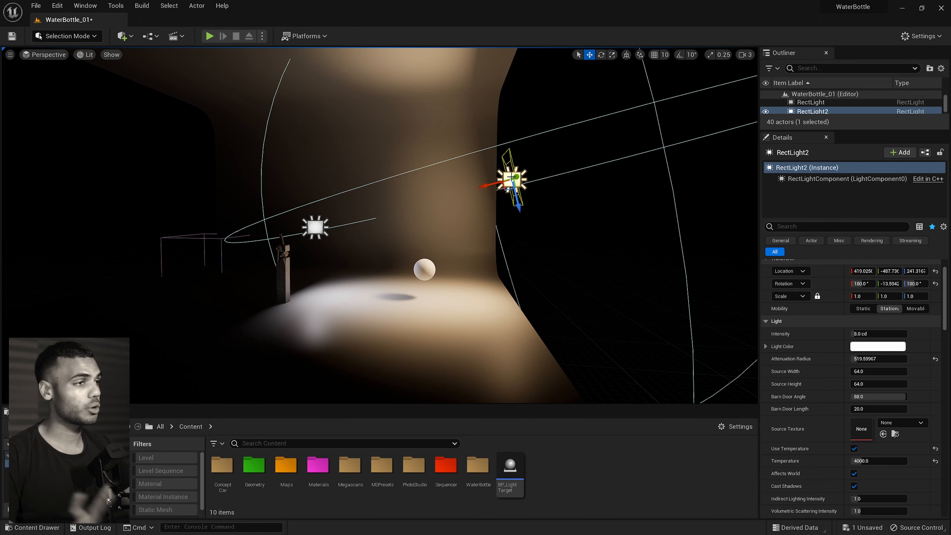
left_click(862, 347)
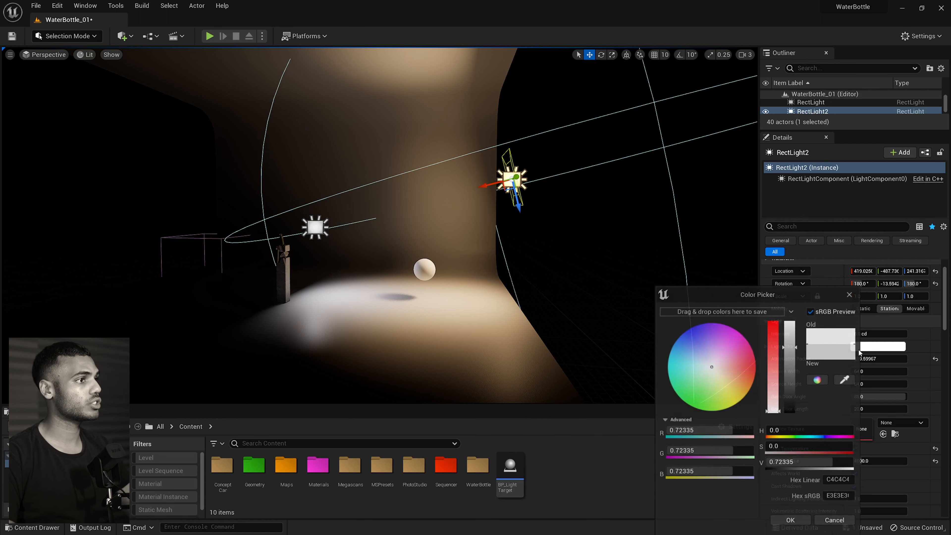
left_click_drag(724, 375, 742, 383)
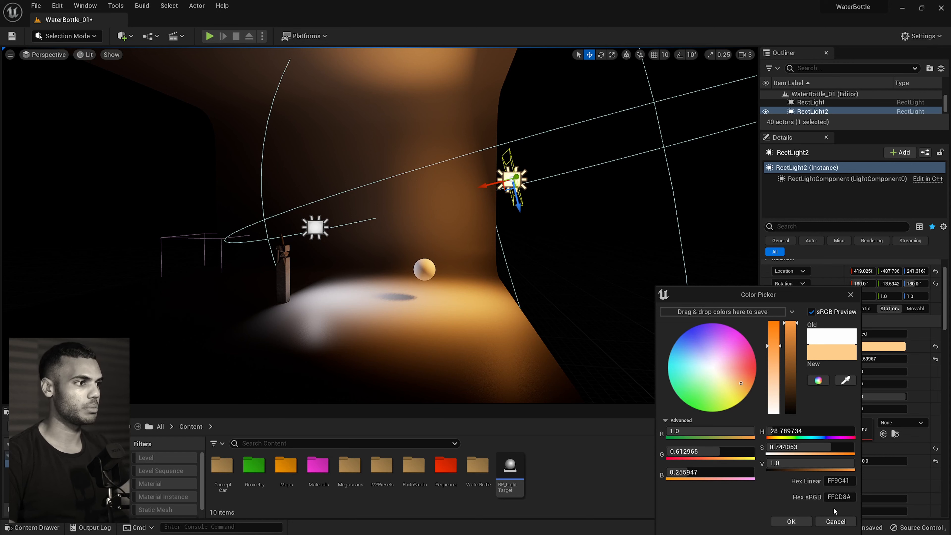
left_click(821, 520)
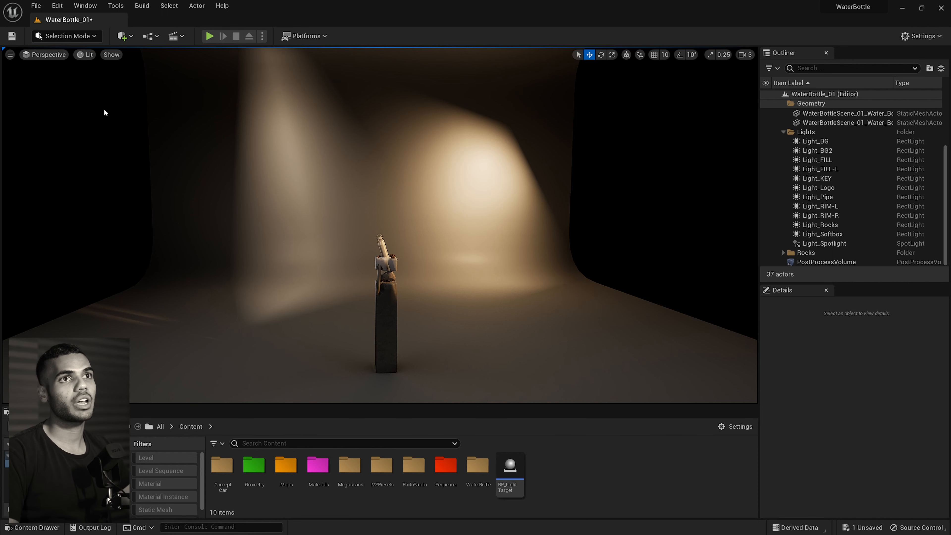
Split the viewport into a layout of two side-by-side panes
left_click(11, 55)
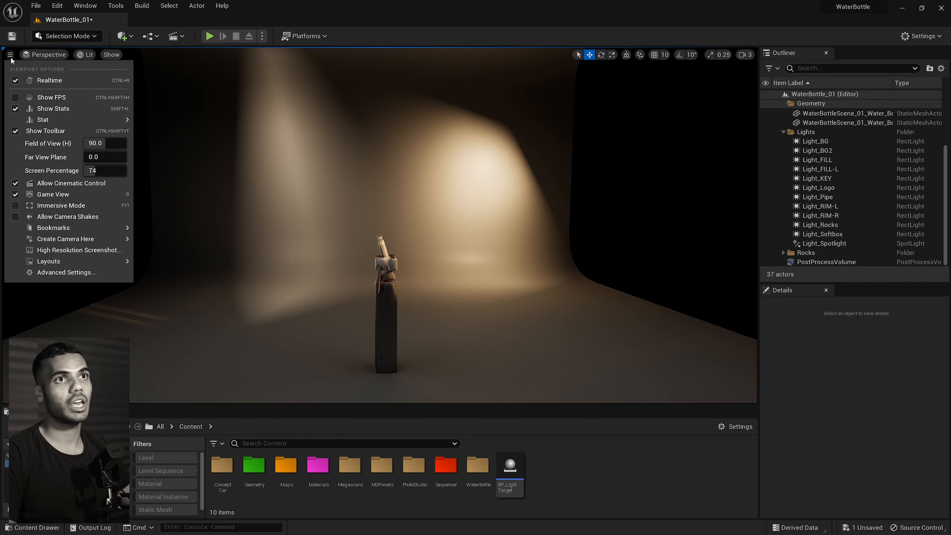
mouse_move(57, 263)
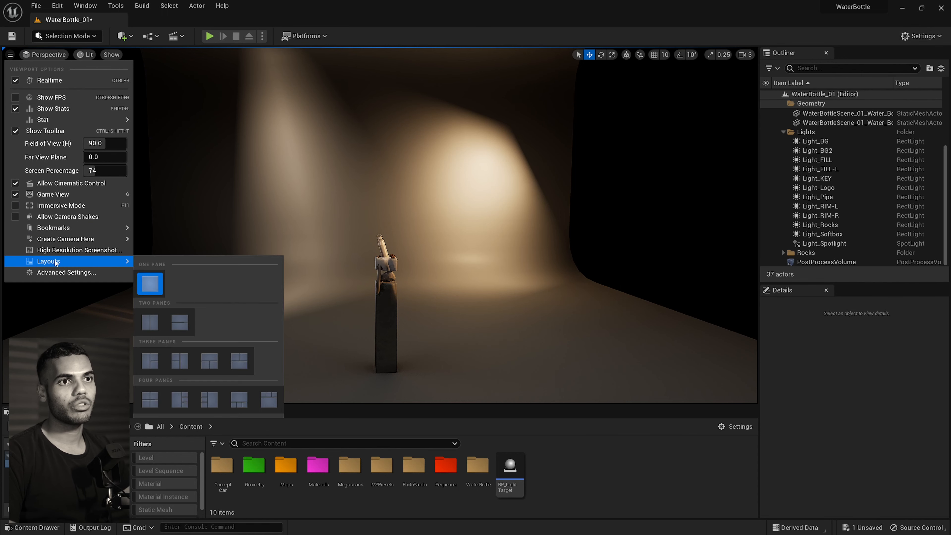
left_click(154, 323)
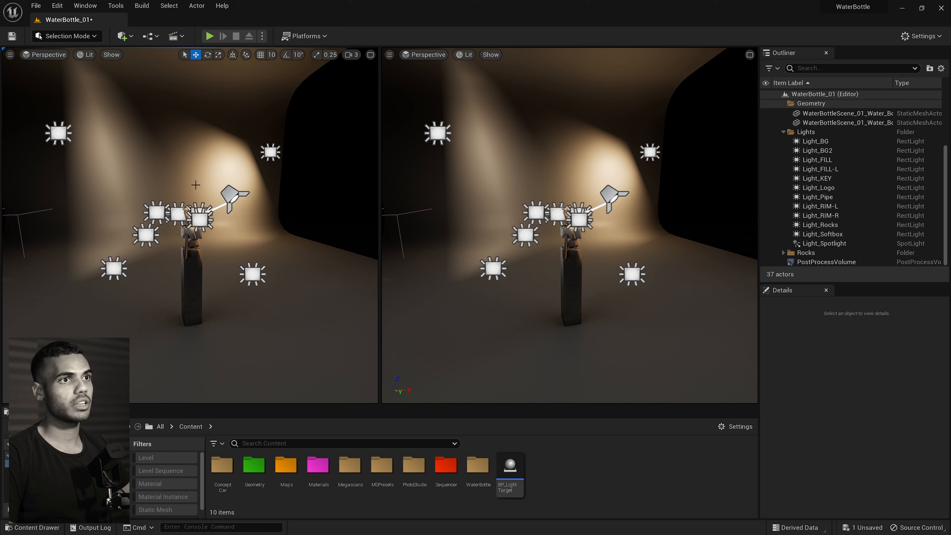
Hide the light icons in the first viewport with game view and look through the placed camera CAM_03 there
left_click(197, 185)
key("Escape")
right_click_drag(224, 224, 199, 221)
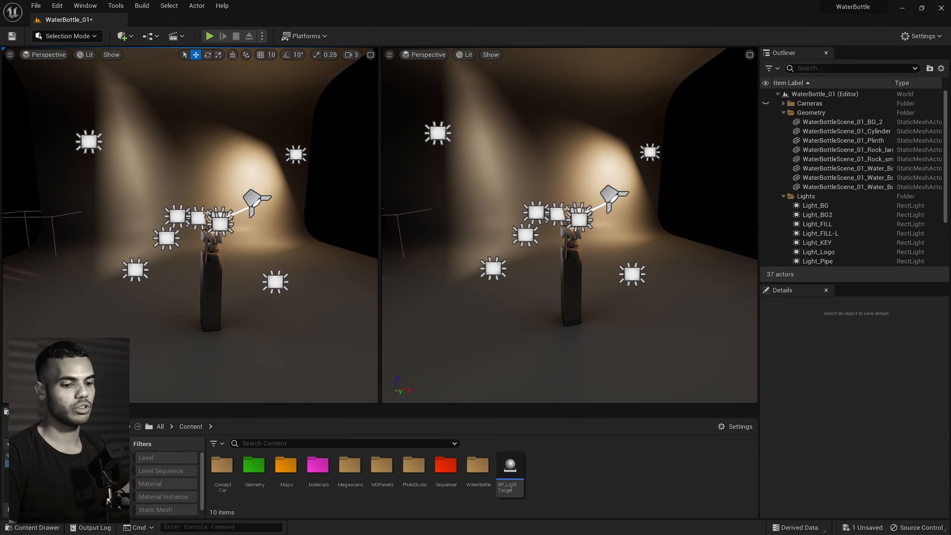
key("g")
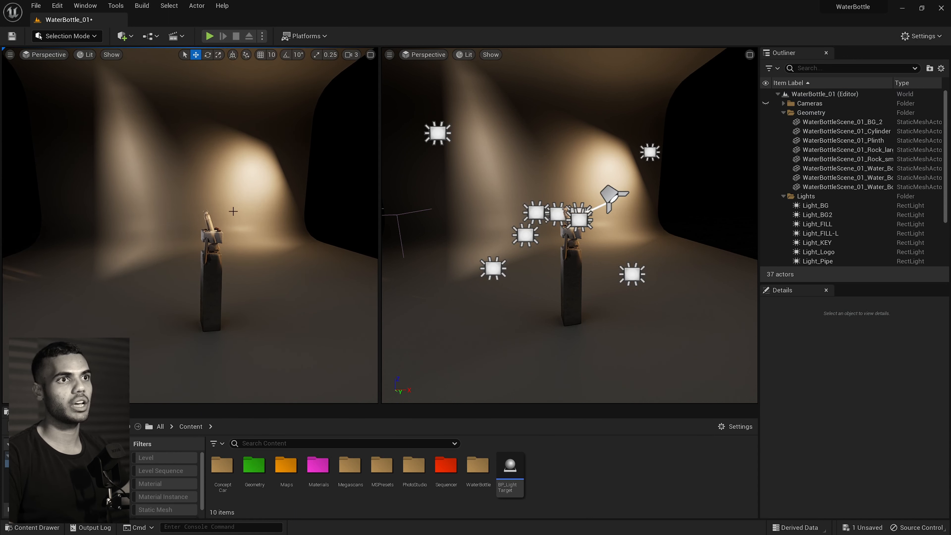
right_click_drag(208, 207, 140, 135)
left_click(44, 55)
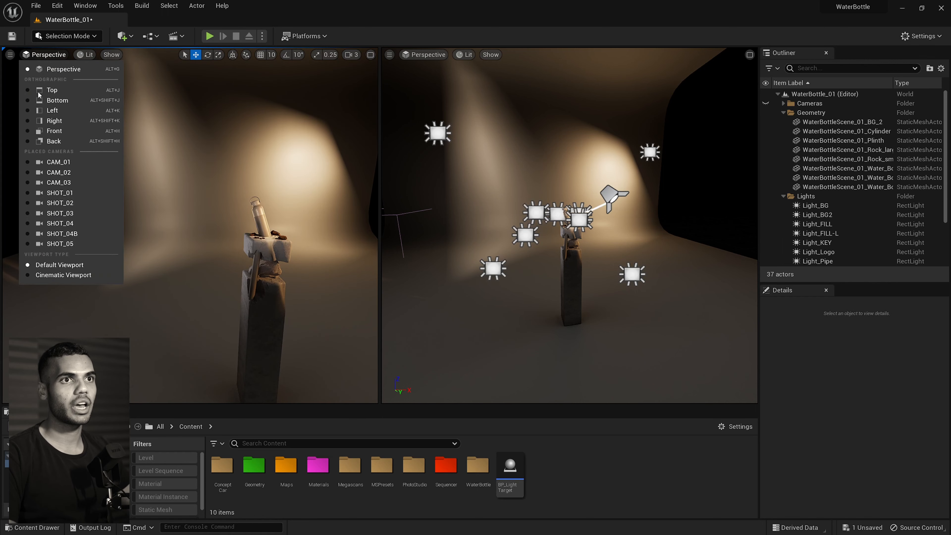
left_click(30, 183)
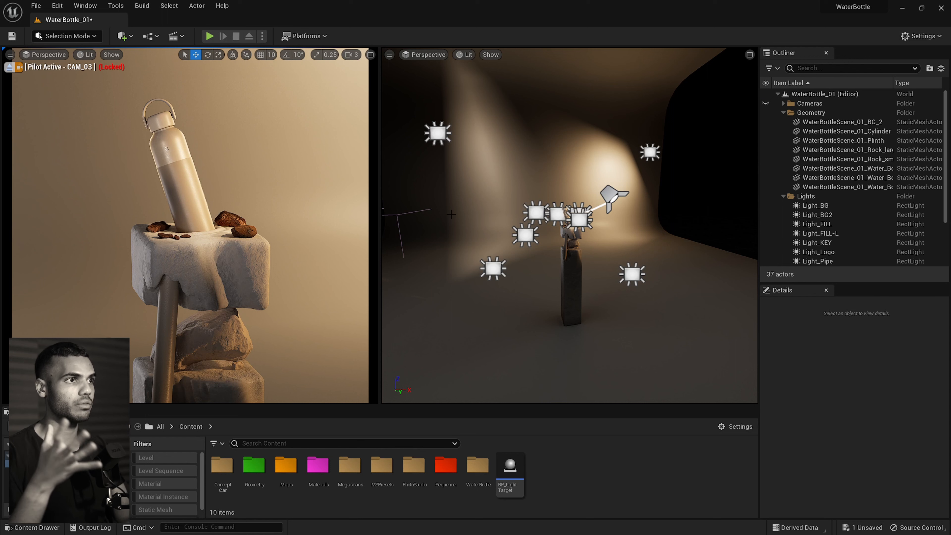
Try moving Light_Spotlight in the free perspective viewport, and undo the move
right_click_drag(569, 204, 618, 189)
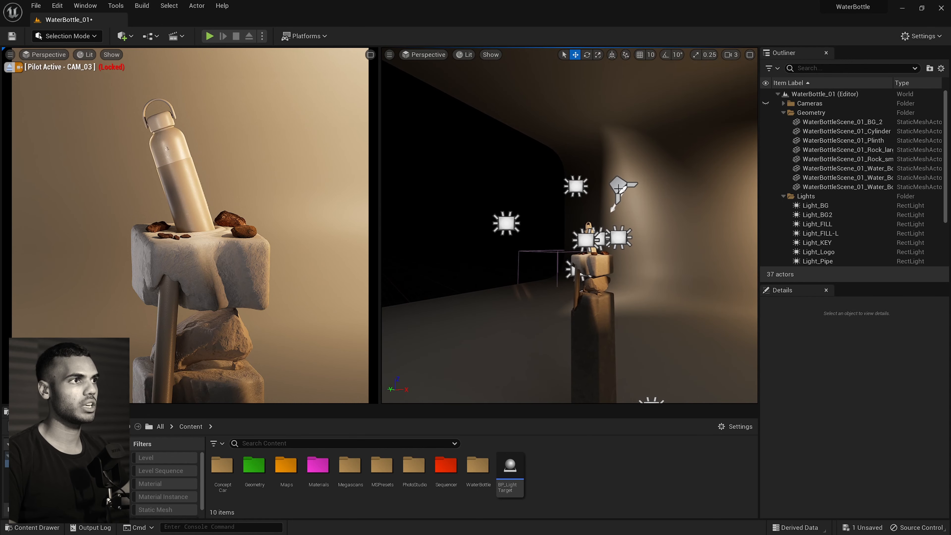
left_click(618, 188)
mouse_move(603, 191)
left_mouse_down()
mouse_move(559, 193)
mouse_move(659, 201)
mouse_move(554, 194)
mouse_move(599, 194)
left_mouse_up()
key("ctrl+z")
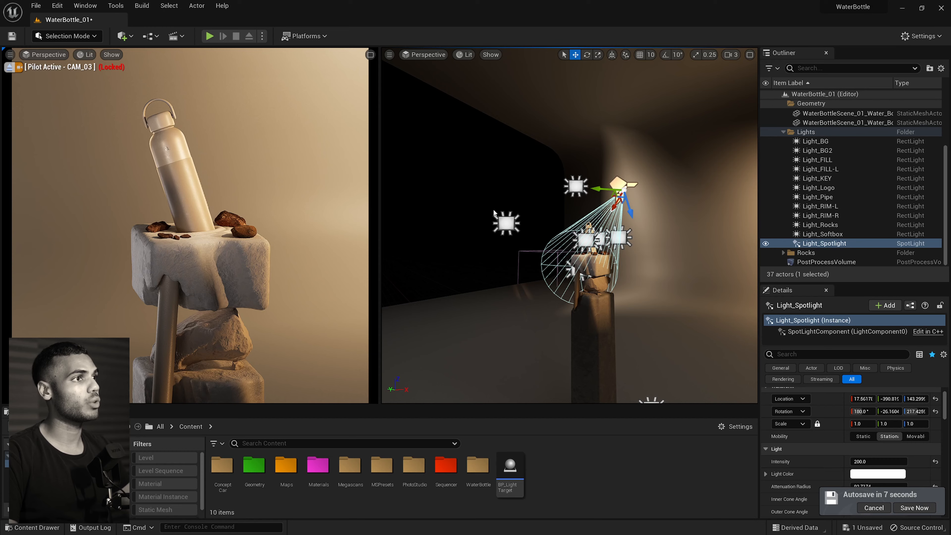
Make Light_KEY visible and select it to review its placement, source size, barn doors and effect on the bottle
right_click_drag(523, 213, 507, 237)
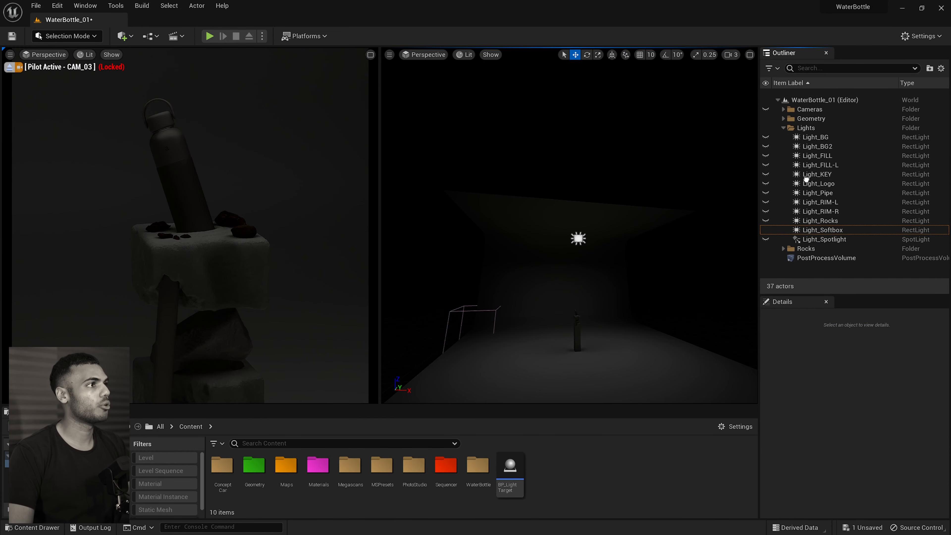
left_click(766, 168)
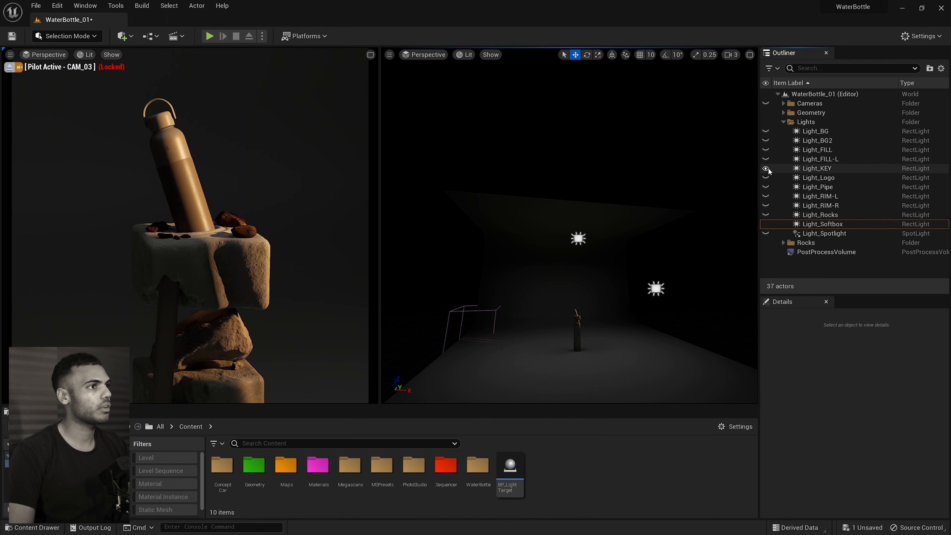
left_click(819, 169)
key("f")
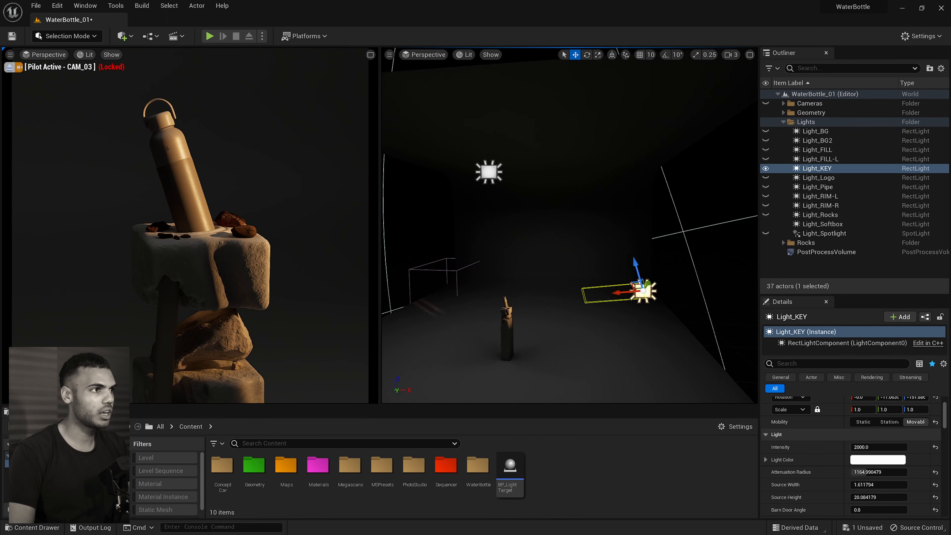
mouse_move(591, 298)
right_mouse_down()
mouse_move(592, 287)
mouse_move(590, 298)
right_mouse_up()
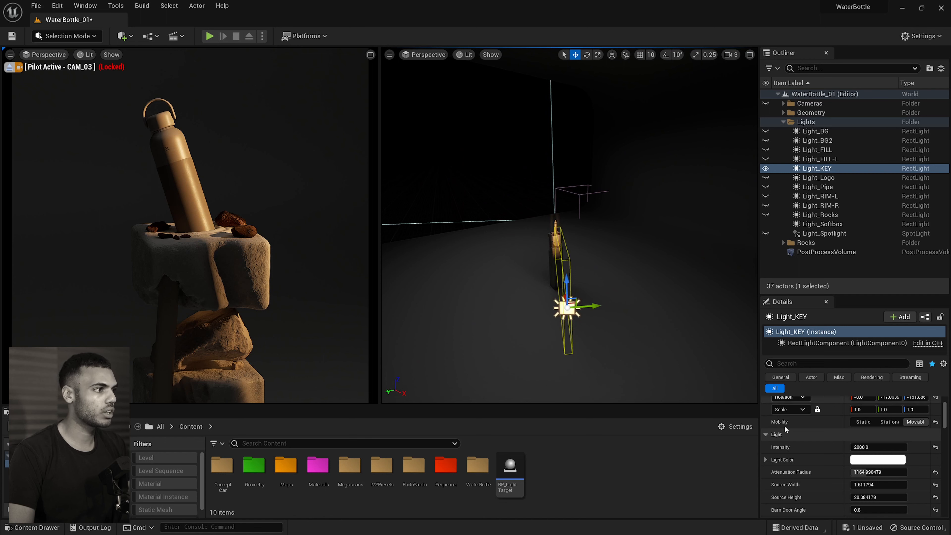
scroll(801, 450, "down", 3)
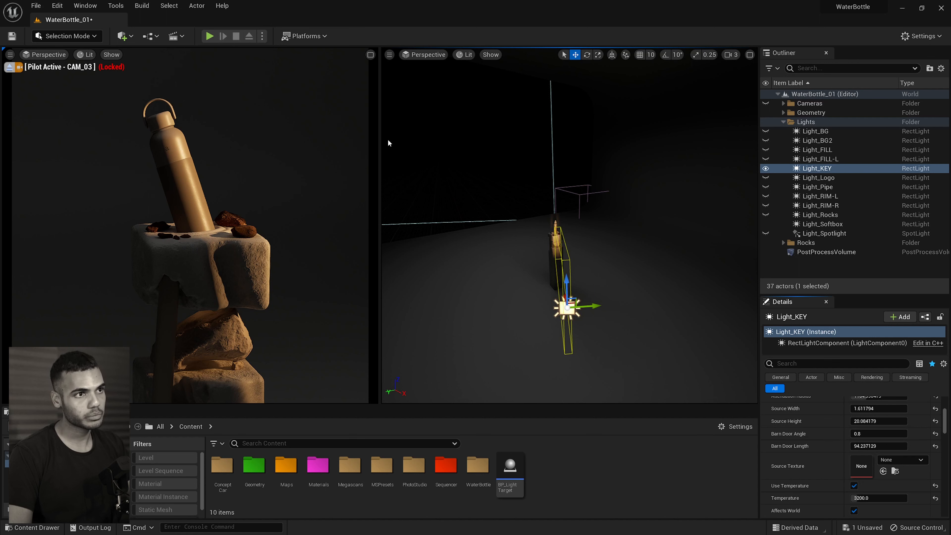
key("w")
right_click_drag(608, 245, 665, 250)
key("a")
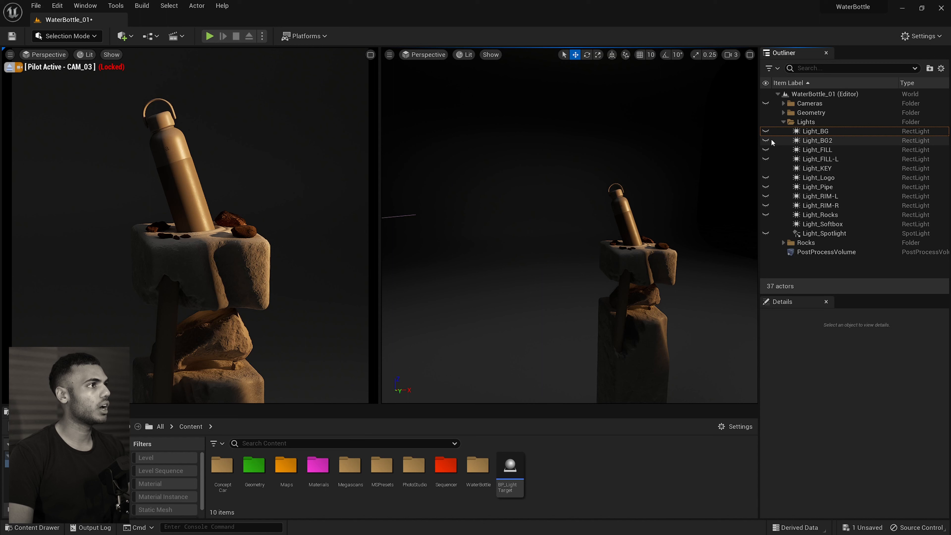
Make Light_FILL visible and select it to inspect its placement in front of the bottle
left_click(766, 150)
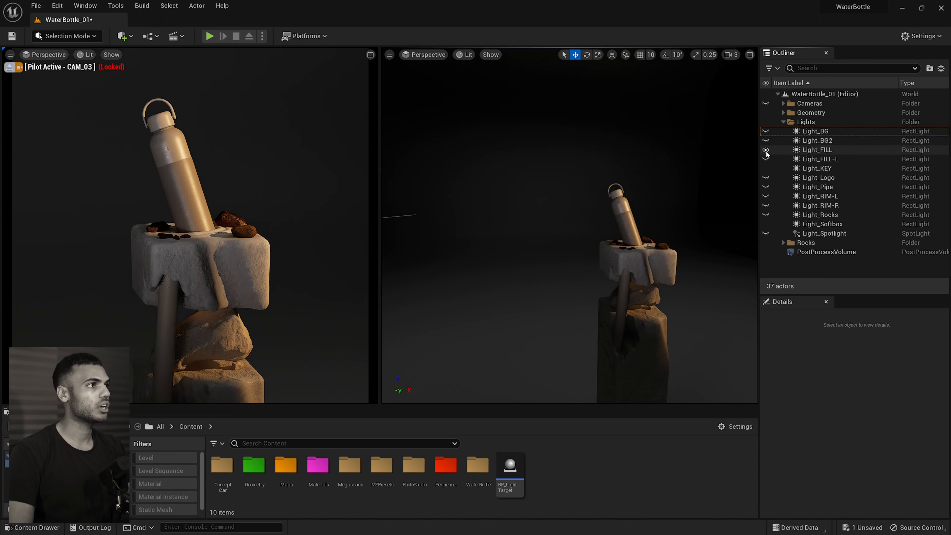
left_click(826, 150)
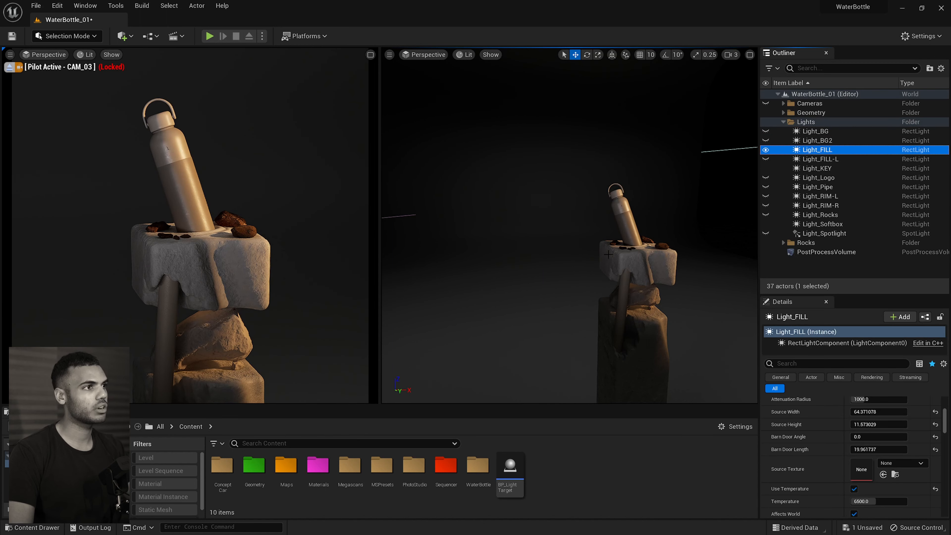
right_click_drag(635, 271, 606, 277)
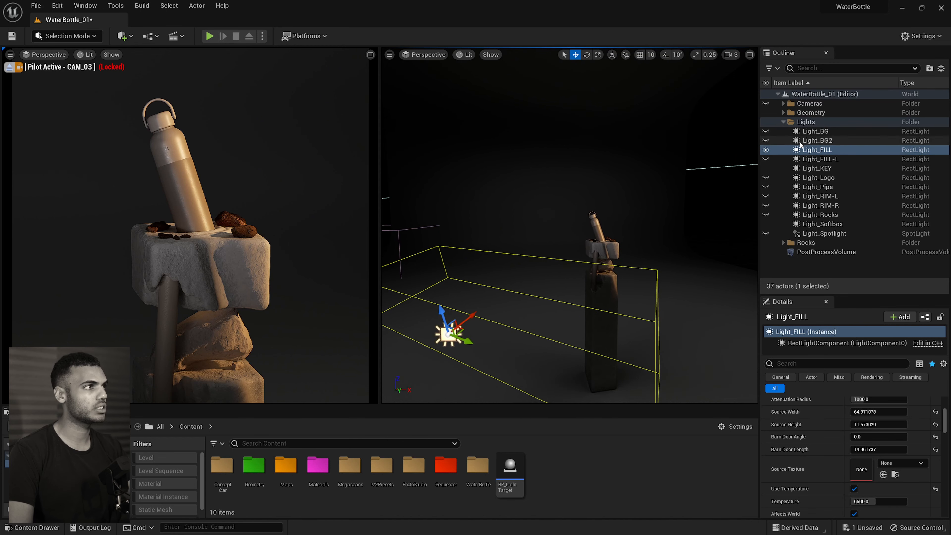
mouse_move(495, 315)
right_mouse_down()
mouse_move(491, 292)
mouse_move(490, 304)
right_mouse_up()
right_click_drag(638, 288, 638, 288)
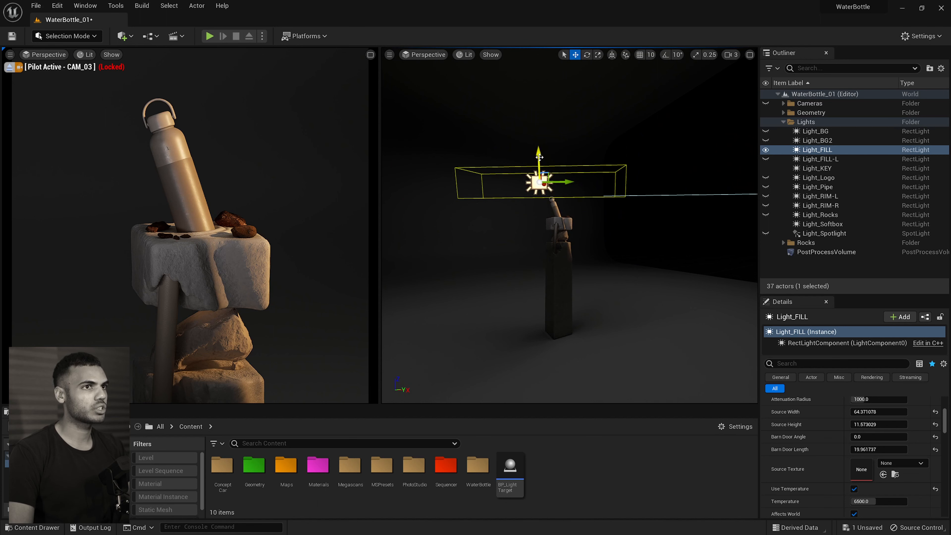
Try moving Light_FILL vertically and widening its barn door angle to about 36, undoing each change
mouse_move(538, 155)
left_mouse_down()
mouse_move(538, 228)
mouse_move(537, 154)
left_mouse_up()
key("ctrl+z")
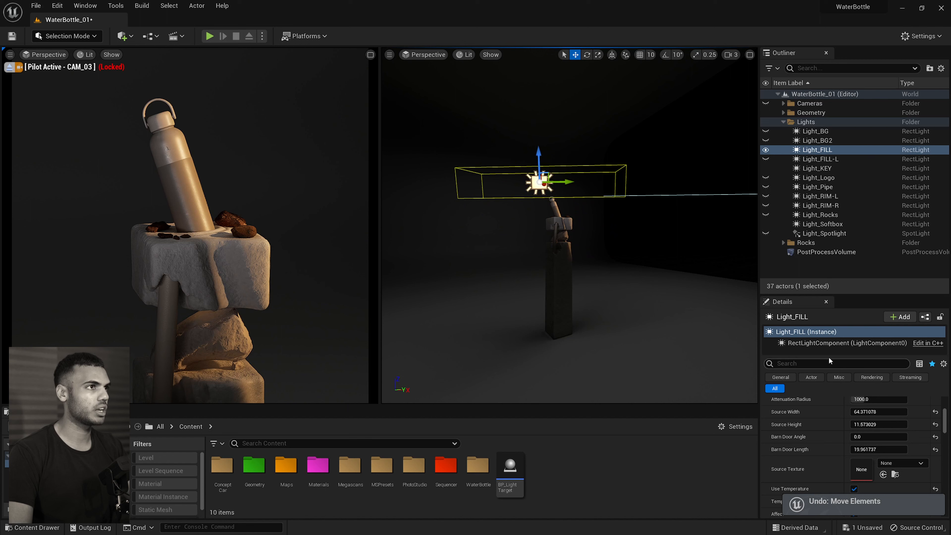
left_click_drag(860, 437, 883, 437)
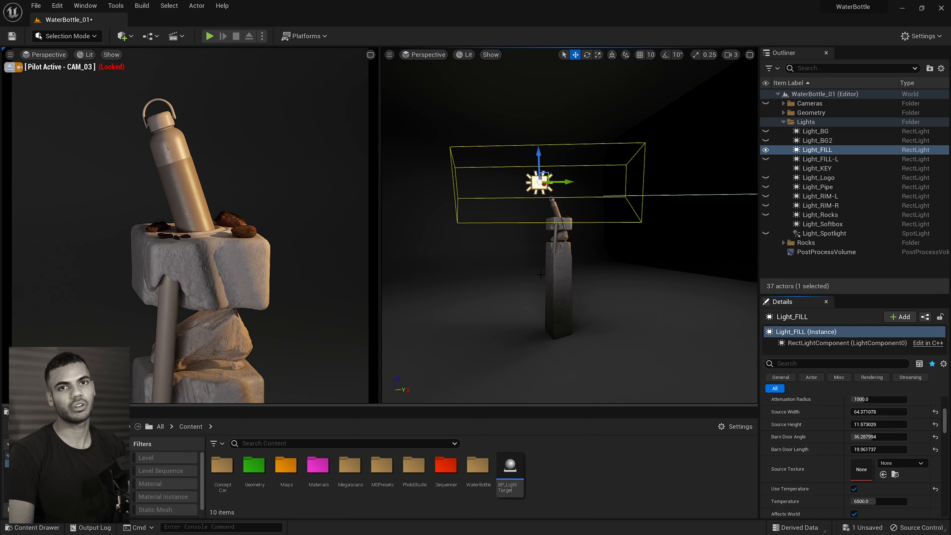
key("ctrl+z")
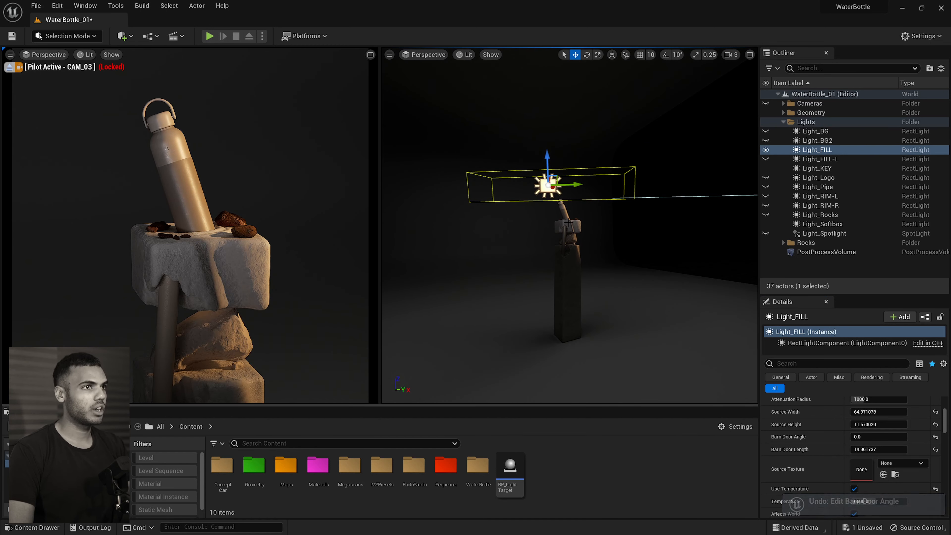
Make the background lights Light_BG and Light_BG2 visible to light the backdrop behind the bottle
key("w")
right_click_drag(570, 225, 531, 220)
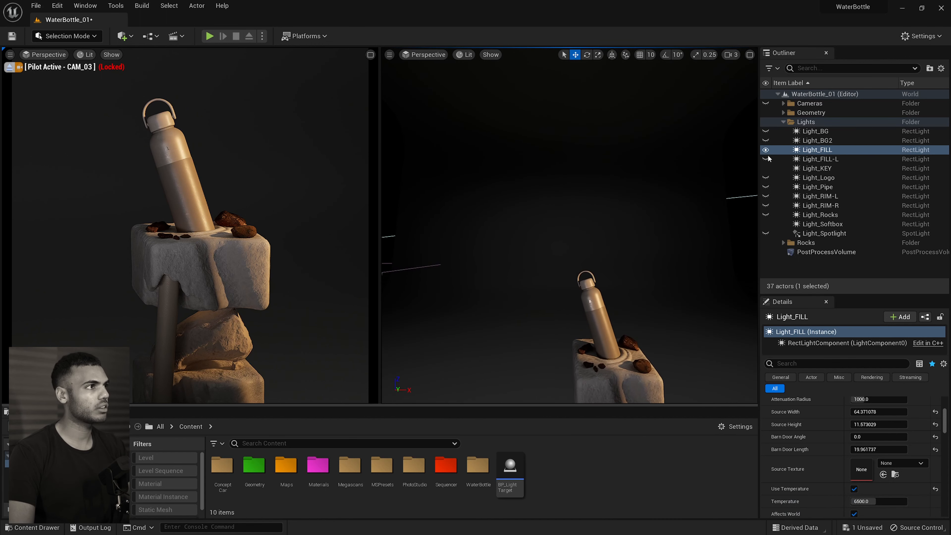
left_click(766, 131)
left_click(786, 131)
left_click(766, 141)
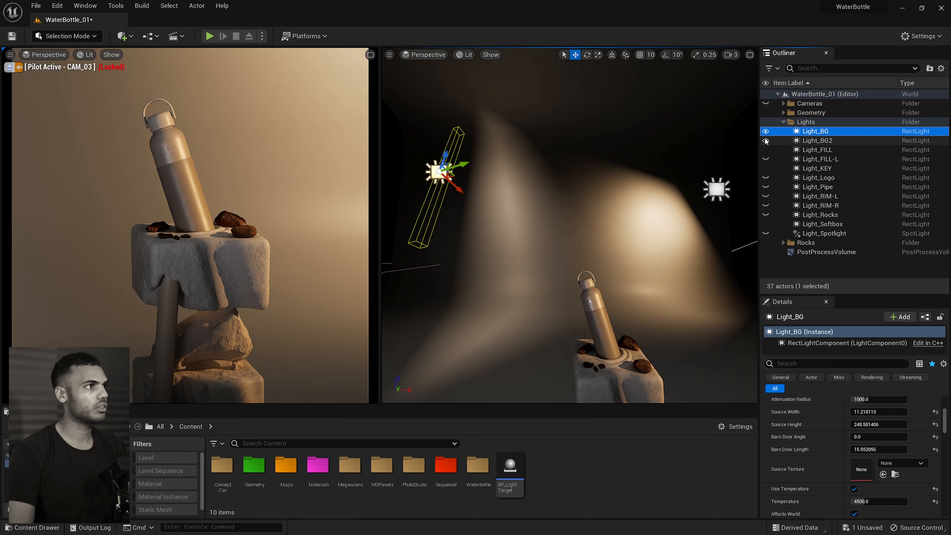
Select Light_BG2 and examine its placement, settings and the glow it casts on the backdrop
key("w")
right_click_drag(569, 225, 627, 201)
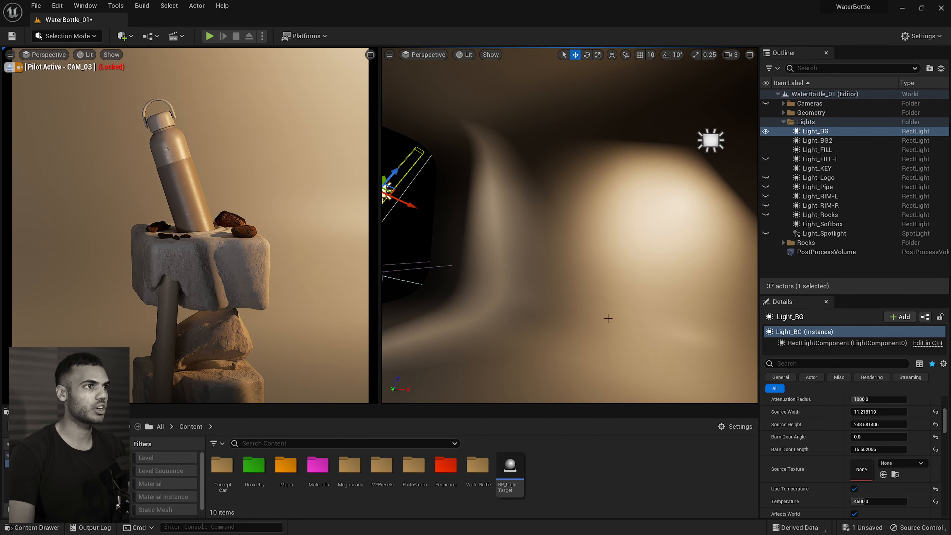
left_click(710, 140)
right_click_drag(670, 185, 695, 199)
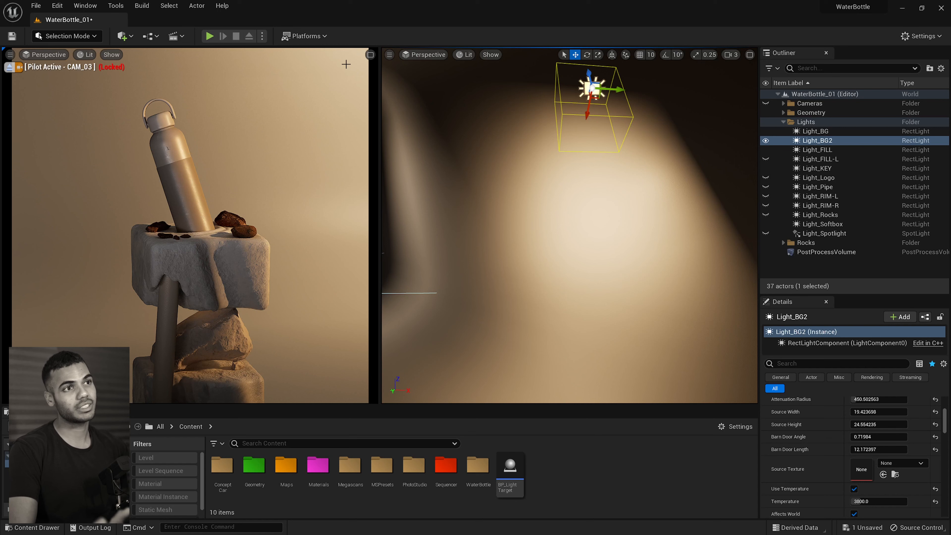
Select Light_BG and toggle its visibility off and on to compare its effect on the backdrop
mouse_move(609, 204)
right_mouse_down()
mouse_move(535, 205)
mouse_move(607, 204)
right_mouse_up()
left_click(478, 188)
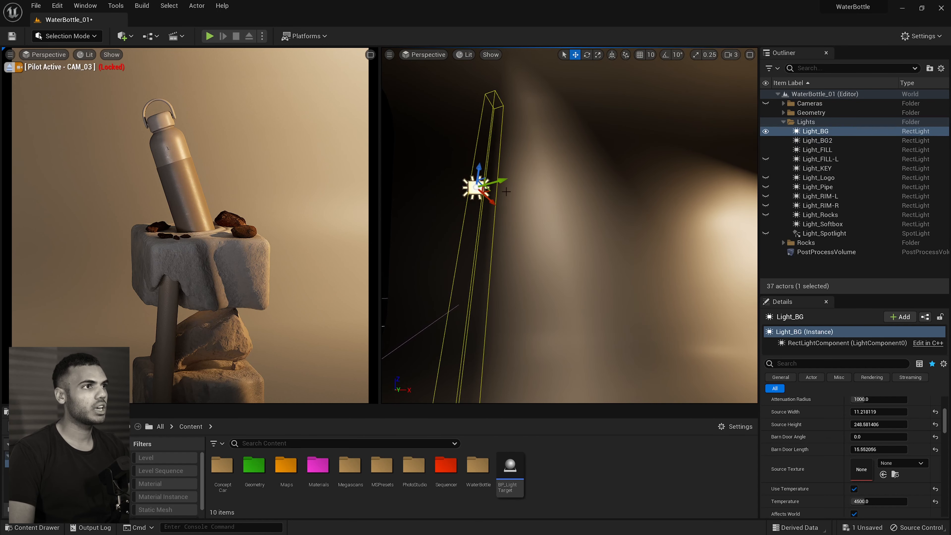
left_click(766, 132)
left_click(766, 132)
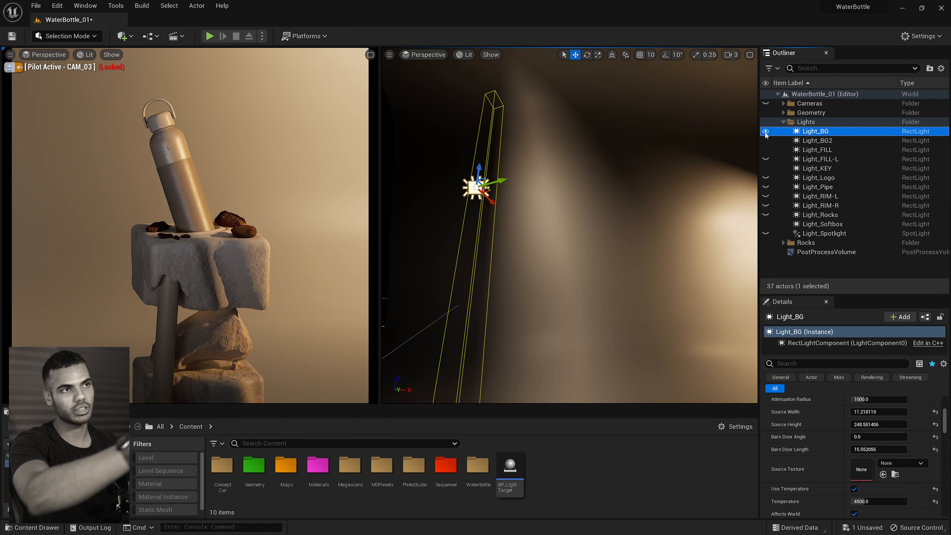
left_click(766, 132)
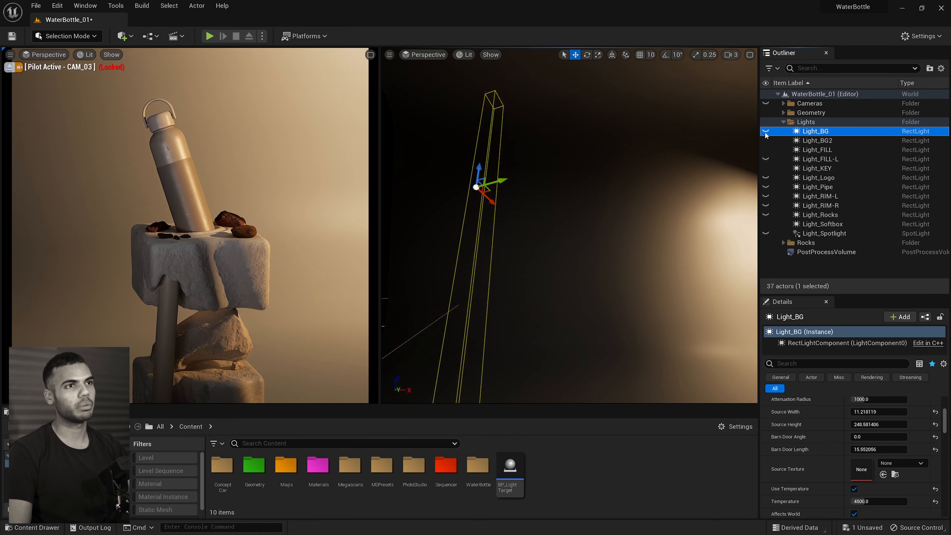
left_click(766, 132)
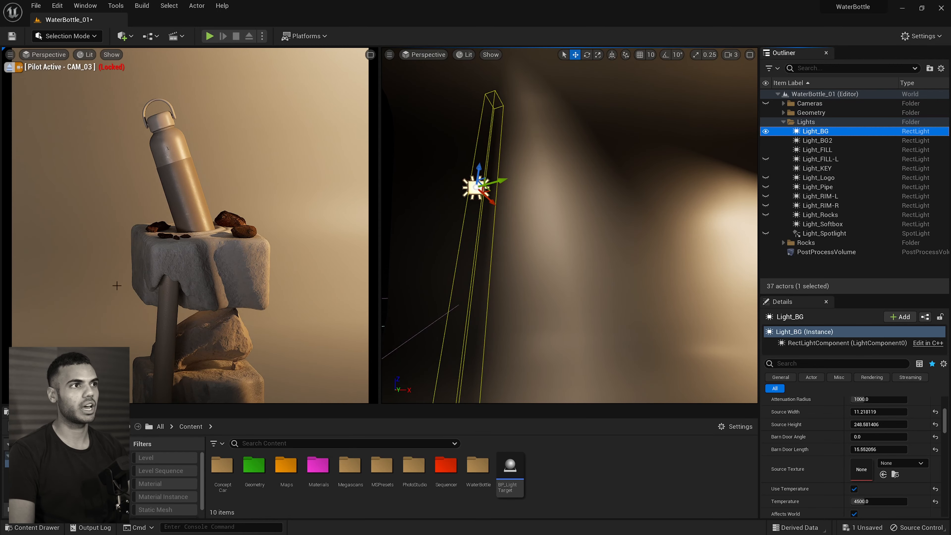
Check Light_BG's temperature and select Light_BG2 to compare its temperature and placement
scroll(797, 438, "down", 3)
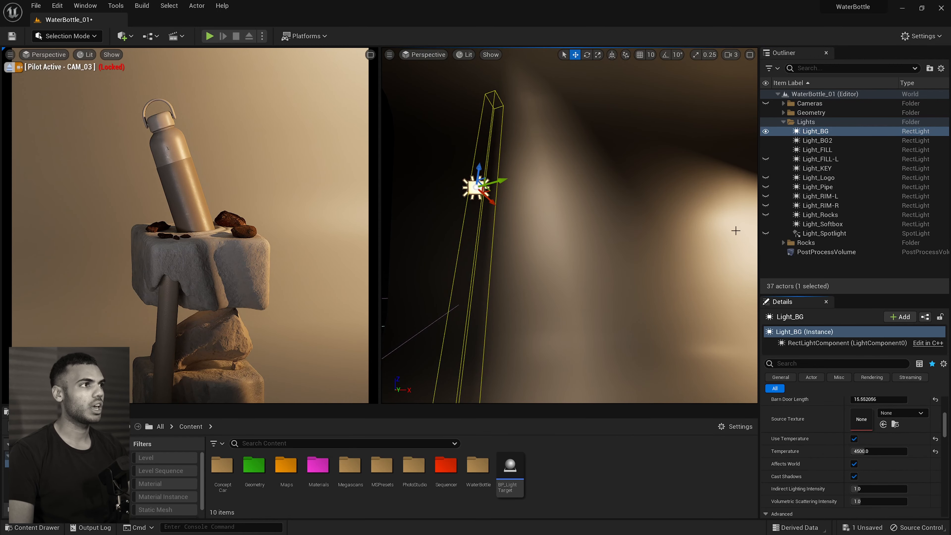
right_click_drag(552, 224, 617, 223)
left_click(690, 212)
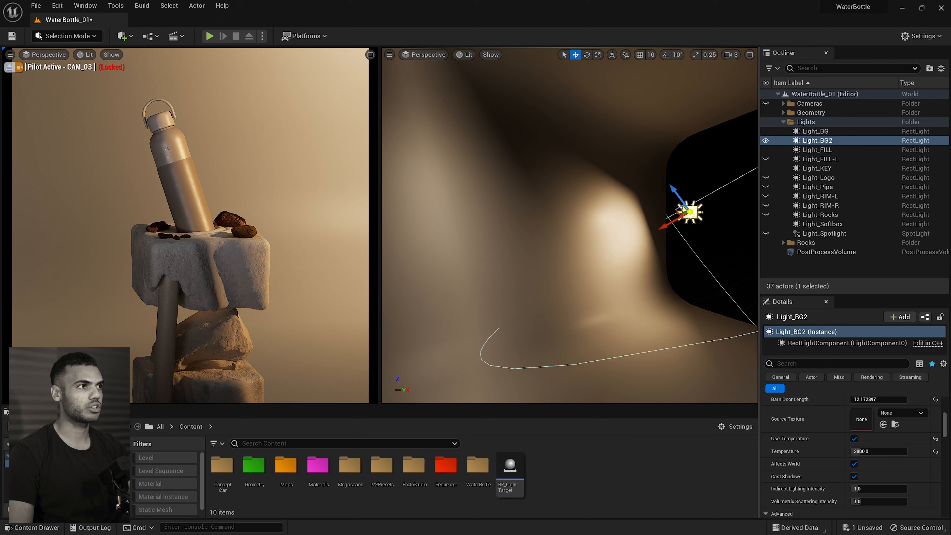
right_click_drag(613, 249, 616, 244)
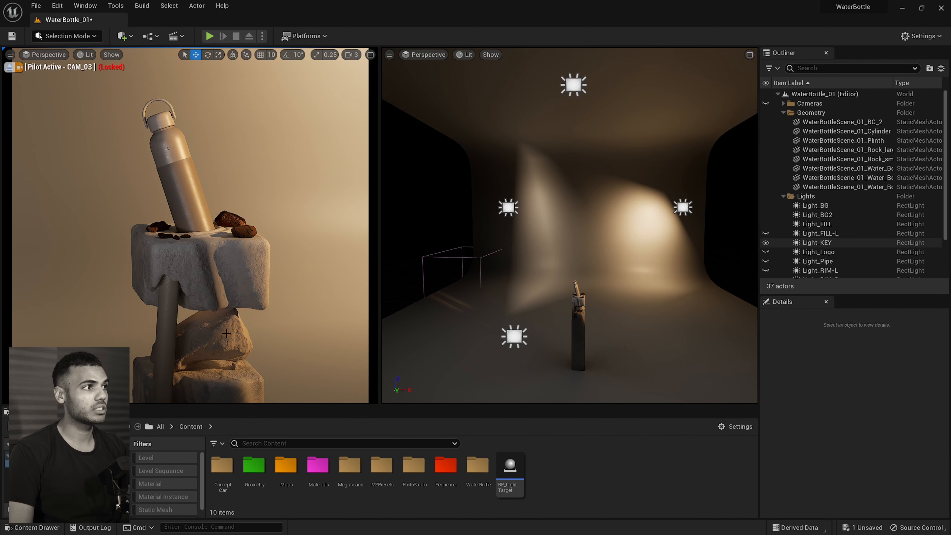
Switch the CAM_03 camera view to Path Tracing and show it full screen
left_click(84, 55)
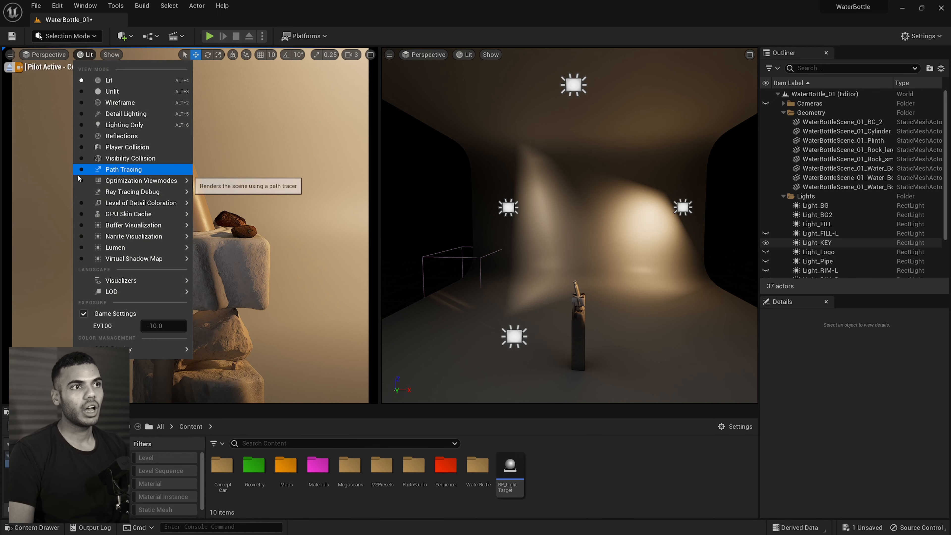
mouse_move(142, 182)
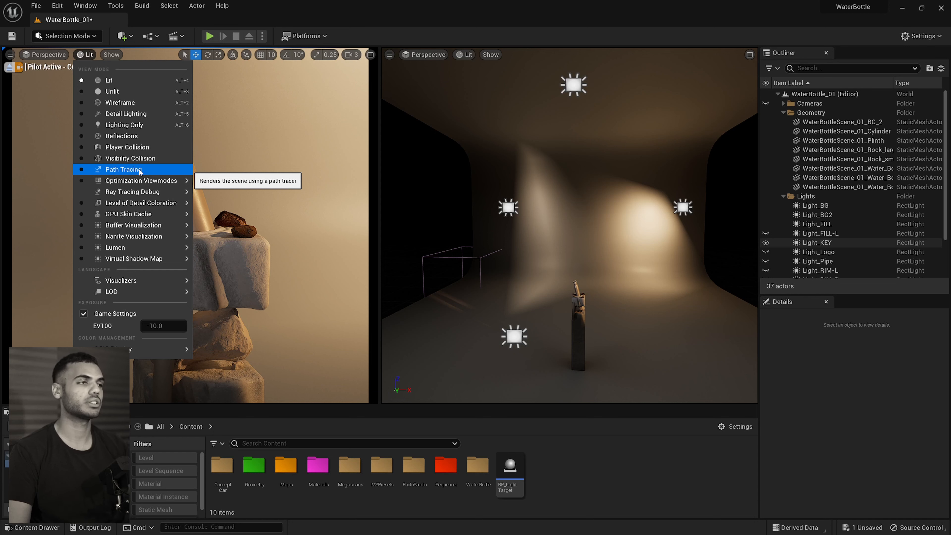
left_click(123, 170)
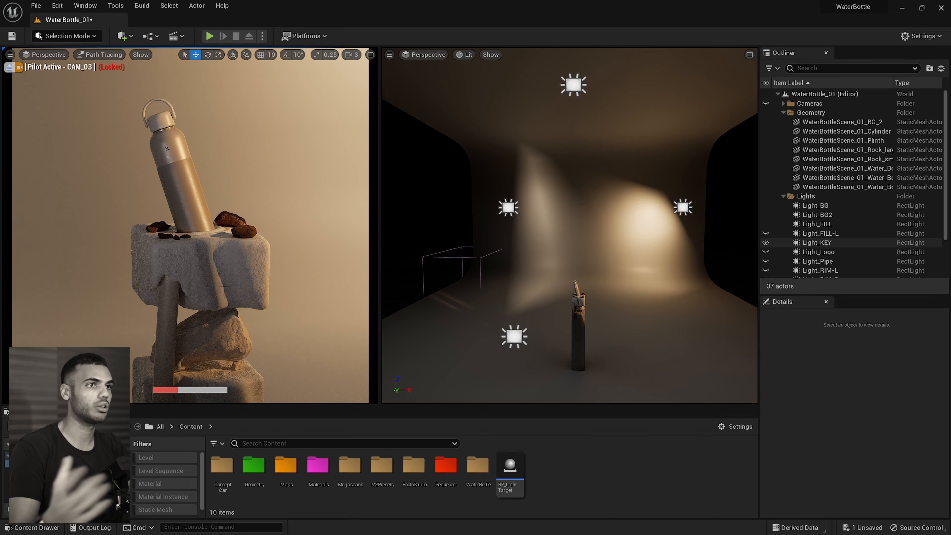
key("F11")
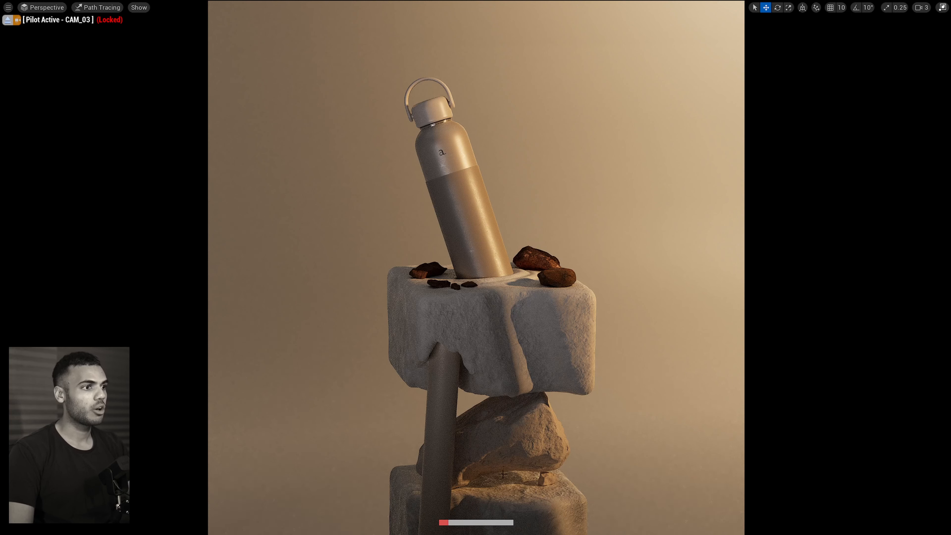
Alternate the full-screen camera view between Lit and Path Tracing to compare the renders, ending on Path Tracing
left_click(99, 7)
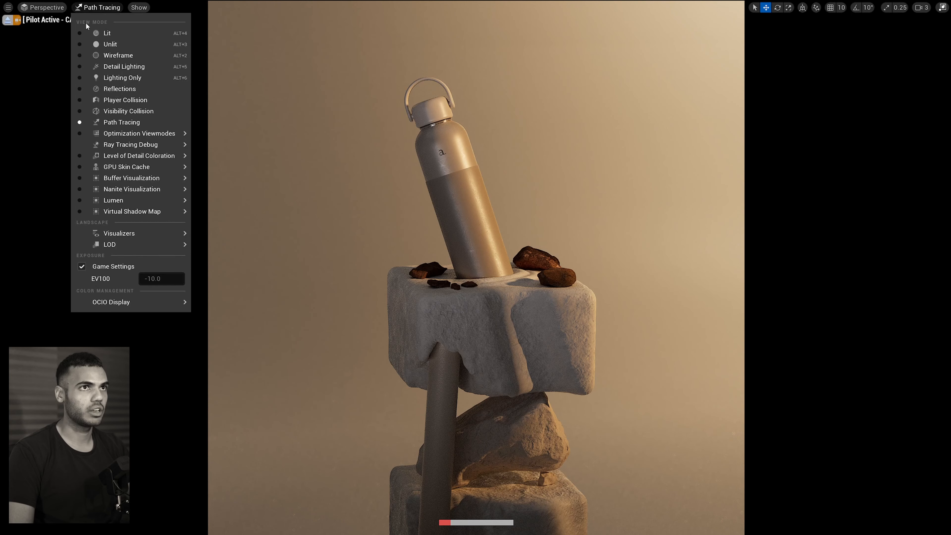
left_click(80, 34)
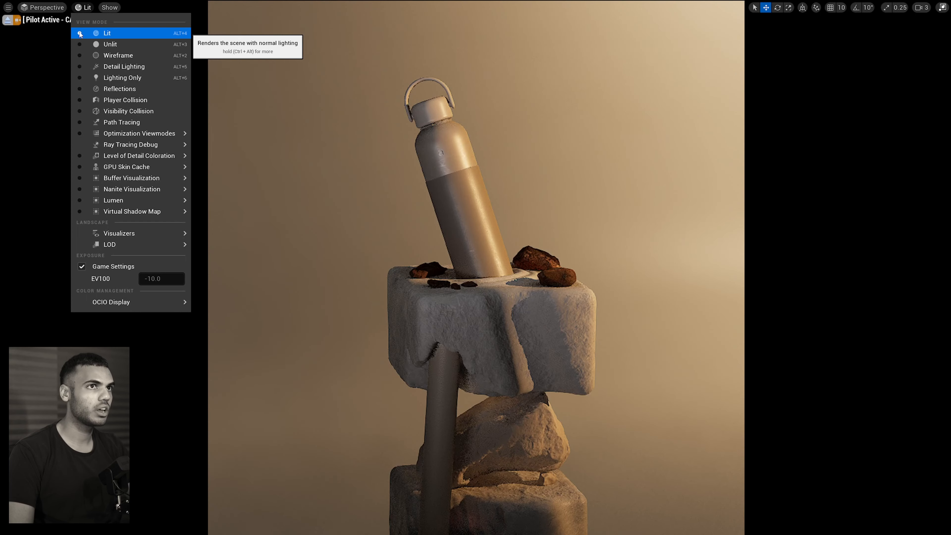
left_click(393, 233)
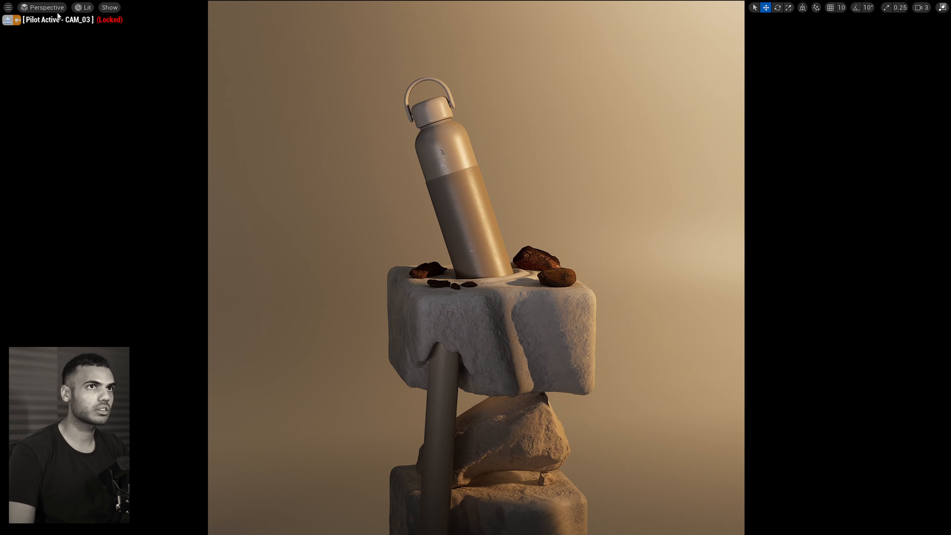
left_click(77, 8)
left_click(80, 123)
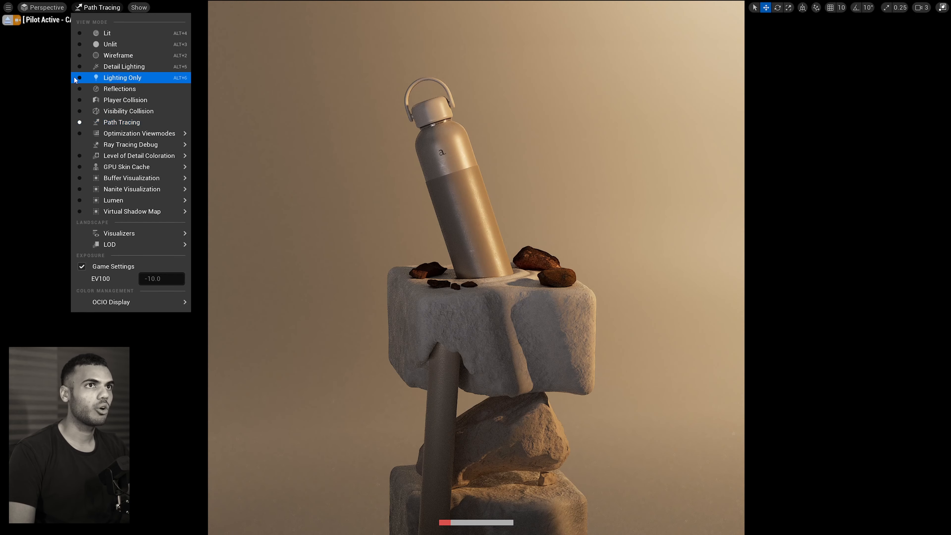
left_click(79, 34)
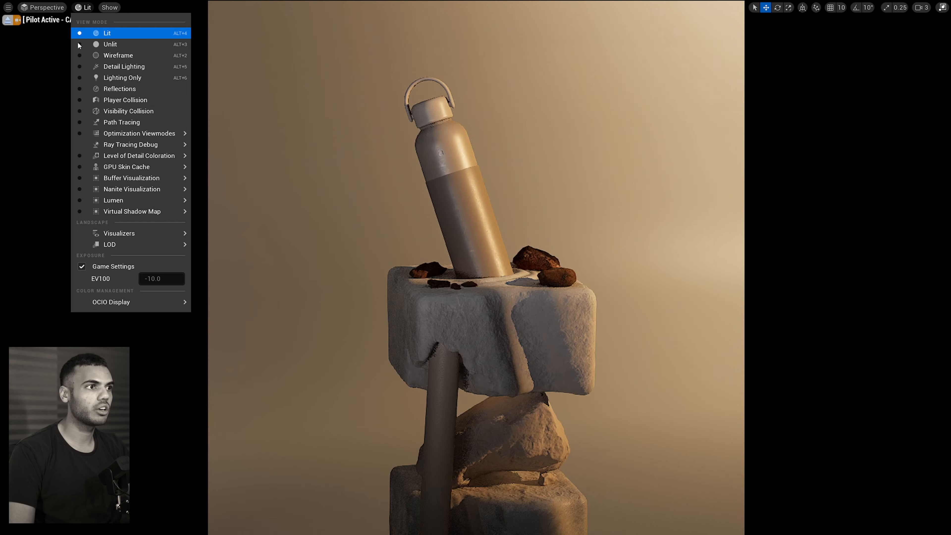
left_click(80, 123)
left_click(79, 33)
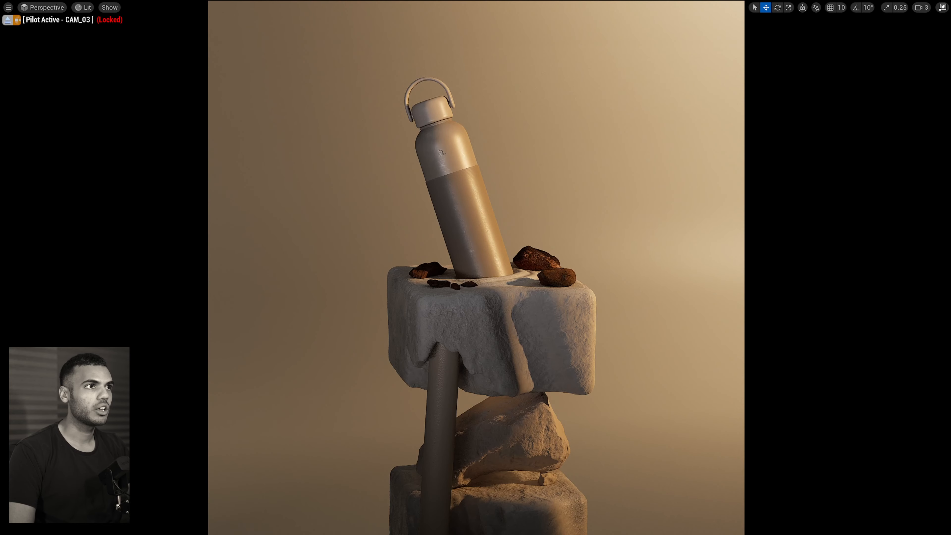
left_click(79, 8)
left_click(81, 126)
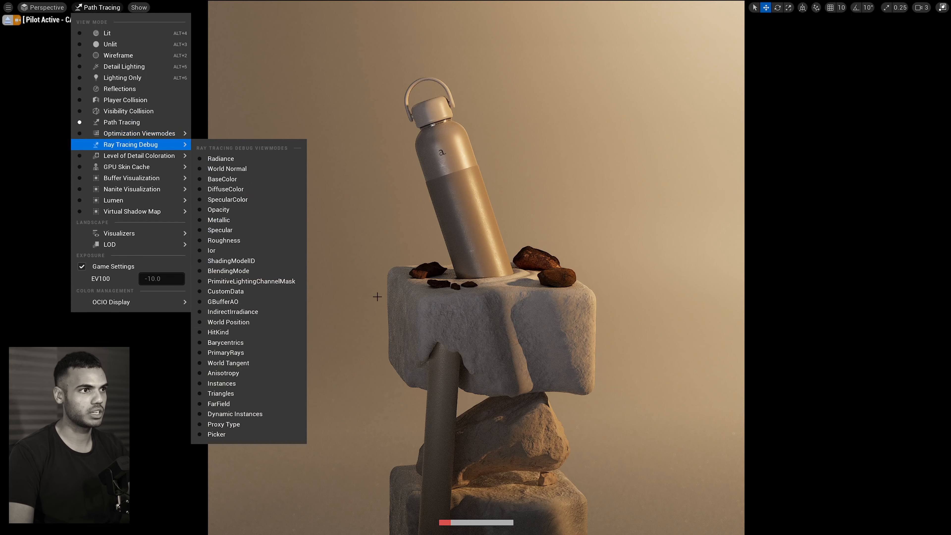
left_click(363, 293)
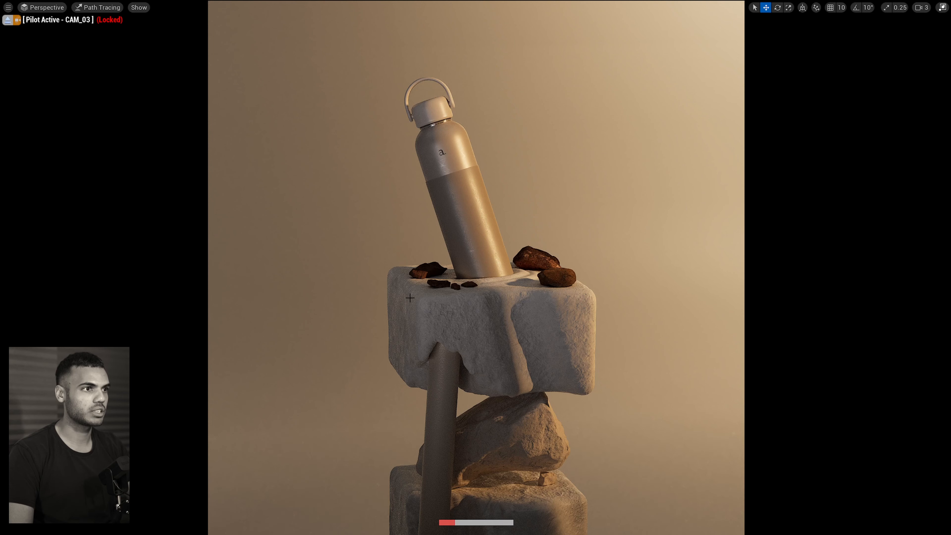
Return the camera view to Lit mode, leave full screen and clear the plinth selection
left_click(89, 8)
left_click(102, 32)
left_click(432, 316)
left_click(394, 440)
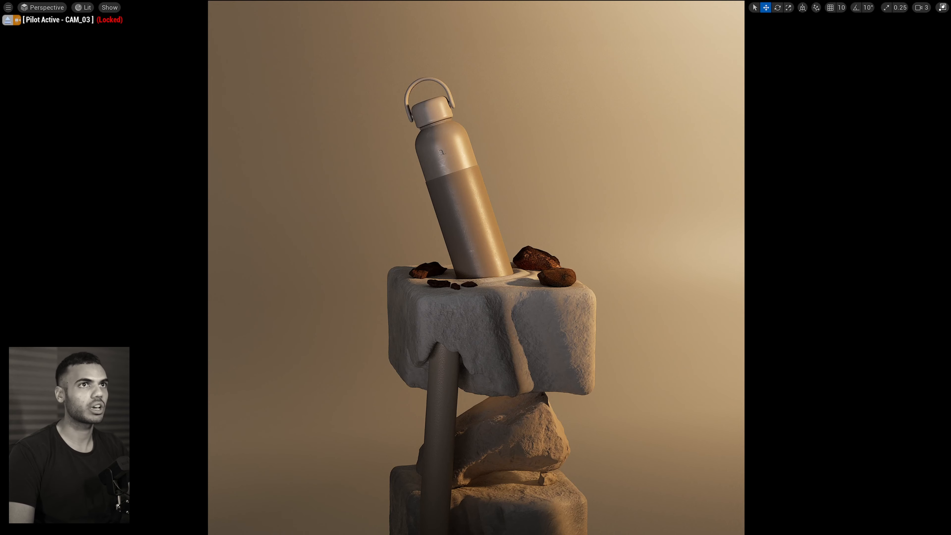
left_click(407, 282)
key("F11")
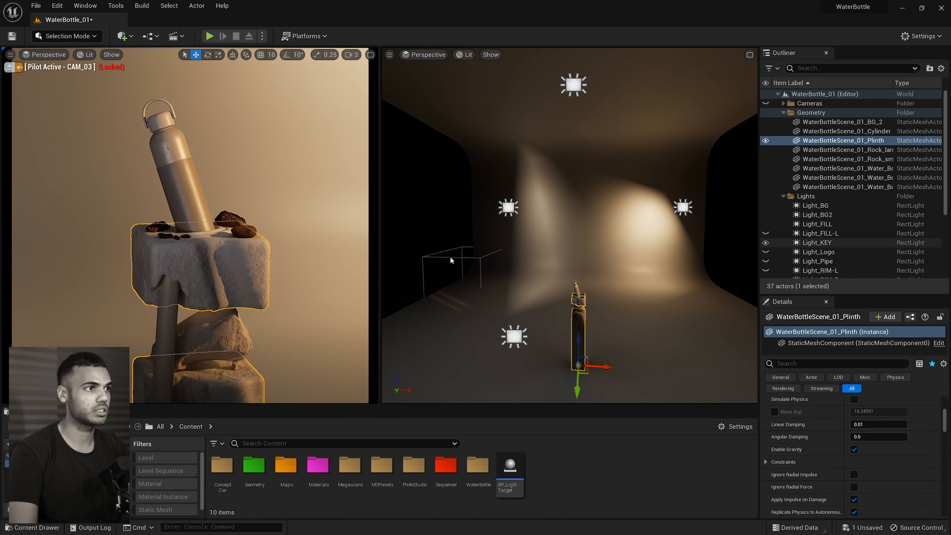
key("Escape")
Collapse the Geometry folder, make Light_FILL-L visible and inspect its placement beside the bottle
left_click(784, 112)
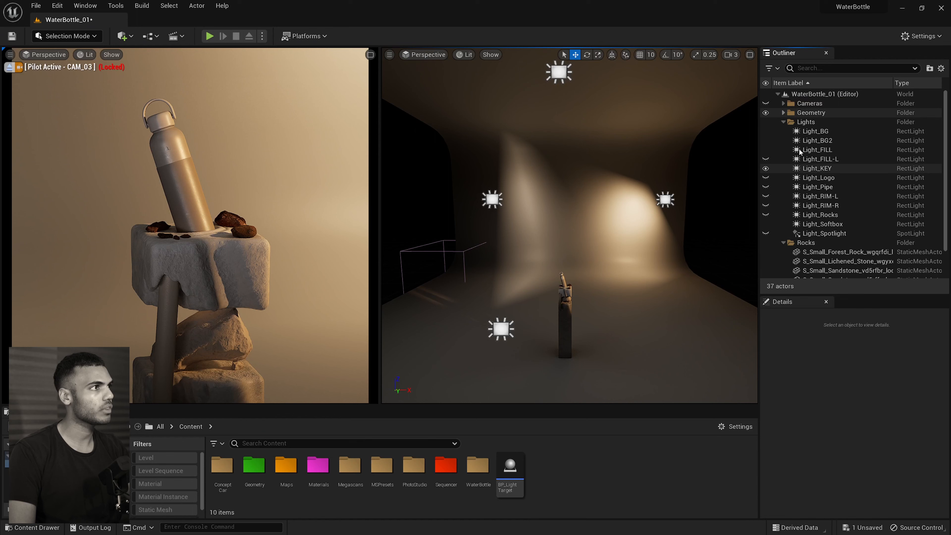
scroll(827, 155, "down", 1)
left_click(820, 147)
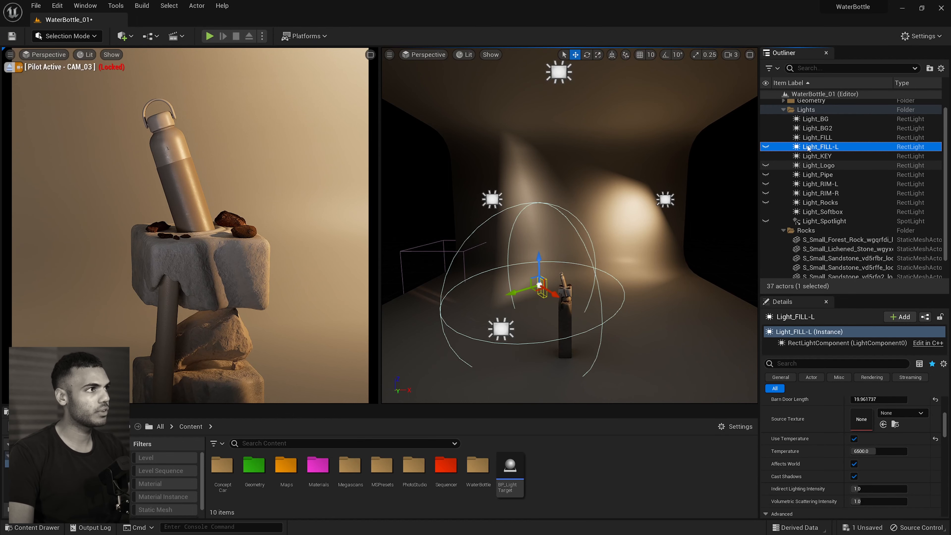
key("f")
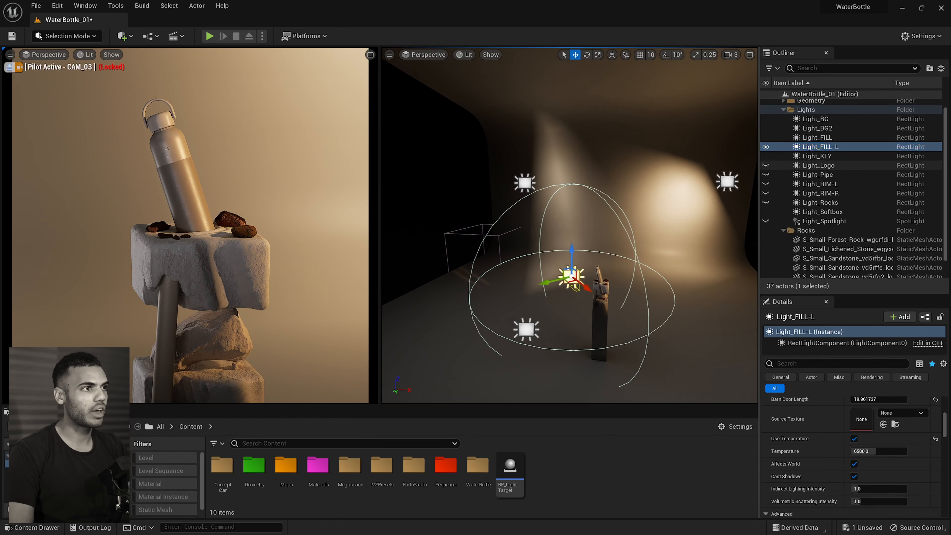
mouse_move(588, 277)
right_mouse_down()
mouse_move(580, 276)
mouse_move(588, 277)
right_mouse_up()
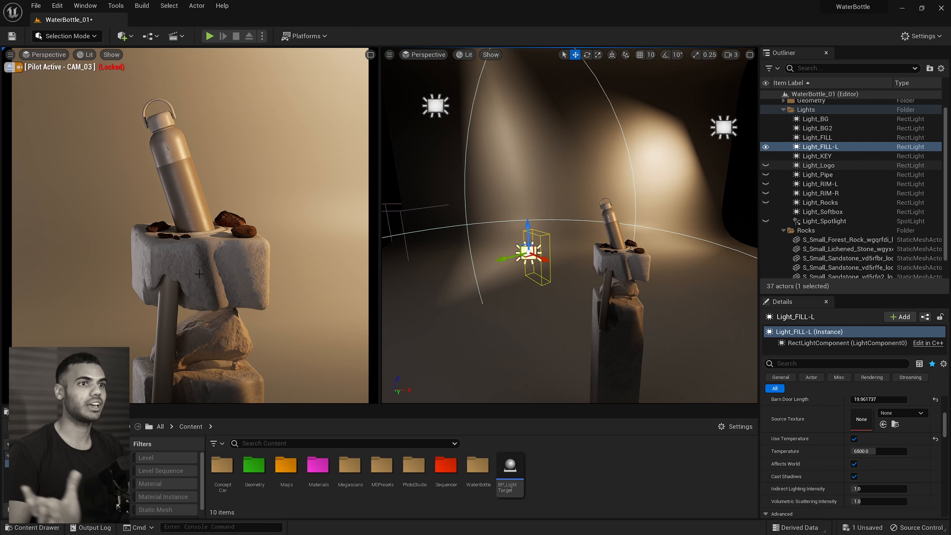
Review Light_FILL-L's intensity, attenuation radius and source size, then deselect it and toggle the full-screen view
scroll(809, 443, "up", 1)
scroll(809, 443, "up", 5)
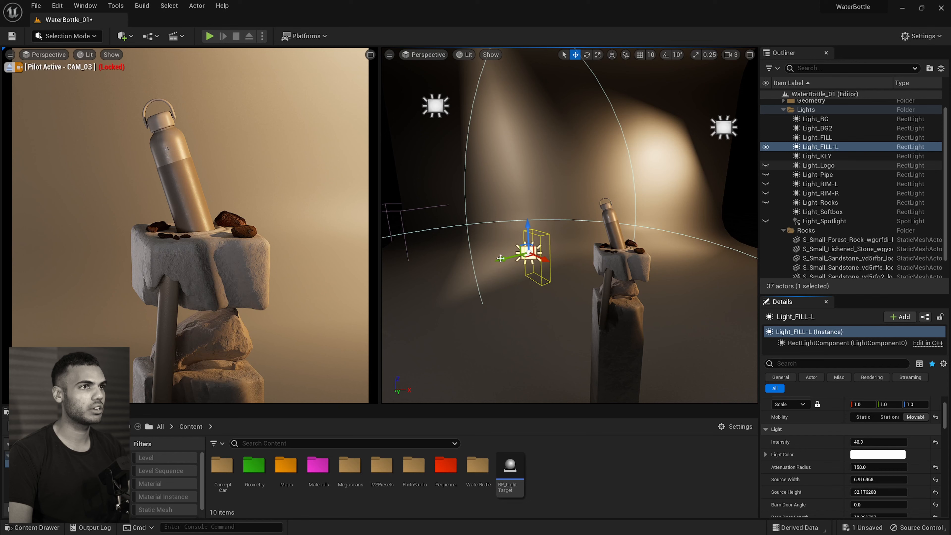
key("Escape")
key("F11")
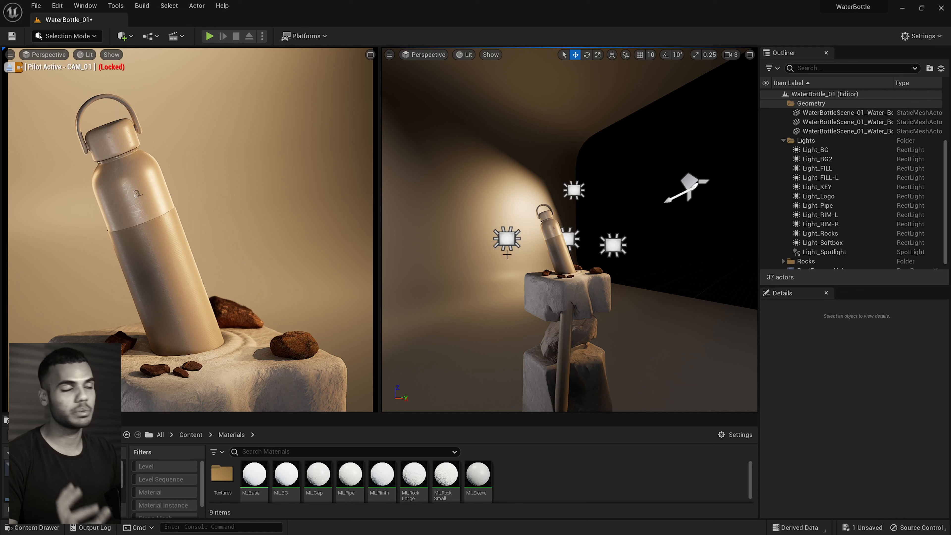
Select Light_FILL-L and toggle its visibility off and on to compare its highlight on the bottle
left_click(835, 178)
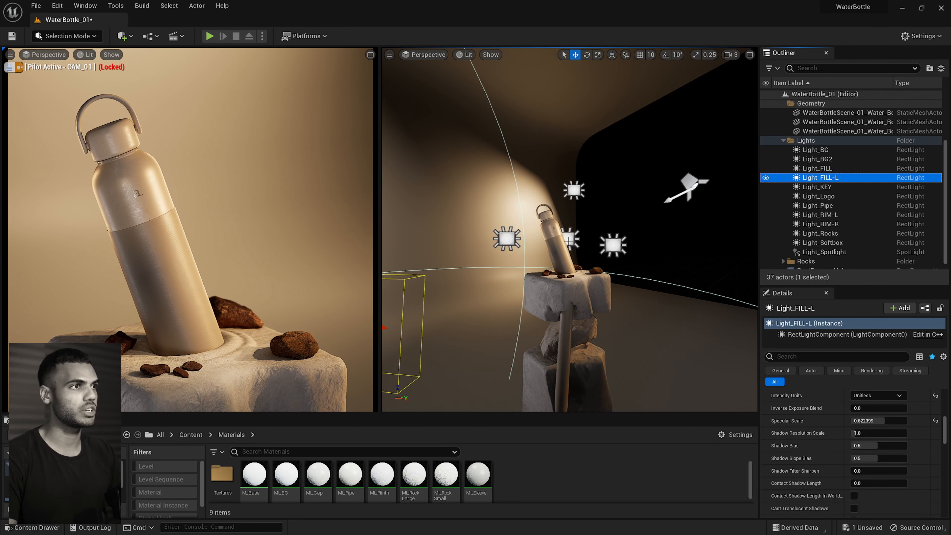
left_click(765, 178)
left_click(765, 179)
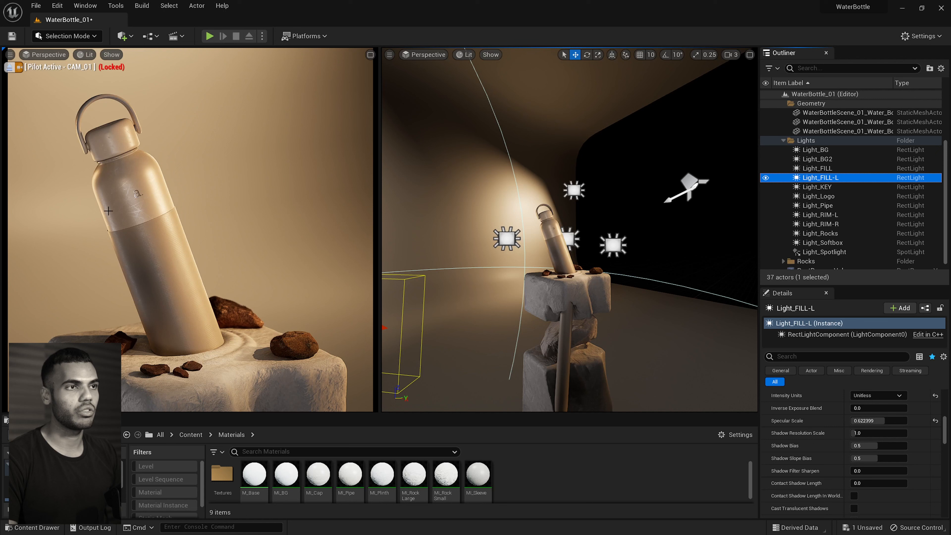
Reset Light_FILL-L's Specular Scale to 1.0 to compare the reflection, then lower it to about 0.616
left_click(789, 423)
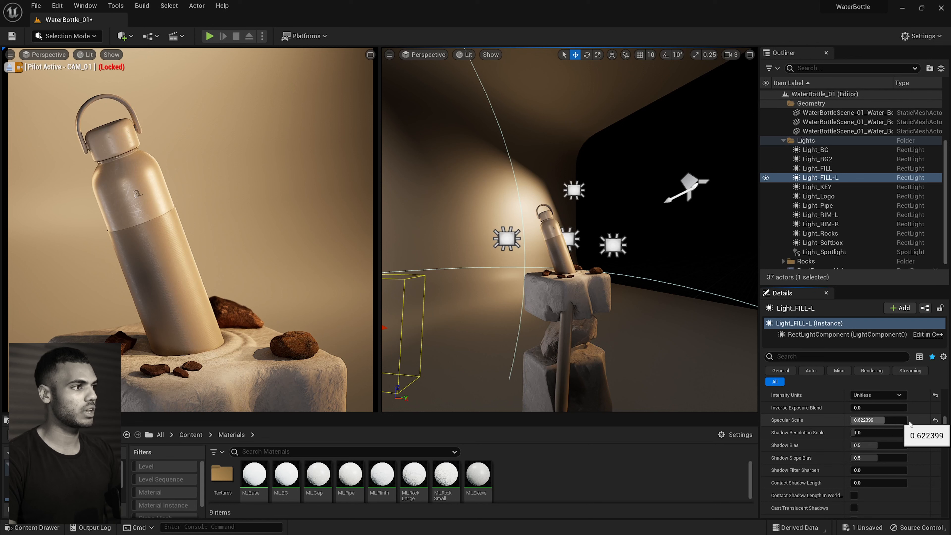
left_click(936, 420)
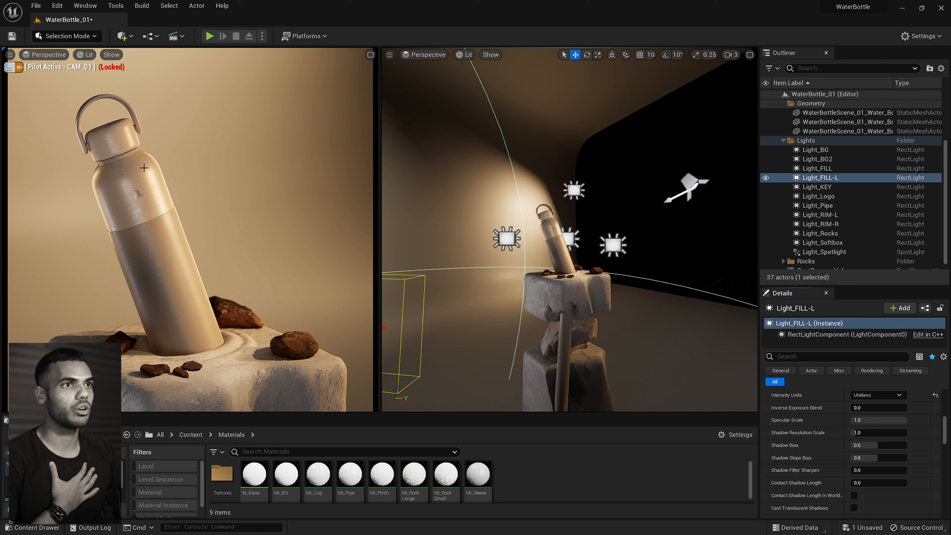
left_click_drag(892, 420, 881, 419)
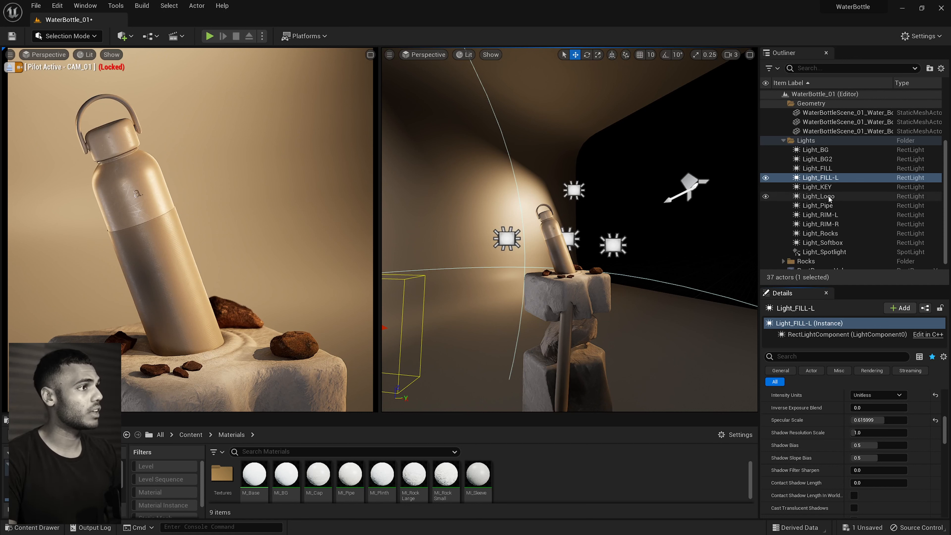
Select Light_Logo and set its Specular Scale to 1.0 to test the reflection around the bottle's logo
left_click(820, 196)
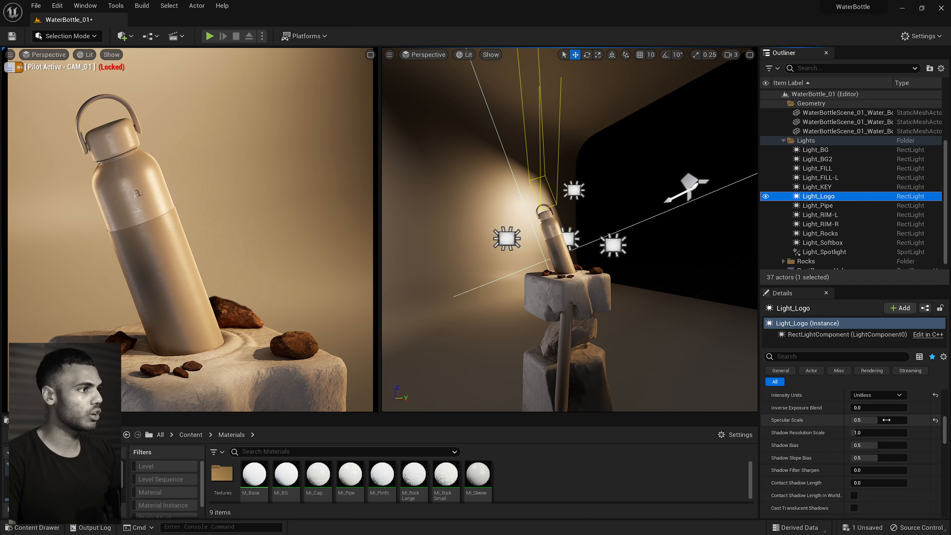
left_click(872, 420)
type("1")
key("Return")
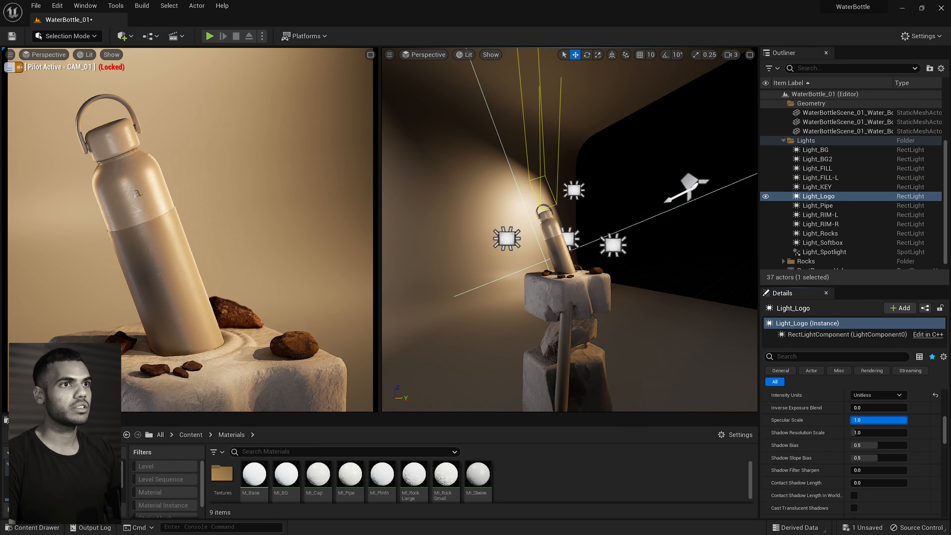
left_click_drag(876, 424, 874, 423)
left_click(877, 423)
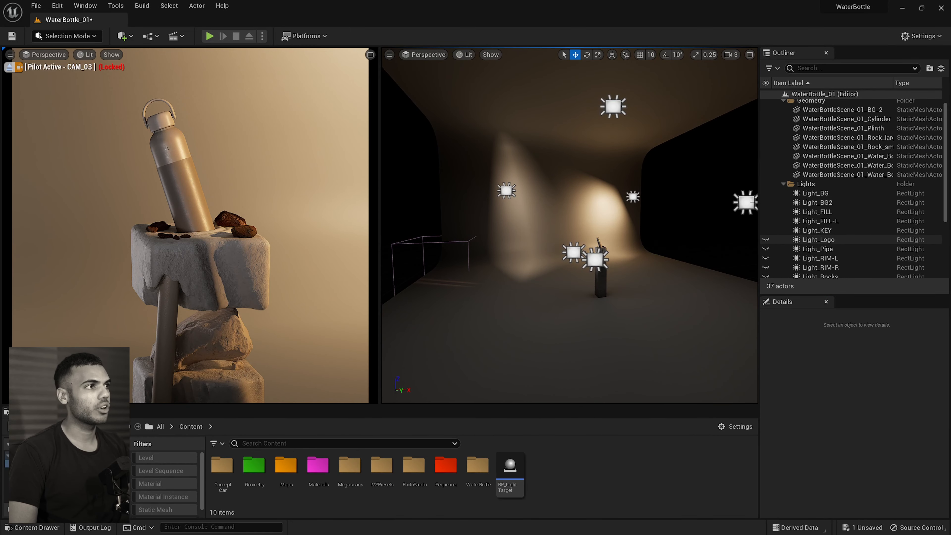
Select Light_KEY to check its placement relative to the bottle, then deselect it
left_click(755, 202)
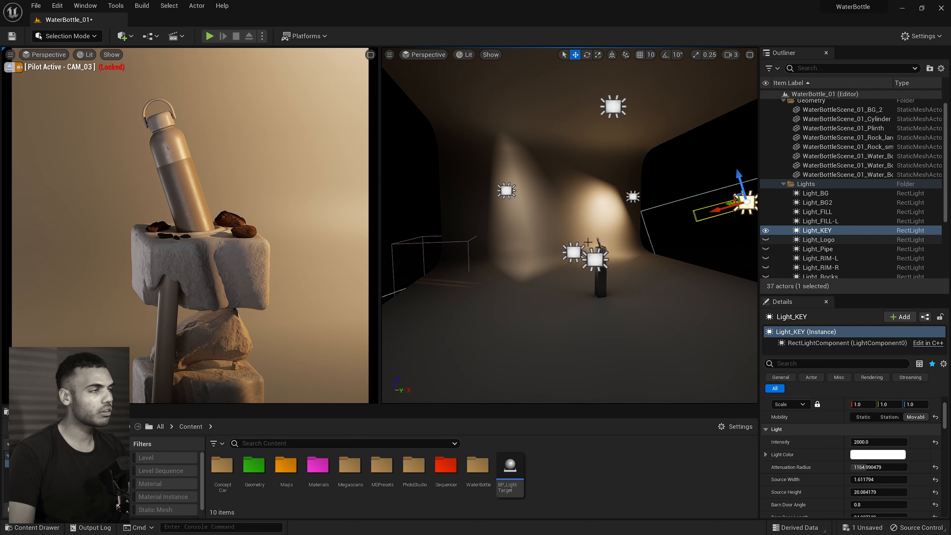
right_click_drag(587, 232, 606, 239)
key("Escape")
scroll(586, 232, "up", 10)
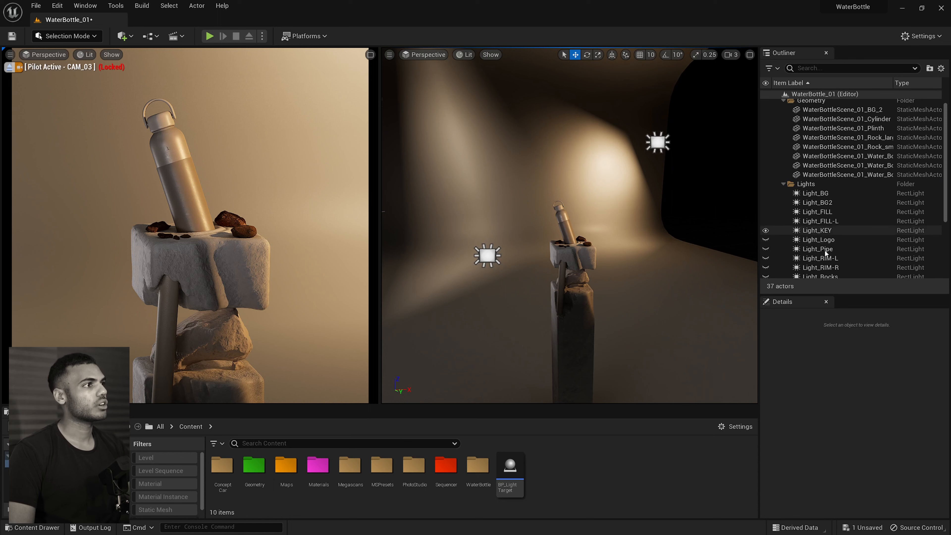
scroll(817, 217, "down", 3)
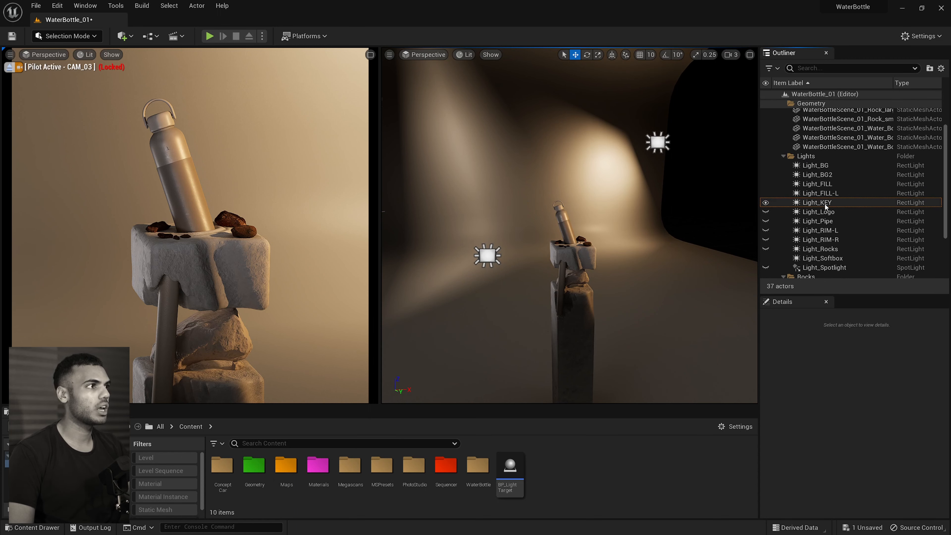
Get a close view of the bottle's logo and make Light_Logo visible
right_click_drag(605, 216, 596, 259)
key("w")
key("s")
key("w")
key("s")
key("w")
key("s")
key("q")
key("w")
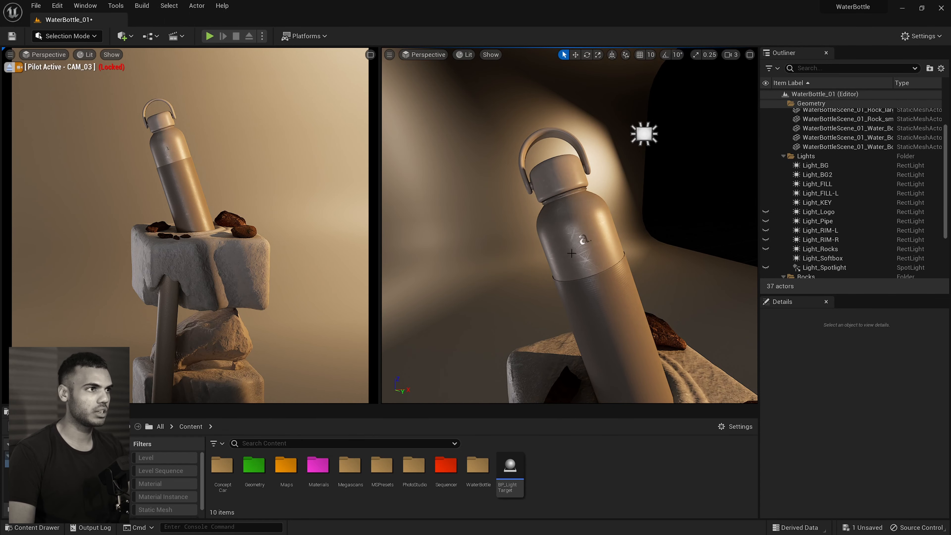
left_click(766, 212)
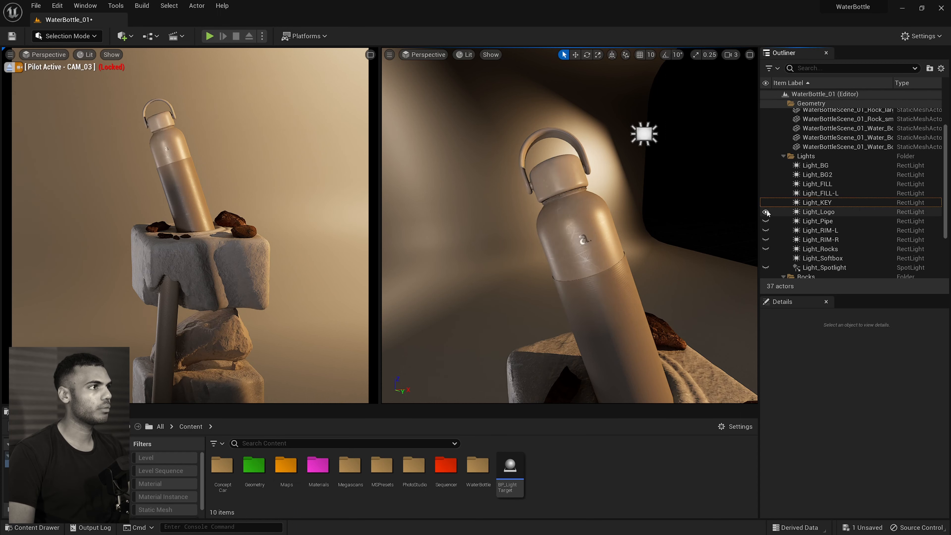
Select Light_Logo, examine its placement beside the bottle, try moving it, then undo the move
left_click(823, 212)
mouse_move(614, 225)
right_mouse_down()
mouse_move(696, 225)
mouse_move(625, 226)
right_mouse_up()
right_click_drag(529, 224, 564, 223)
scroll(791, 473, "down", 3)
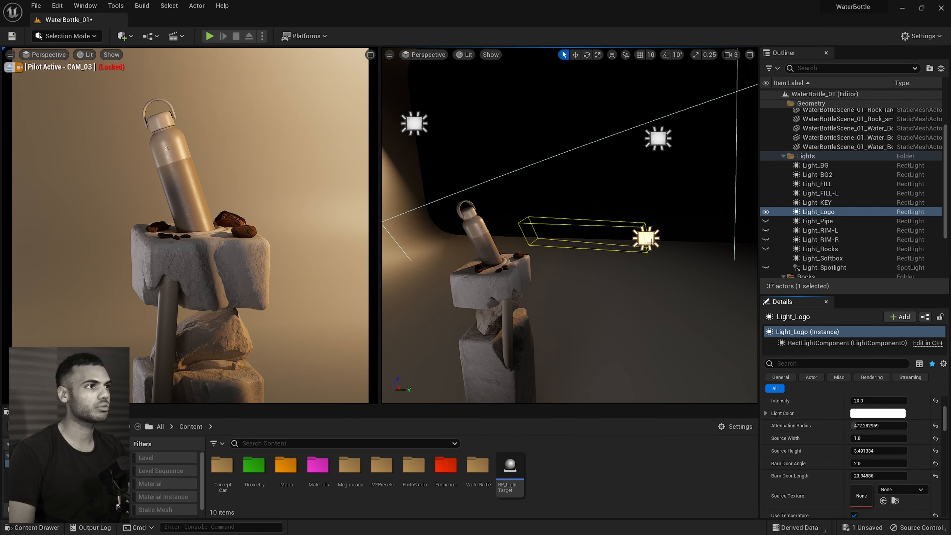
key("w")
left_click_drag(638, 214, 672, 261)
key("ctrl+z")
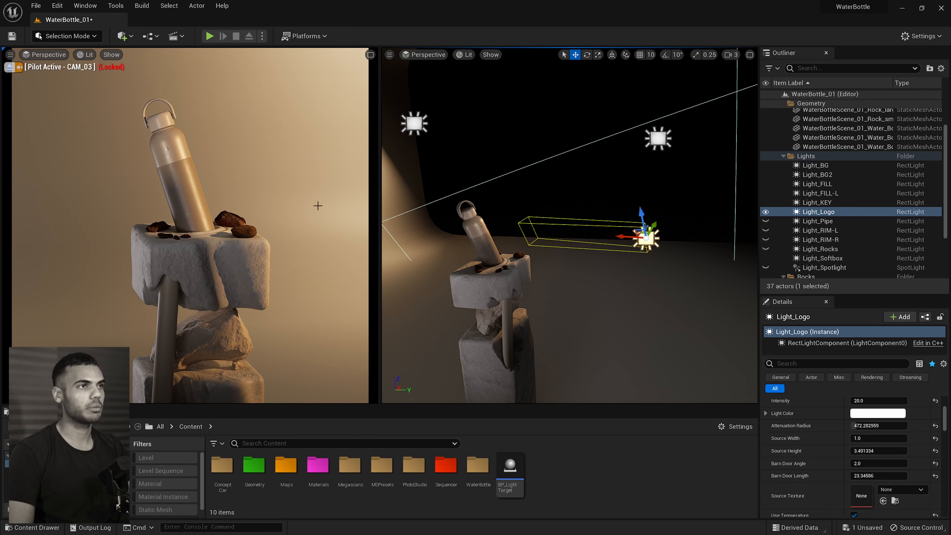
Turn Light_RIM-L and Light_RIM-R on and off again to compare the bottle's edges
scroll(766, 215, "down", 2)
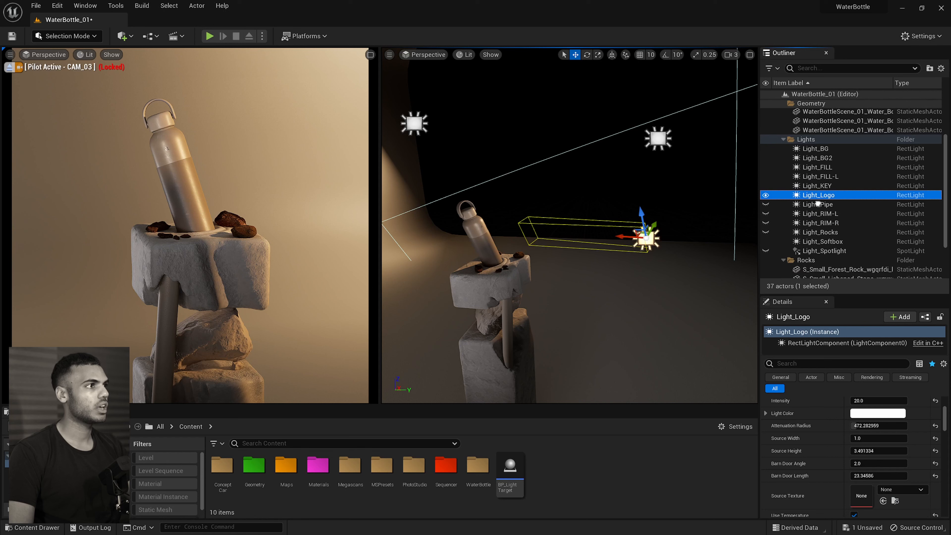
left_click(766, 214)
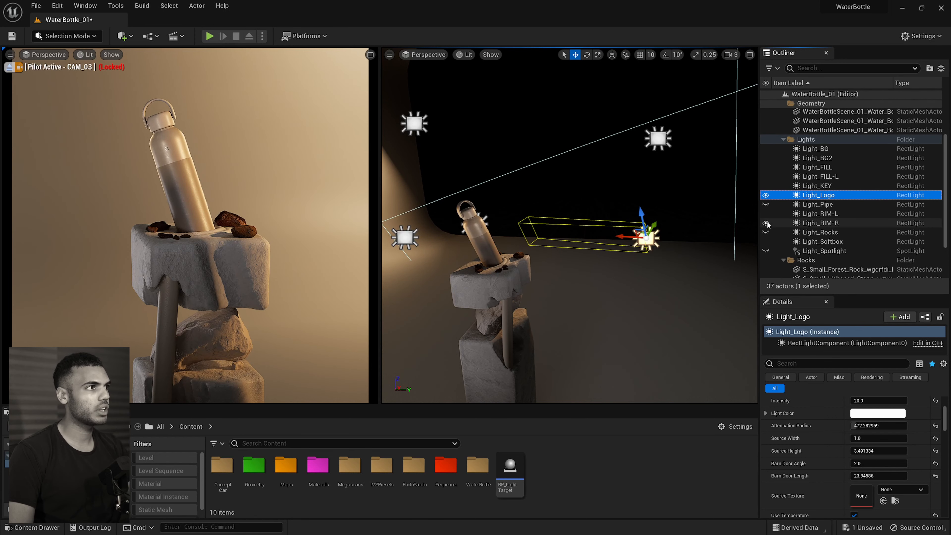
left_click(766, 214)
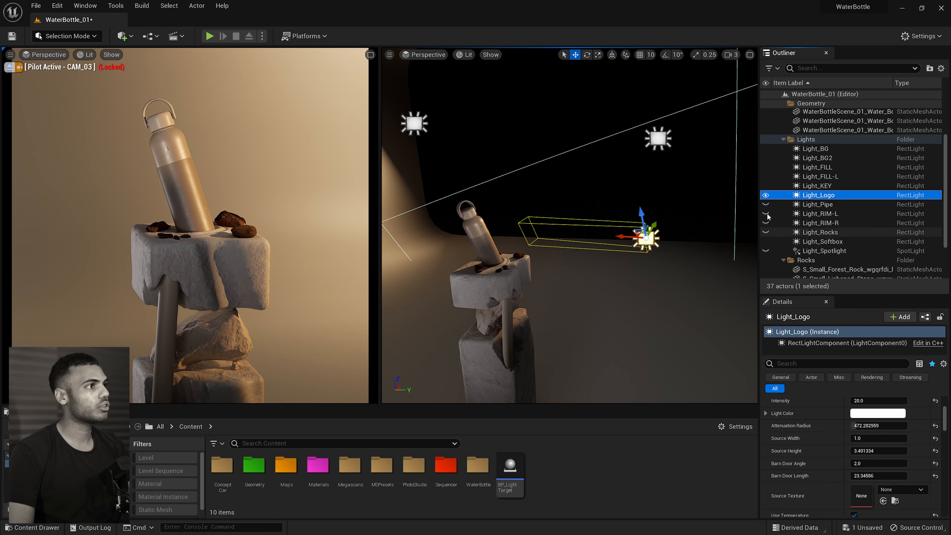
Hide all the scene lights, then show only Light_RIM-L and Light_RIM-R to isolate the rim lighting
left_click_drag(766, 149, 766, 242)
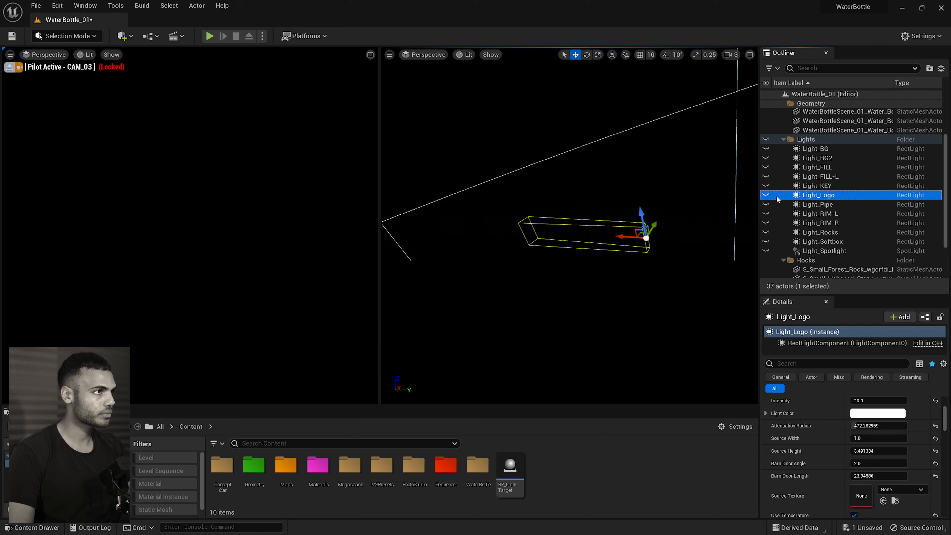
left_click(766, 214)
left_click(766, 223)
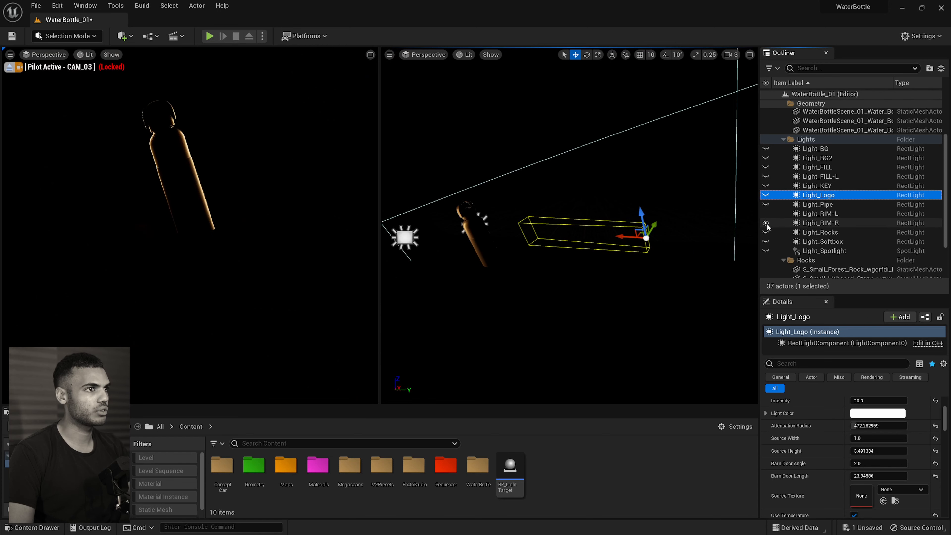
Select Light_RIM-L and examine its placement behind the bottle
right_click_drag(569, 225, 513, 236)
left_click(697, 287)
right_click_drag(697, 286, 674, 290)
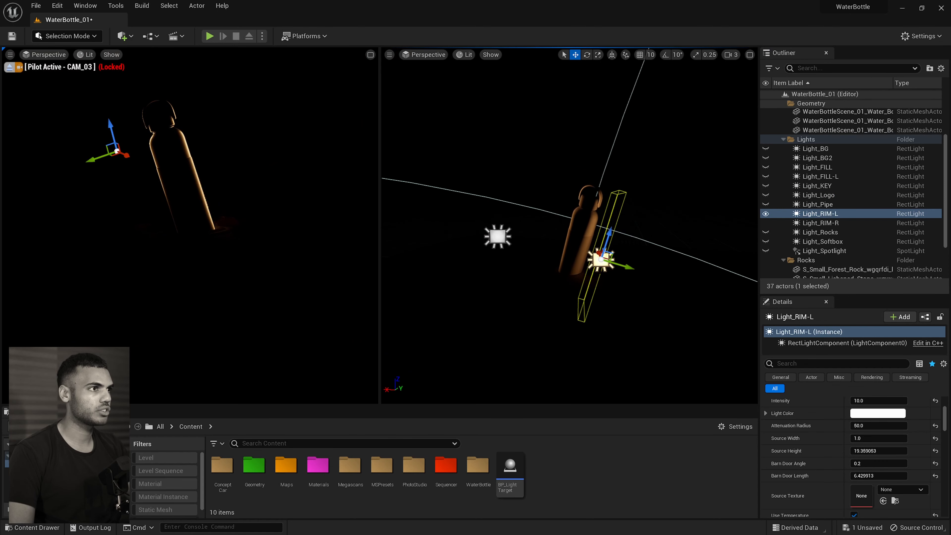
Select Light_RIM-R, try moving it closer behind the bottle, then undo the move
left_click(499, 236)
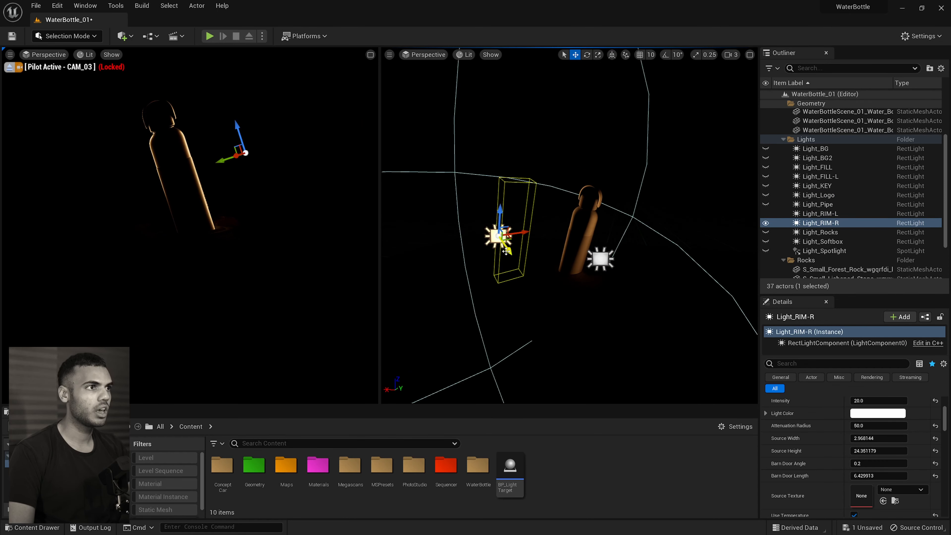
left_click_drag(513, 250, 547, 292, "shift")
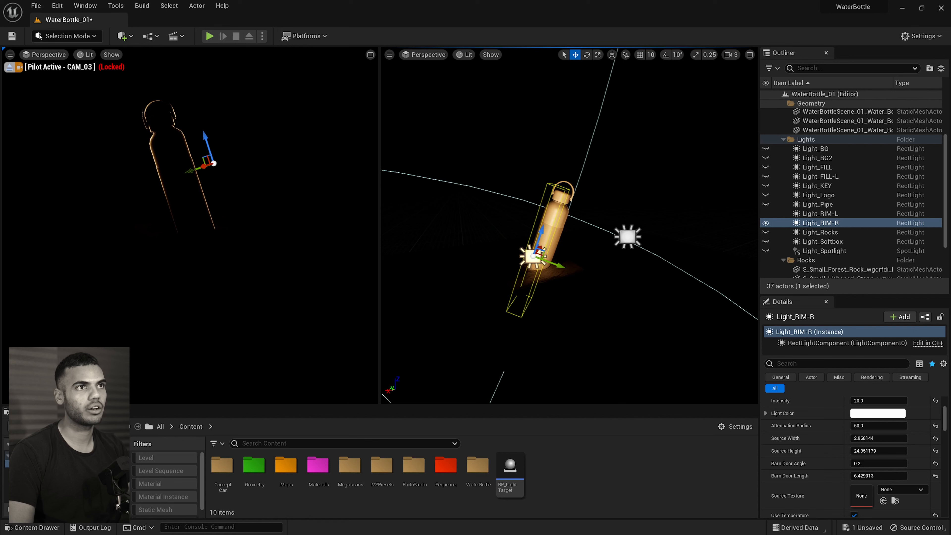
key("ctrl+z")
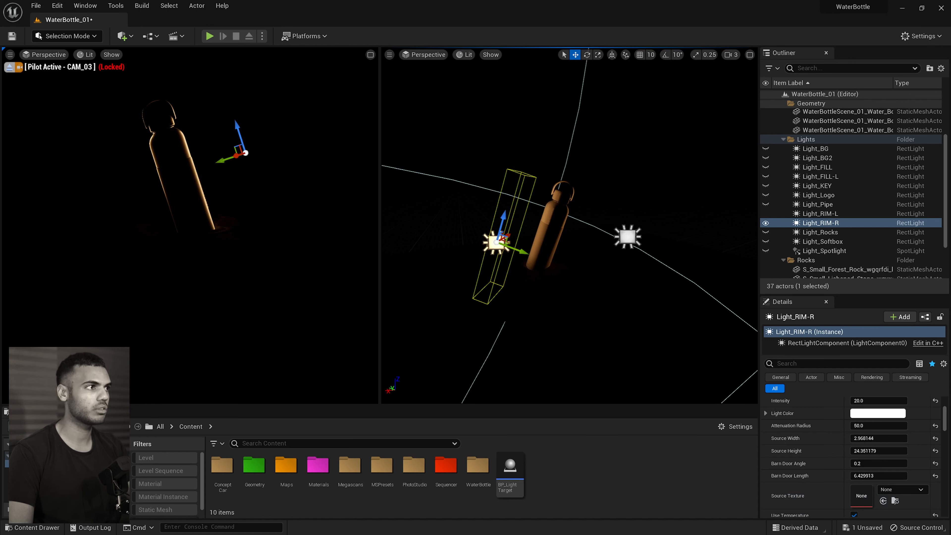
Show Light_BG and Light_BG2 again, then try a different intensity on Light_RIM-R and undo it
left_click(765, 157)
left_click(766, 149)
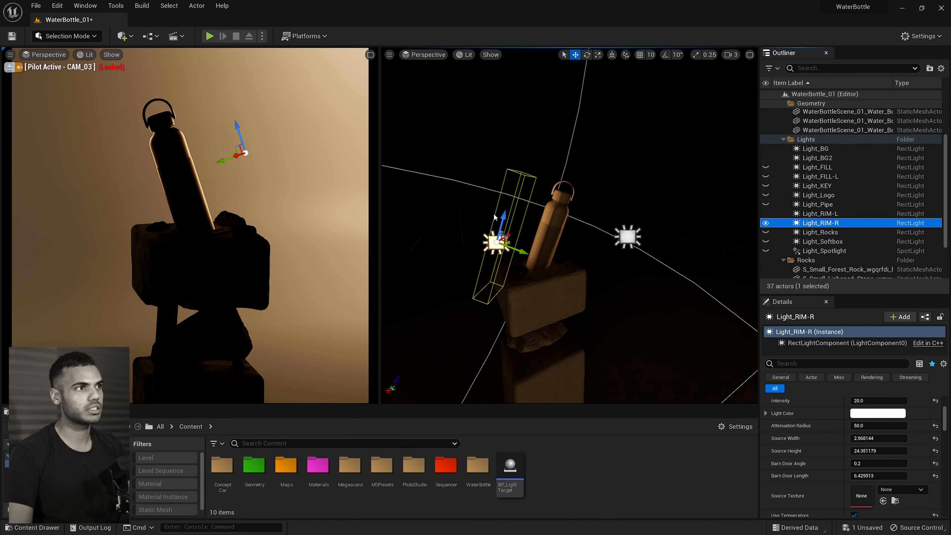
scroll(861, 423, "up", 1)
mouse_move(879, 416)
left_mouse_down()
mouse_move(933, 415)
mouse_move(863, 416)
left_mouse_up()
key("ctrl+z")
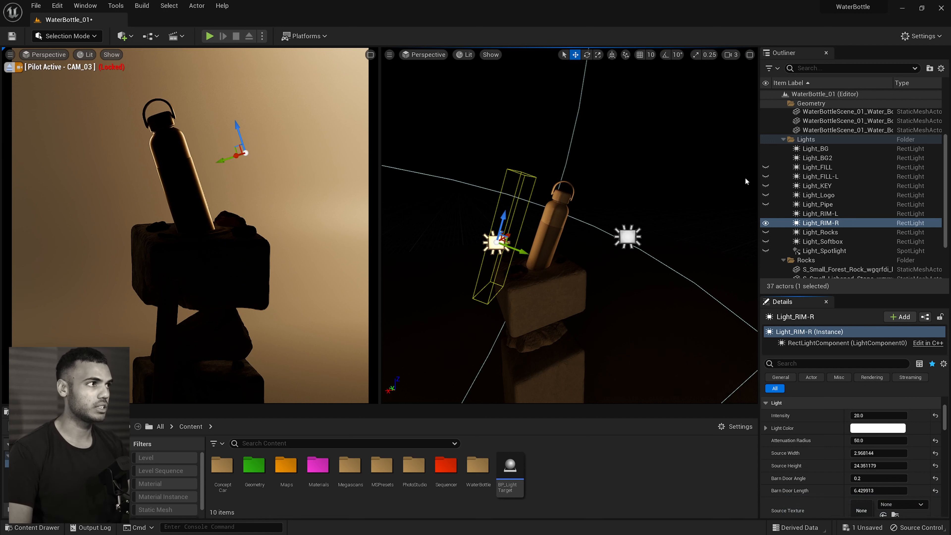
key("ctrl+z")
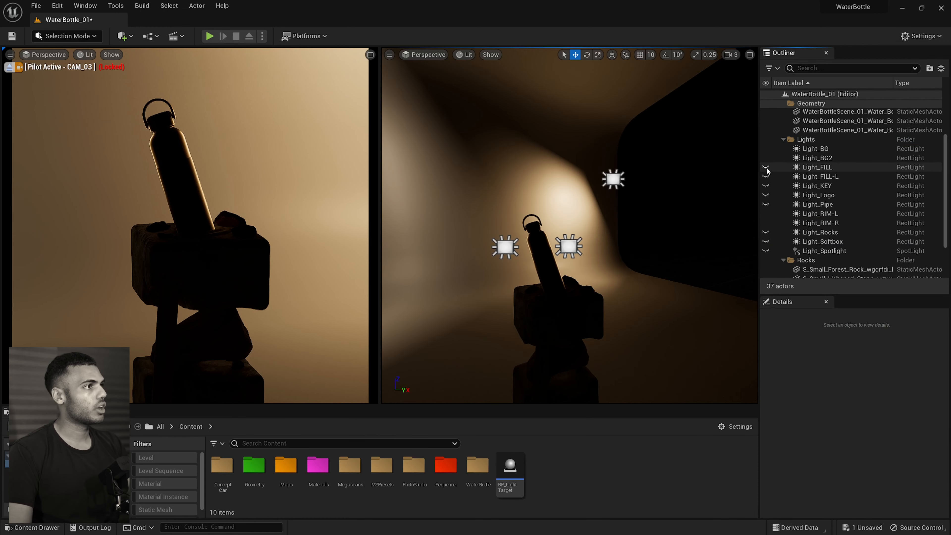
Show the lights from Light_FILL through Light_Softbox again, then select Light_Spotlight and make it visible
left_click_drag(767, 167, 767, 245)
right_click_drag(596, 265, 596, 264)
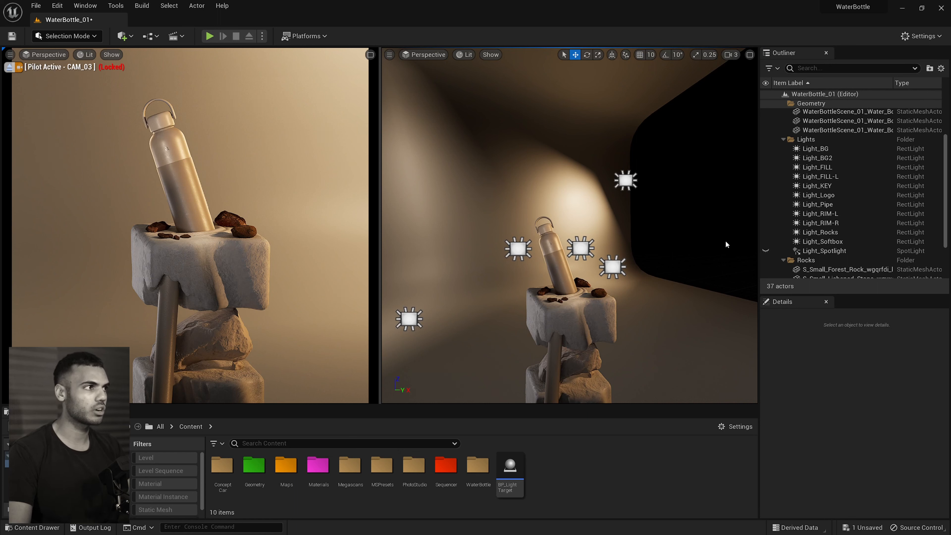
left_click(814, 250)
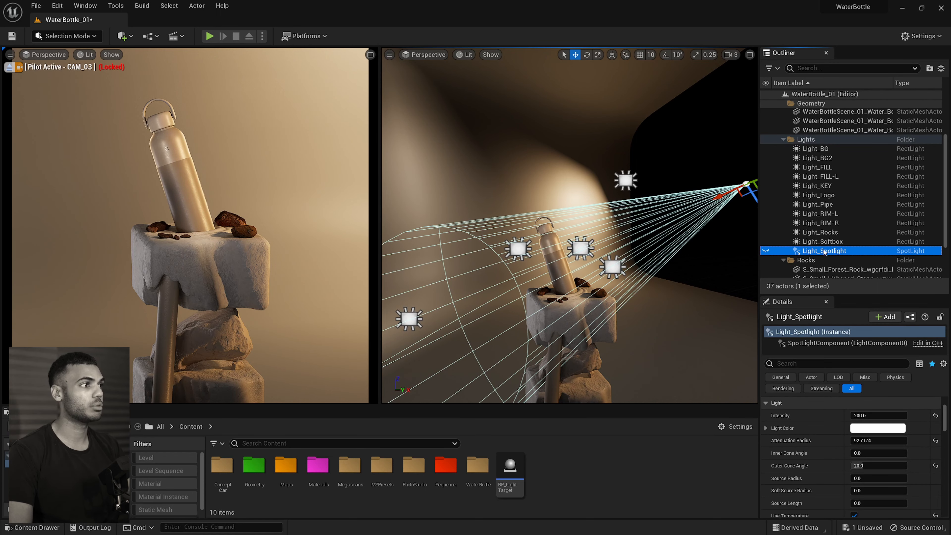
double_click(767, 251)
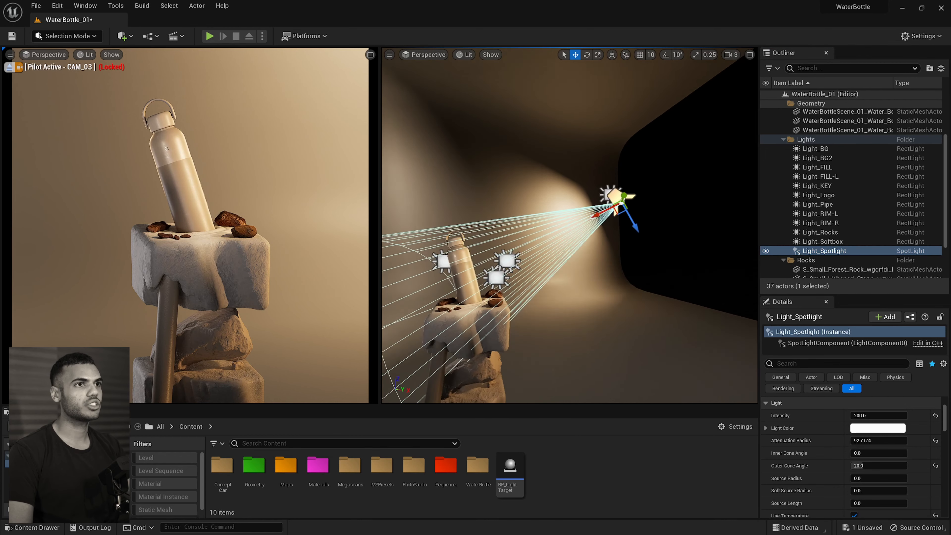
right_click_drag(569, 225, 580, 261)
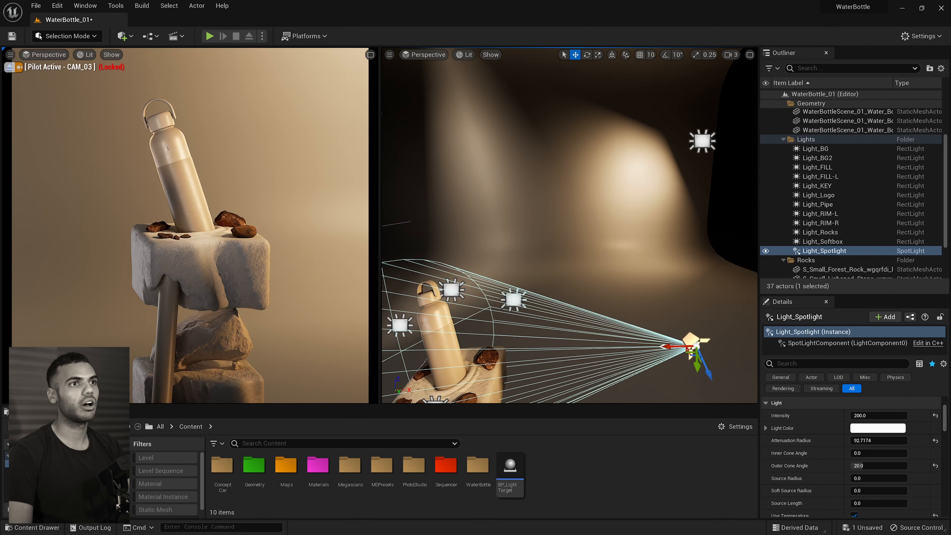
Deselect the spotlight, collapse the Geometry folder, and toggle Light_Spotlight off and on to compare its effect
left_click(208, 270)
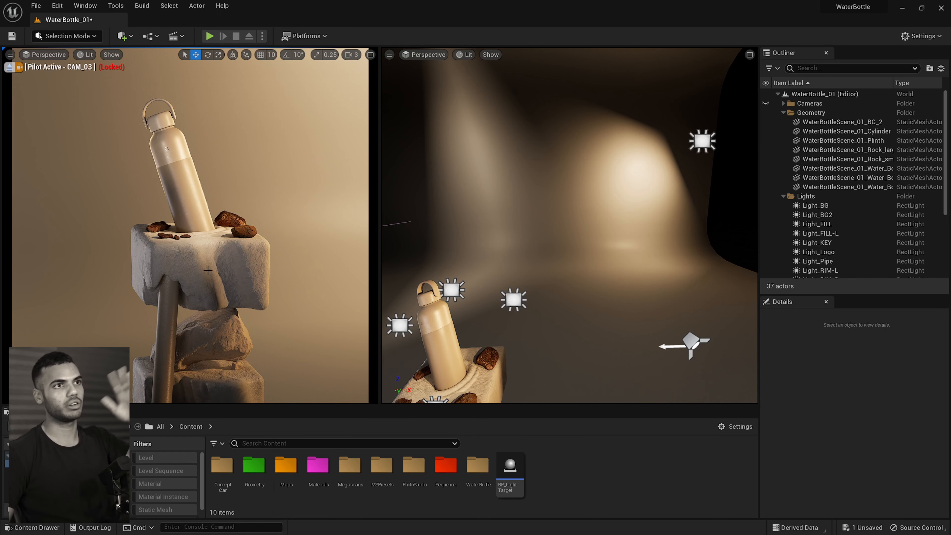
mouse_move(476, 376)
right_mouse_down()
mouse_move(465, 371)
mouse_move(475, 376)
right_mouse_up()
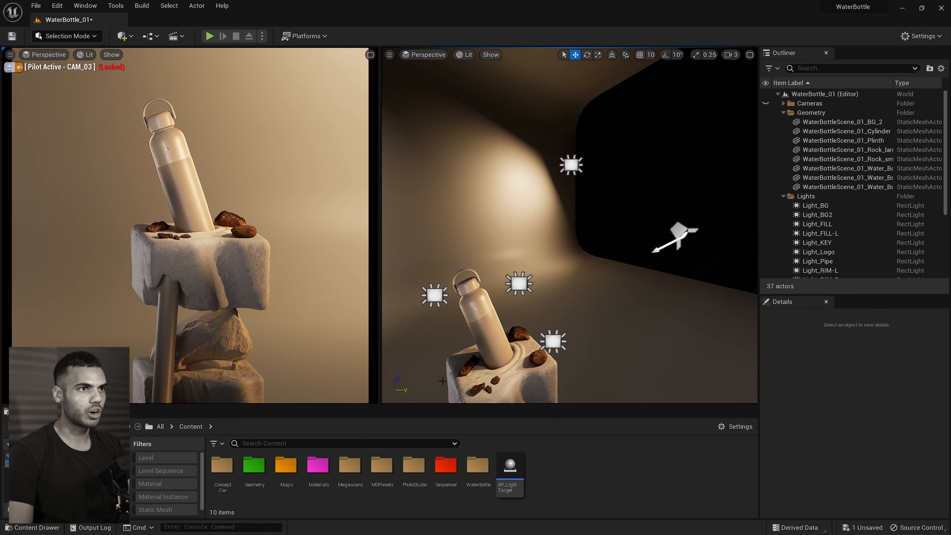
left_click(784, 112)
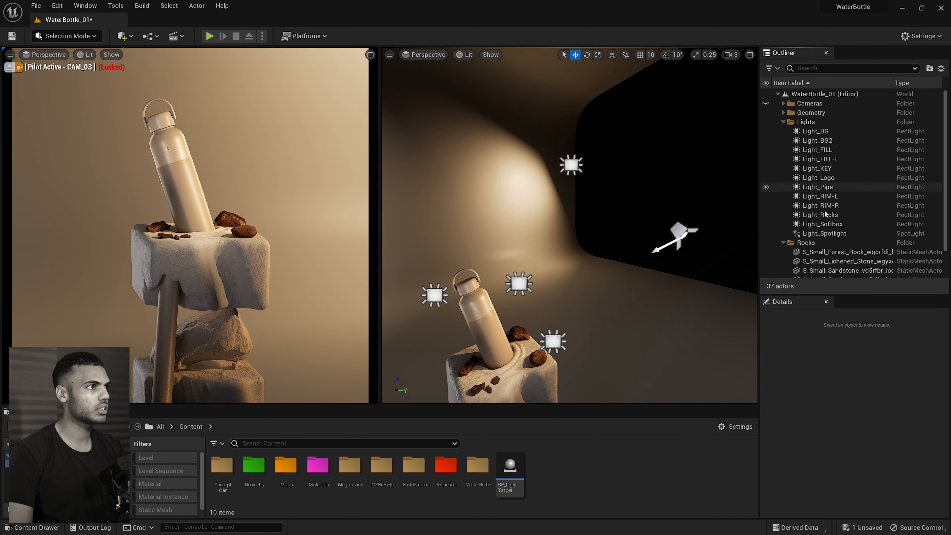
left_click(766, 234)
left_click(766, 233)
left_click(766, 234)
left_click(766, 234)
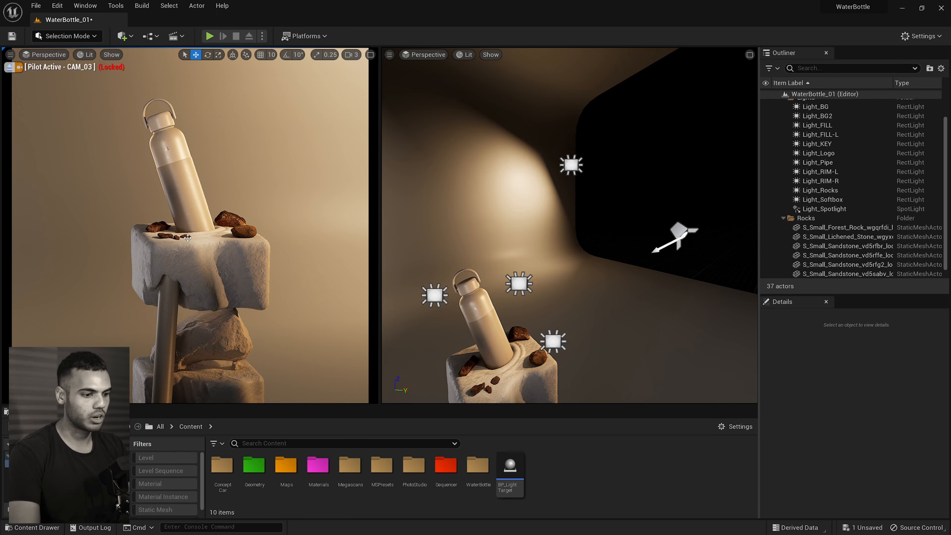
View the camera shot full screen, then return and repeatedly toggle Light_Spotlight to compare the lighting on the bottle and stone
key("F11")
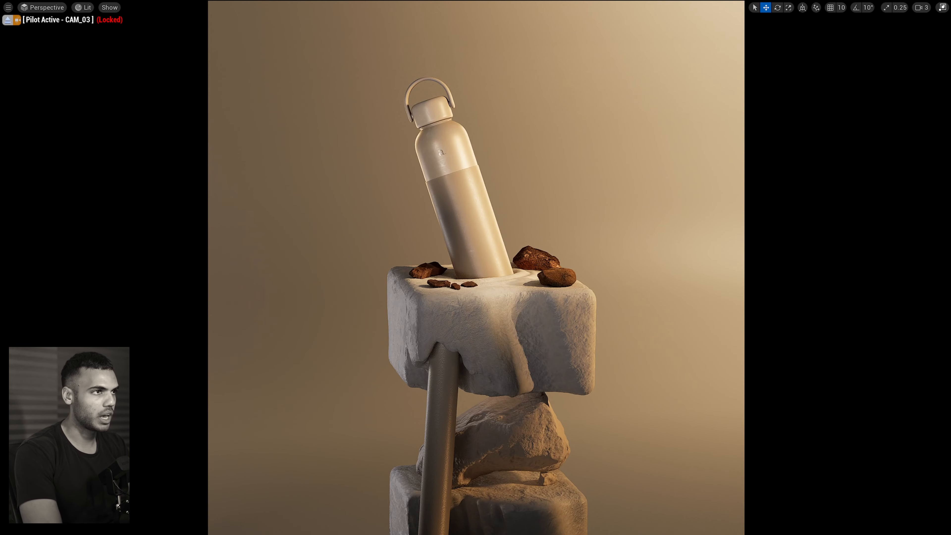
key("F11")
left_click(766, 209)
left_click(766, 210)
left_click(766, 210)
left_click(766, 210)
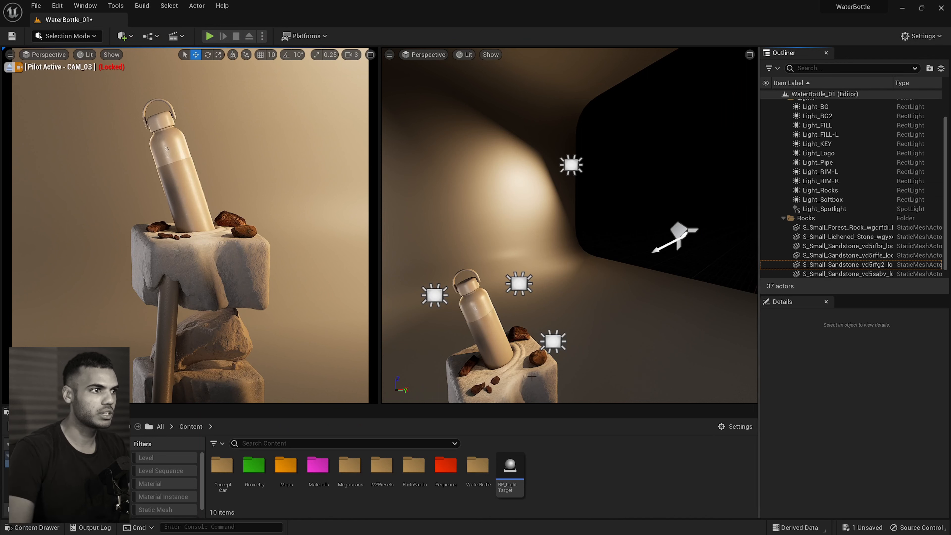
scroll(528, 373, "down", 3)
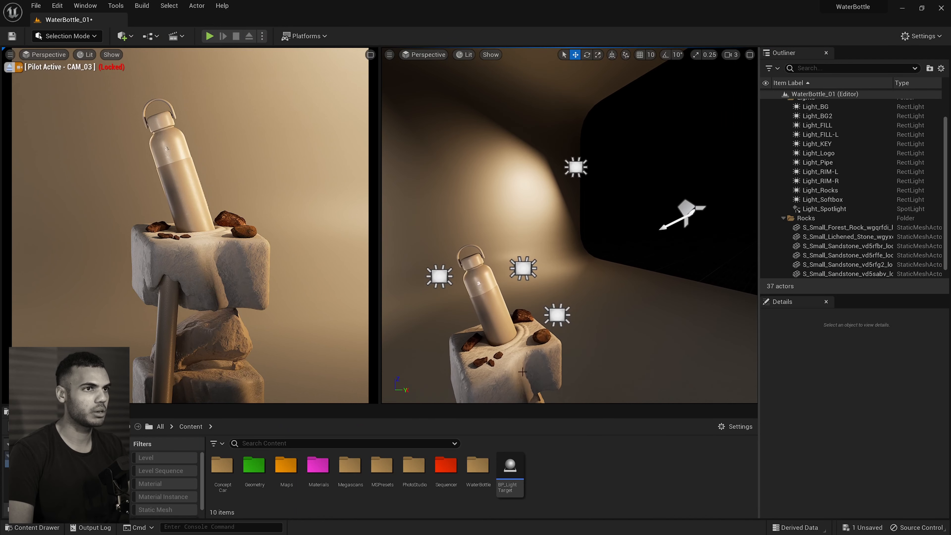
left_click(767, 210)
left_click(766, 210)
left_click(766, 210)
left_click(766, 209)
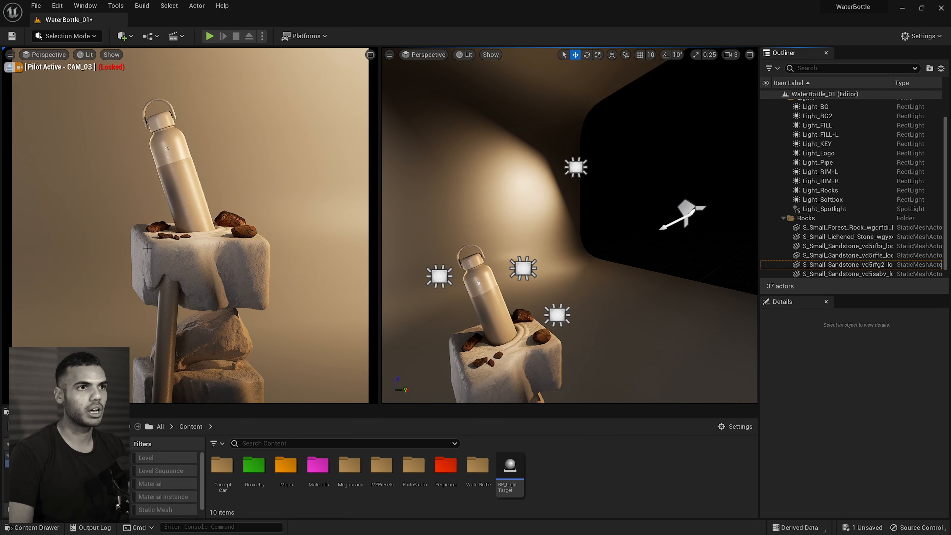
Toggle Light_Rocks off and on to compare its effect on the rocks, then select it and examine its placement
scroll(772, 202, "up", 1)
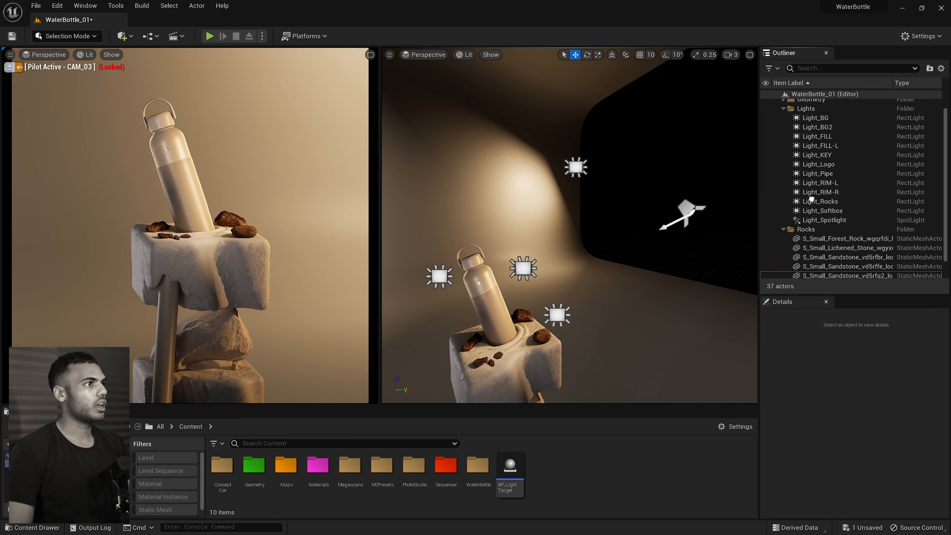
left_click(766, 200)
left_click(766, 200)
left_click(766, 201)
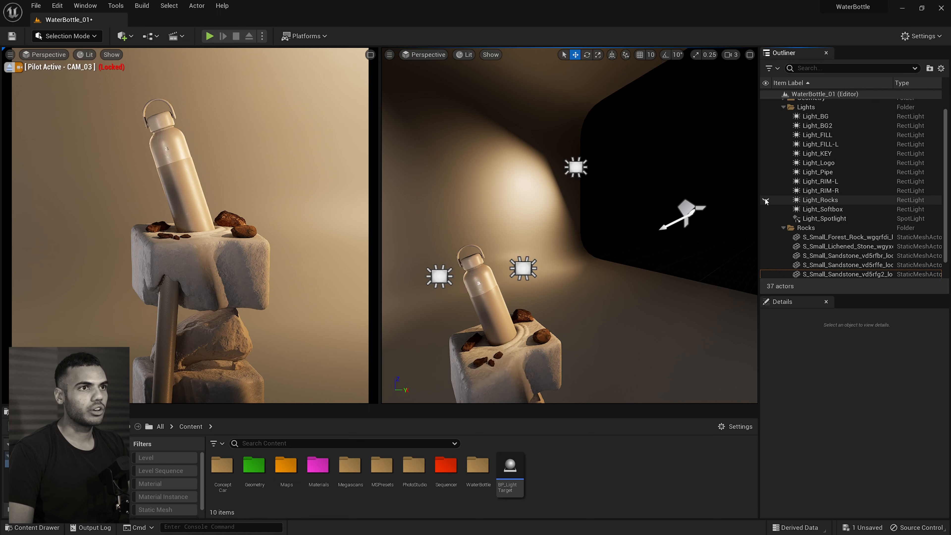
left_click(767, 200)
left_click(548, 316)
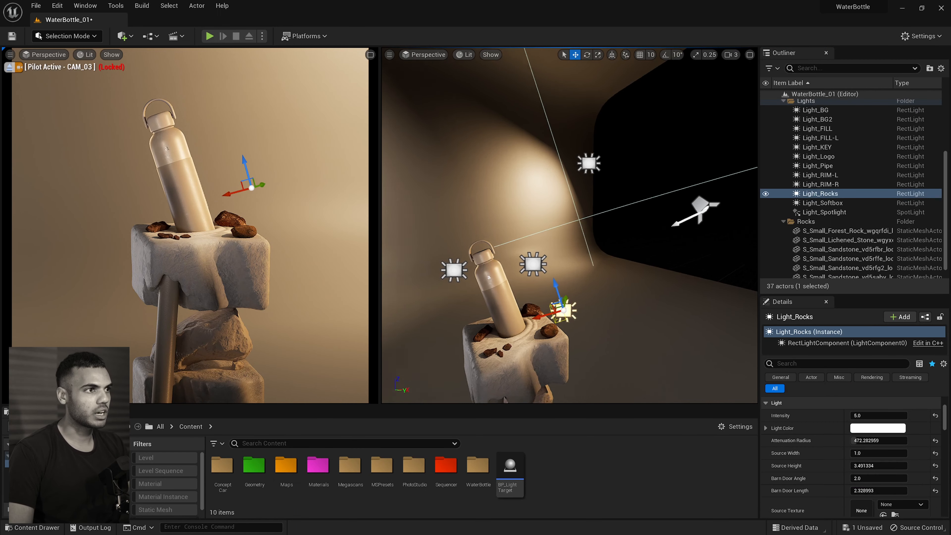
key("f")
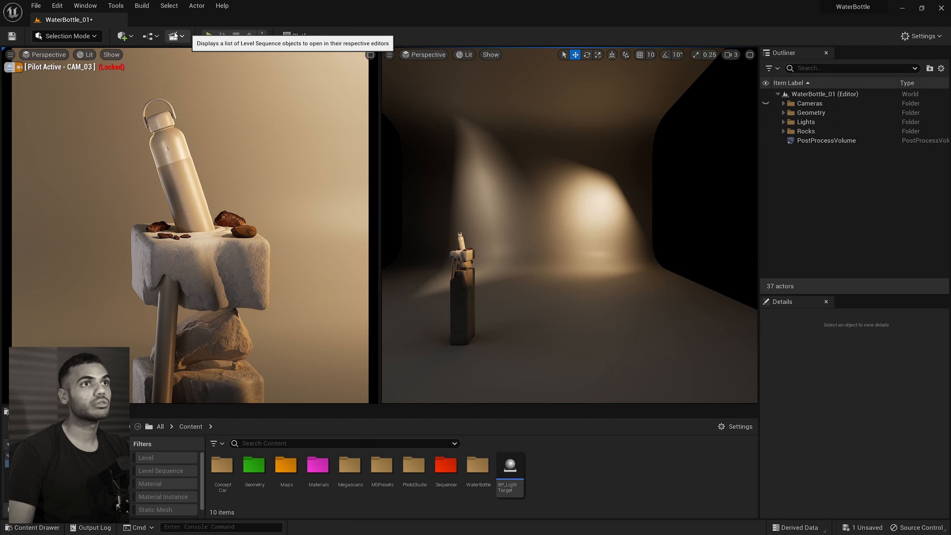
Place a Sphere shape on the studio floor, well away from the bottle stand
right_click_drag(473, 226, 476, 230)
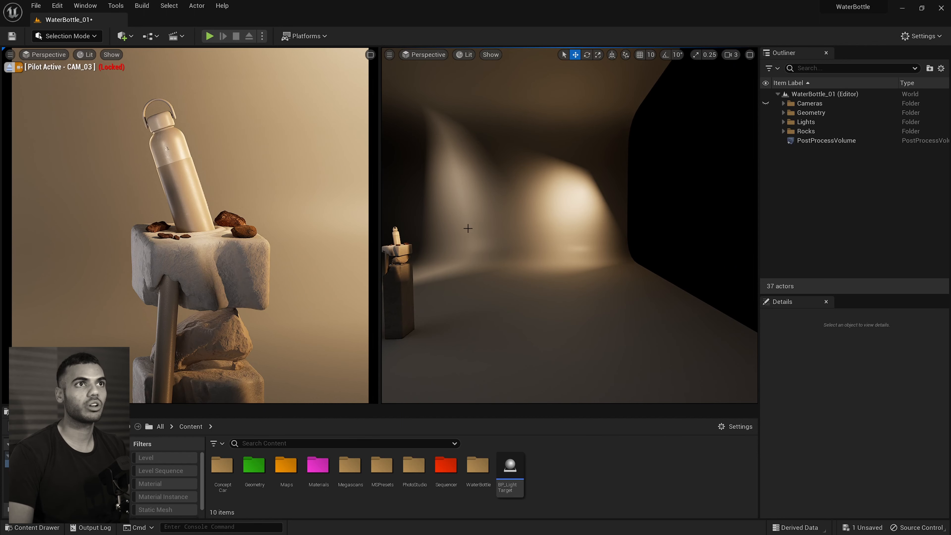
left_click(122, 36)
mouse_move(163, 158)
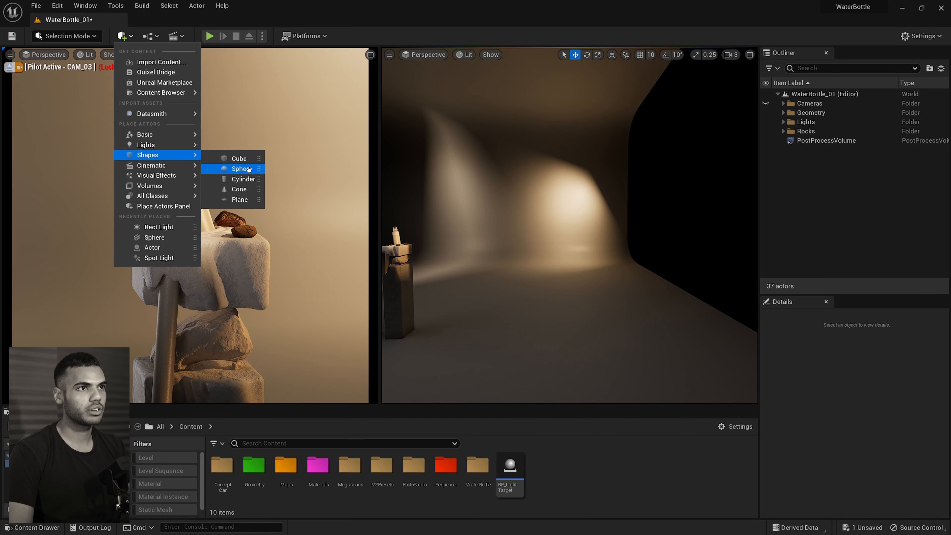
left_click_drag(241, 169, 617, 261)
key("r")
key("w")
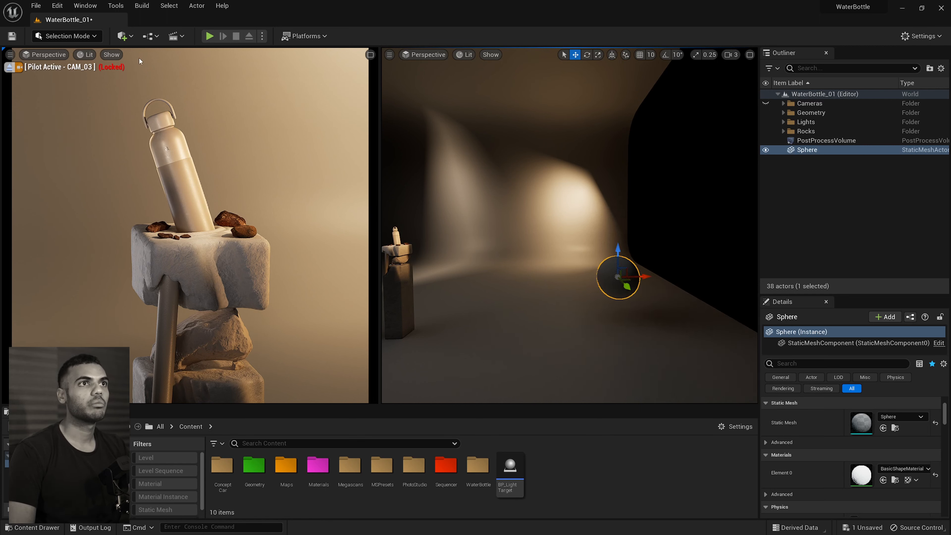
Add a Rect Light, raise it above the floor beside the sphere, and rotate it to shine toward the sphere
left_click(151, 36)
left_click(125, 35)
mouse_move(157, 155)
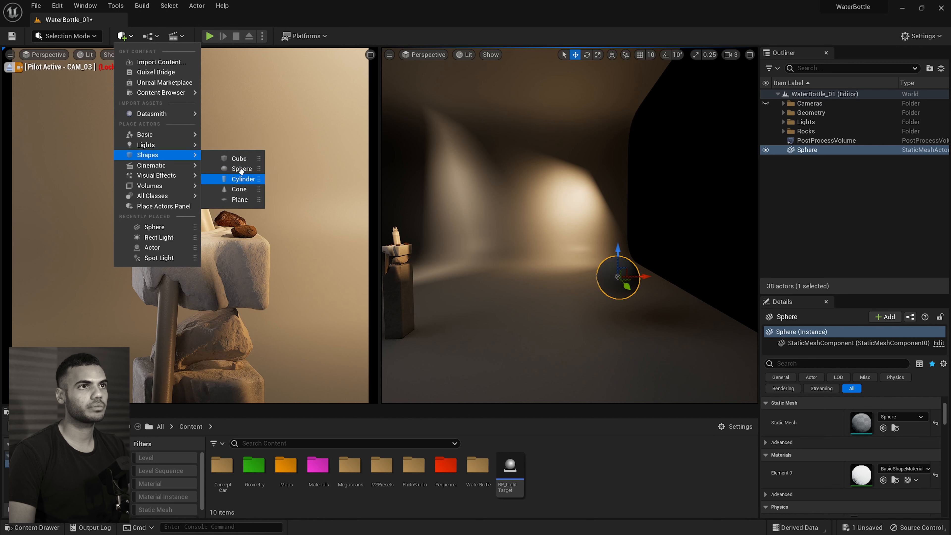
left_click(245, 184)
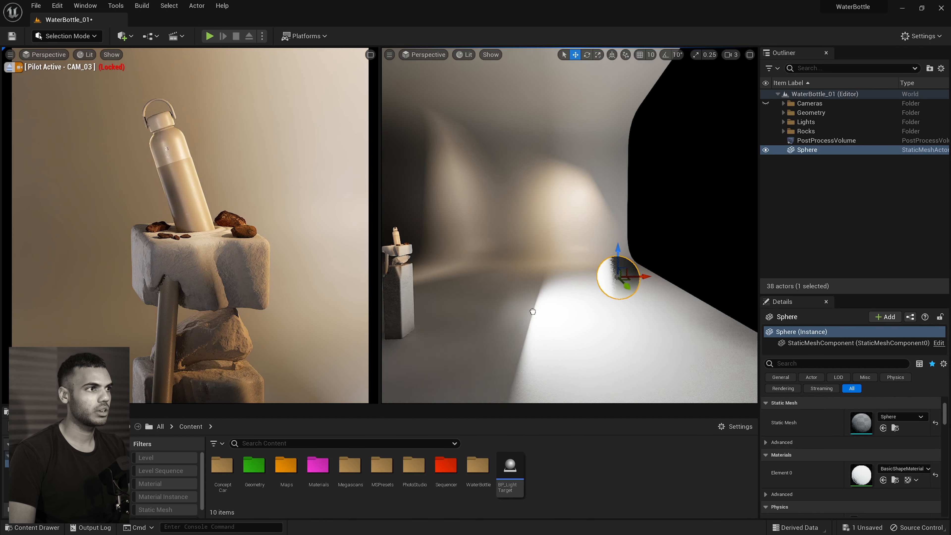
left_click_drag(533, 314, 527, 305)
left_click_drag(518, 252, 517, 170)
key("e")
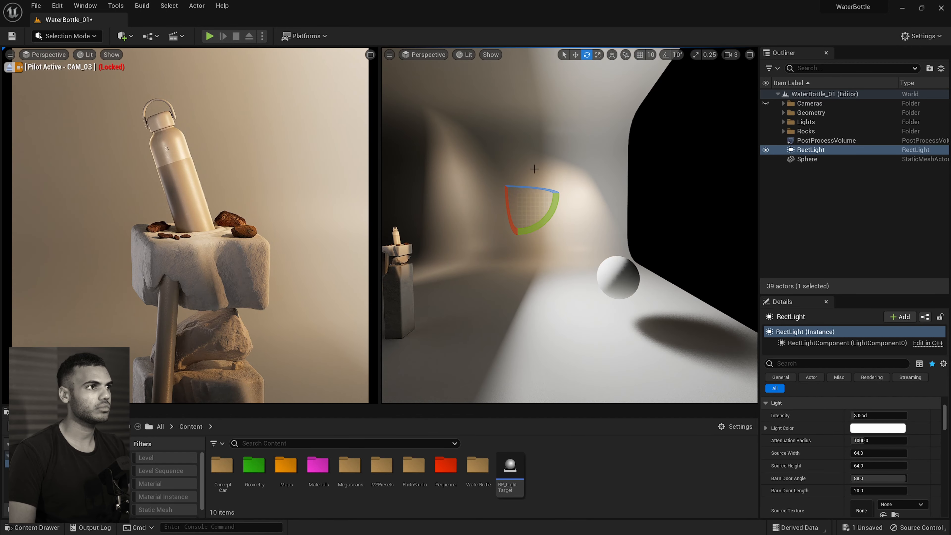
key("g")
left_click_drag(543, 219, 522, 240)
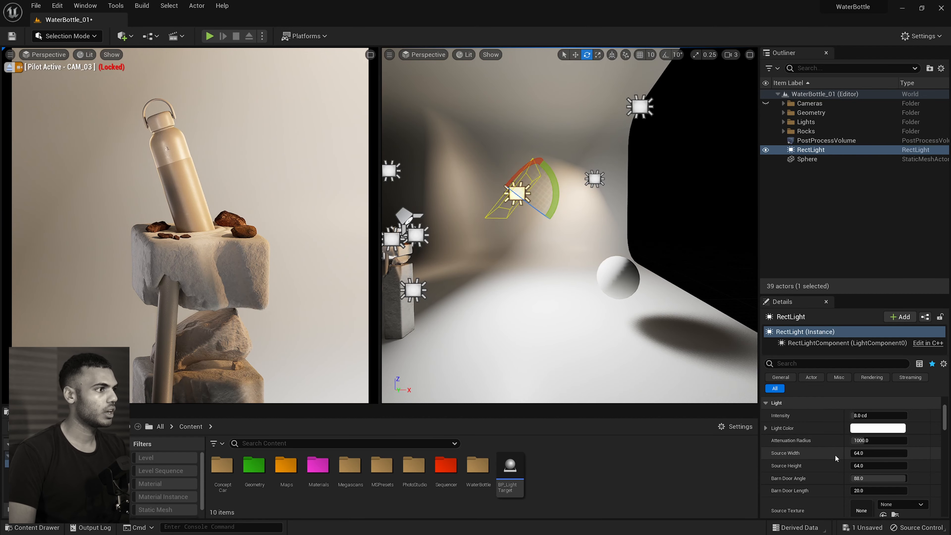
Enlarge the details area and filter the RectLight's properties for "channel" to examine its lighting channels
right_click_drag(699, 378, 750, 404)
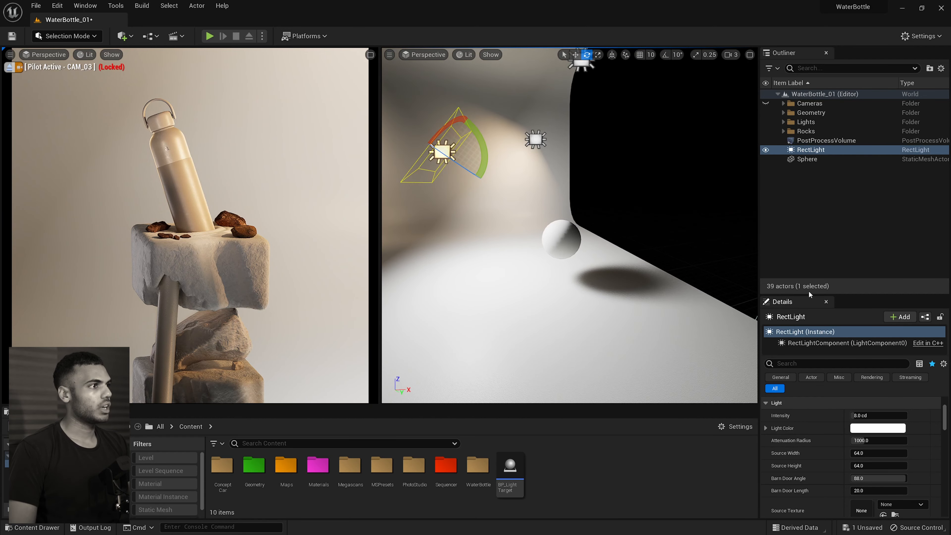
left_click_drag(811, 295, 810, 246)
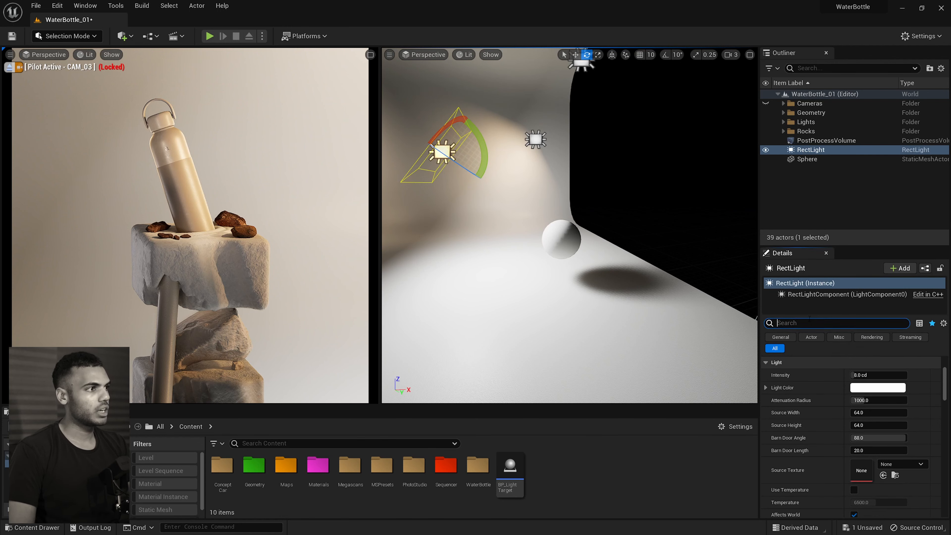
type("l")
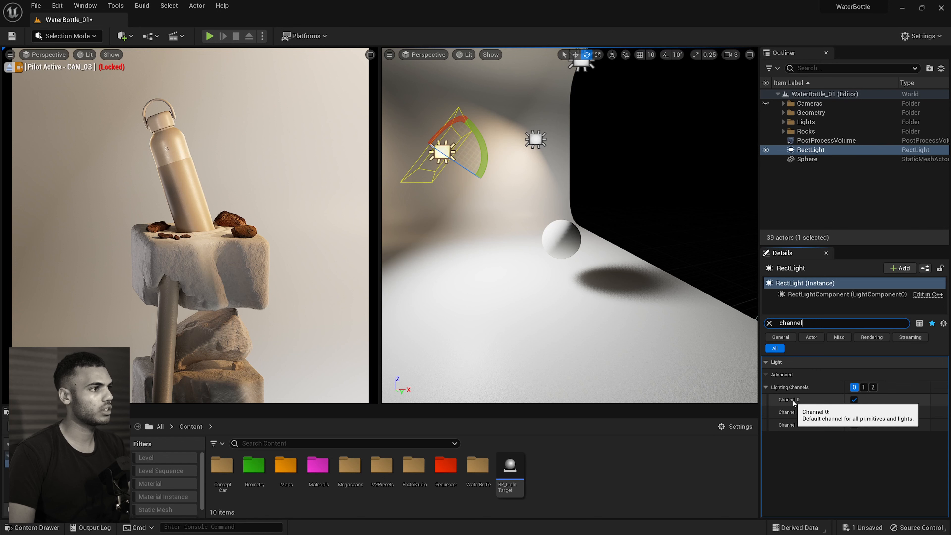
Switch the Sphere from lighting channel 0 to channel 1 only, and inspect its shading and shadow up close
left_click(808, 159)
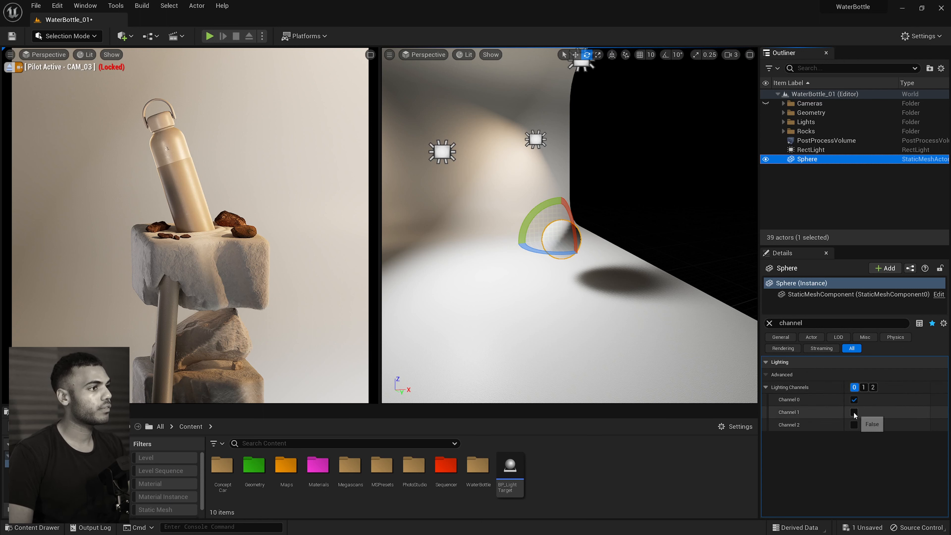
left_click(854, 389)
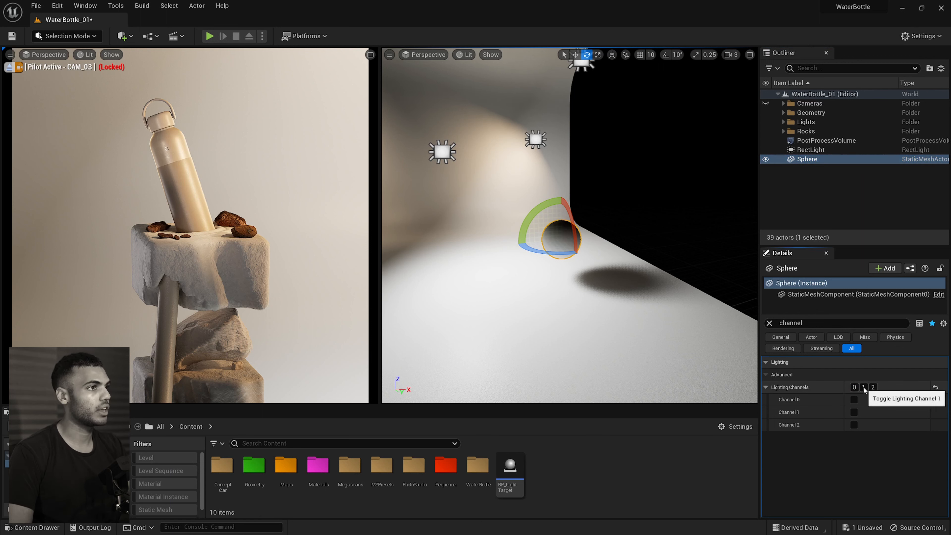
key("w")
right_click_drag(585, 249, 603, 276)
key("Escape")
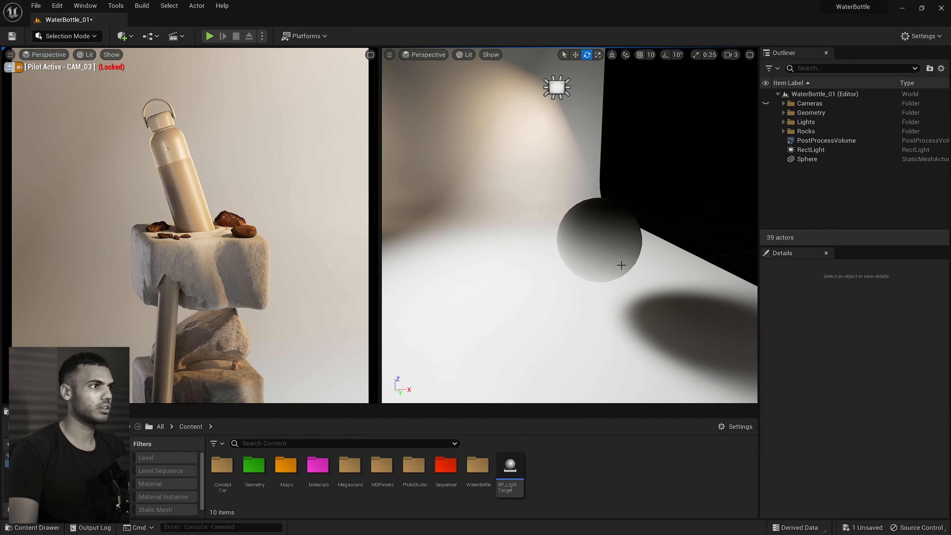
right_click_drag(588, 208, 507, 140)
key("s")
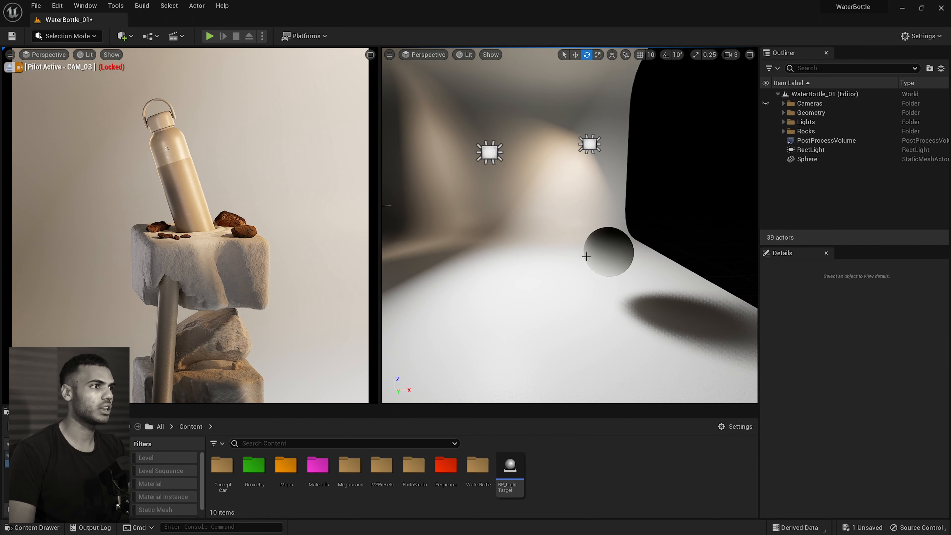
right_click_drag(607, 242, 653, 276)
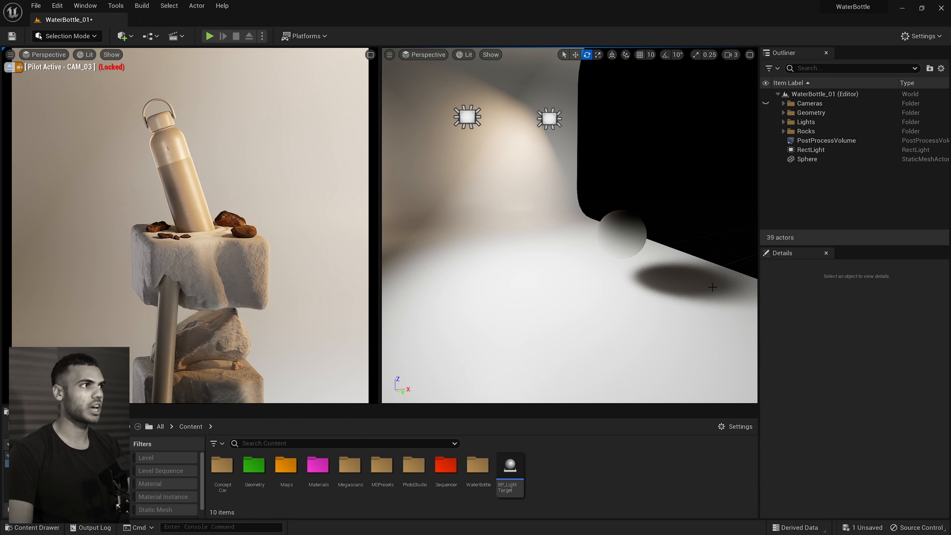
Filter the Sphere's properties for "shado" and turn off Cast Shadow
left_click(623, 237)
left_click(828, 324)
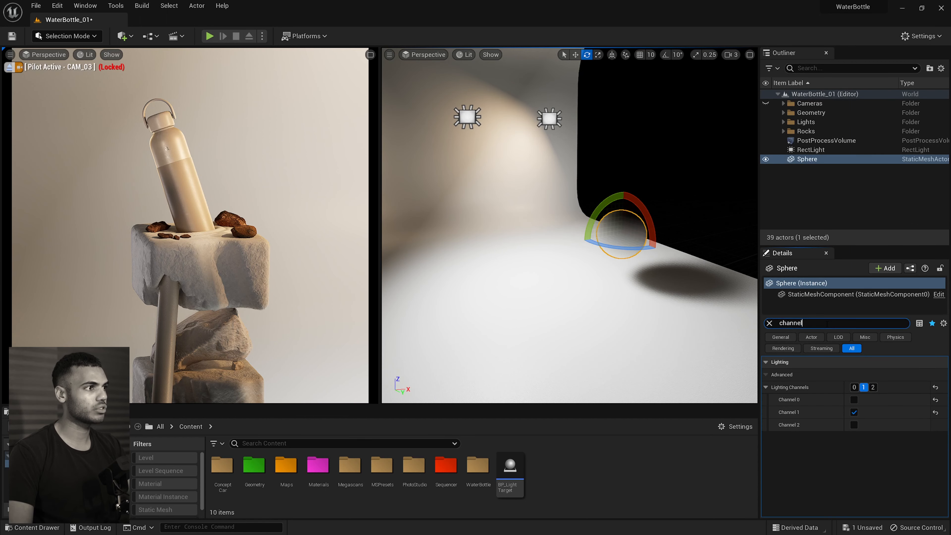
type("shado")
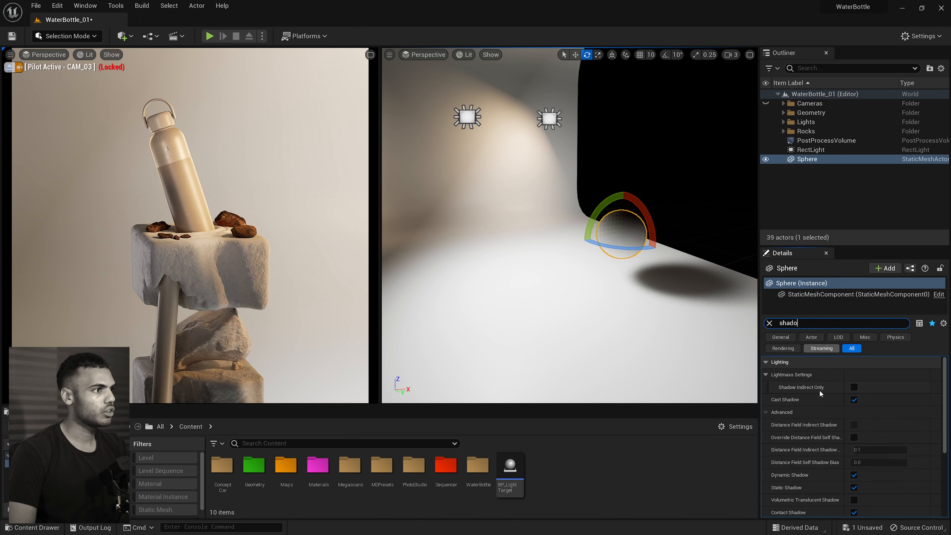
left_click(855, 400)
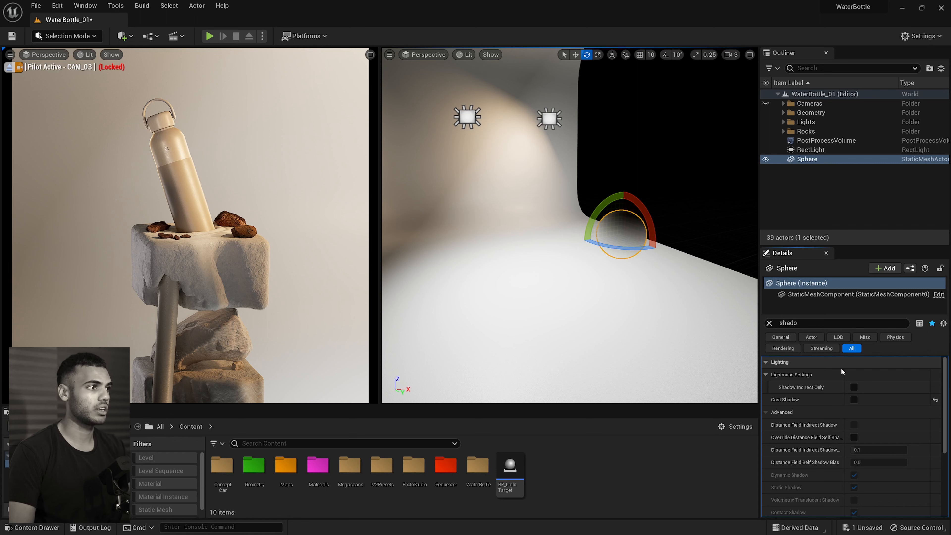
left_click(854, 388)
Filter properties for "channel" again and assign the RectLight to lighting channel 1 only
left_click(770, 323)
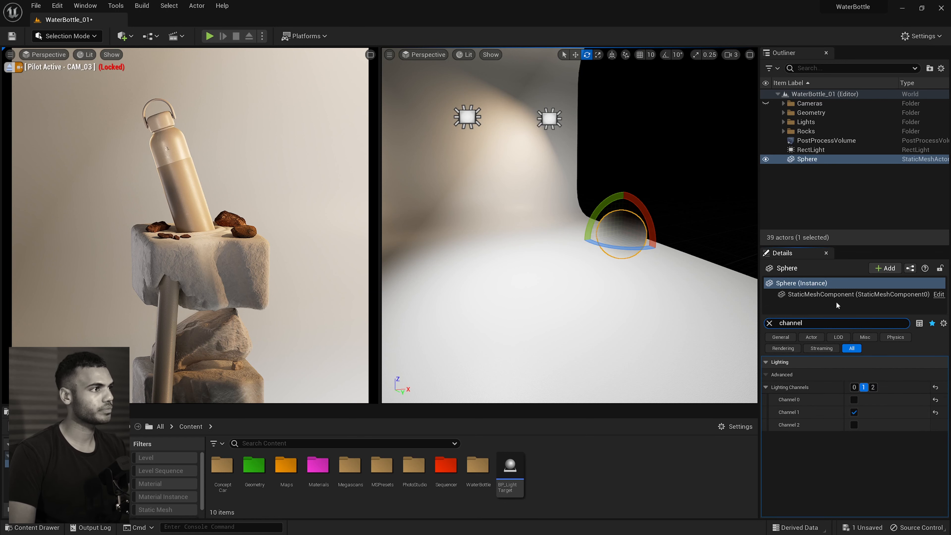
left_click(821, 151)
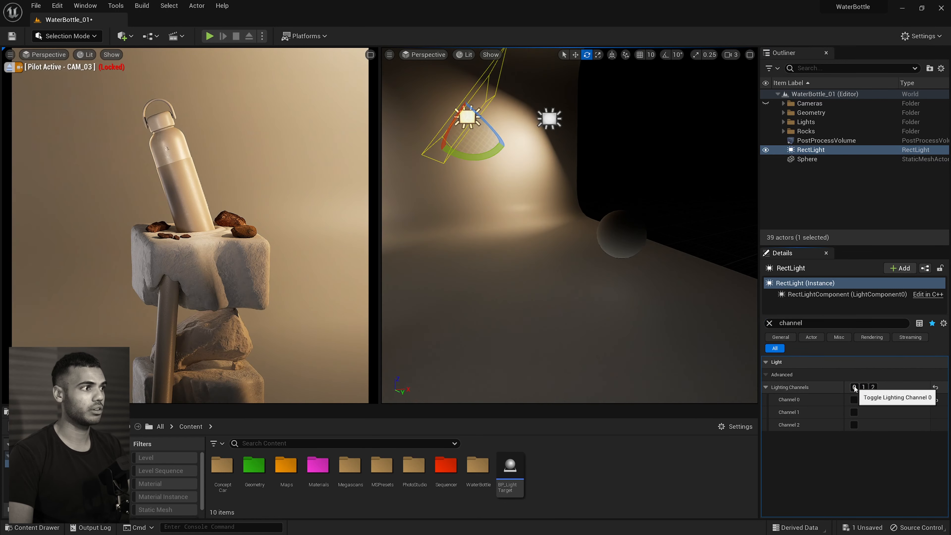
left_click(854, 413)
left_click_drag(619, 289, 557, 174)
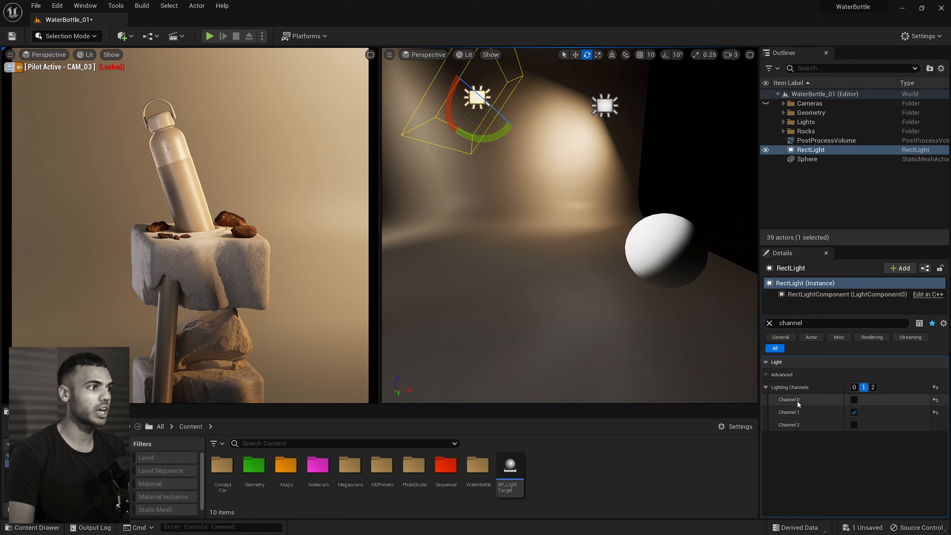
Switch the RectLight back to lighting channel 0 only, then disable that channel too, to compare the effect
scroll(579, 287, "down", 5)
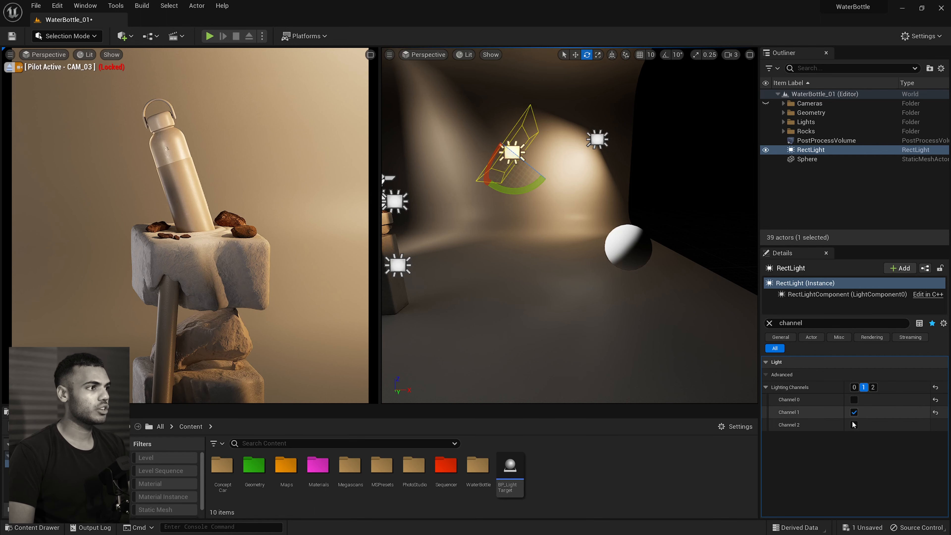
left_click(854, 399)
left_click(855, 412)
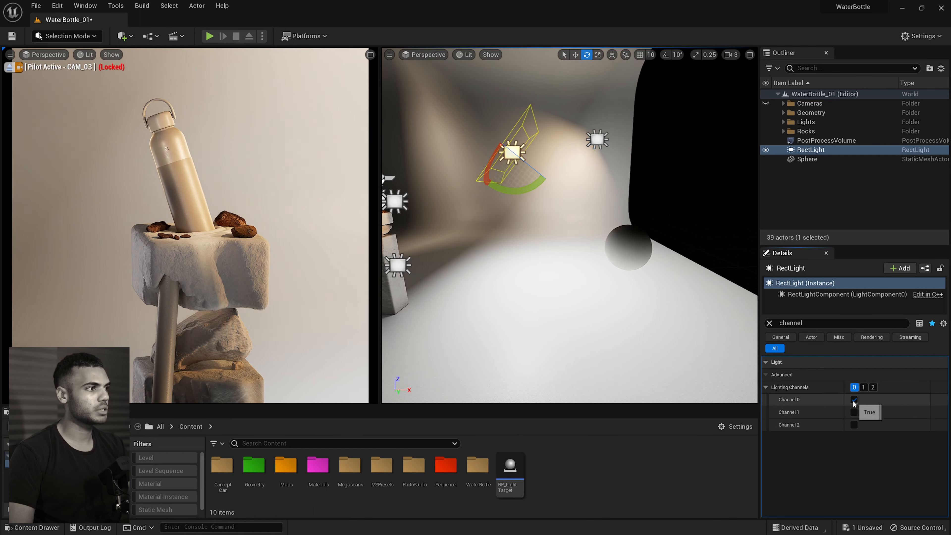
left_click(854, 399)
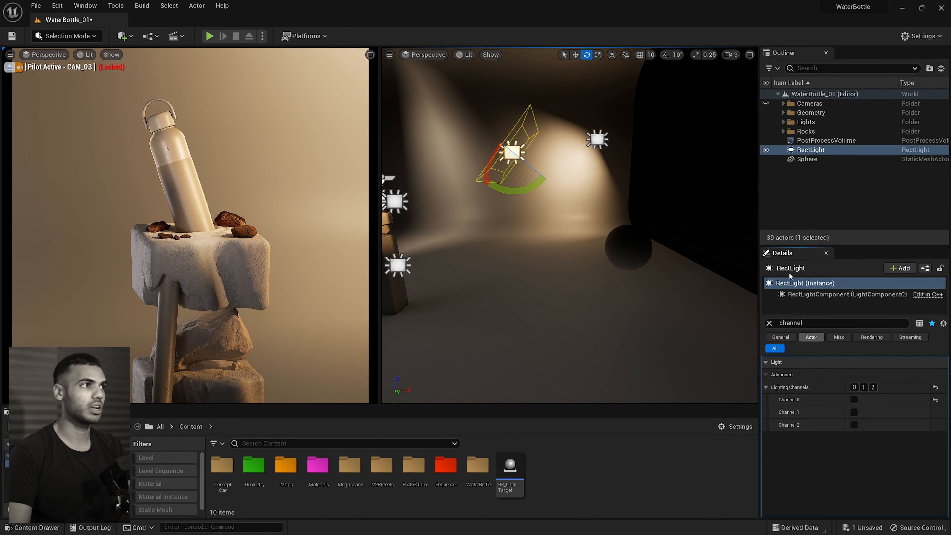
Delete the test Sphere together with the RectLight and return to the bottle
left_click(635, 255, "ctrl")
key("Delete")
right_click_drag(635, 255, 580, 255)
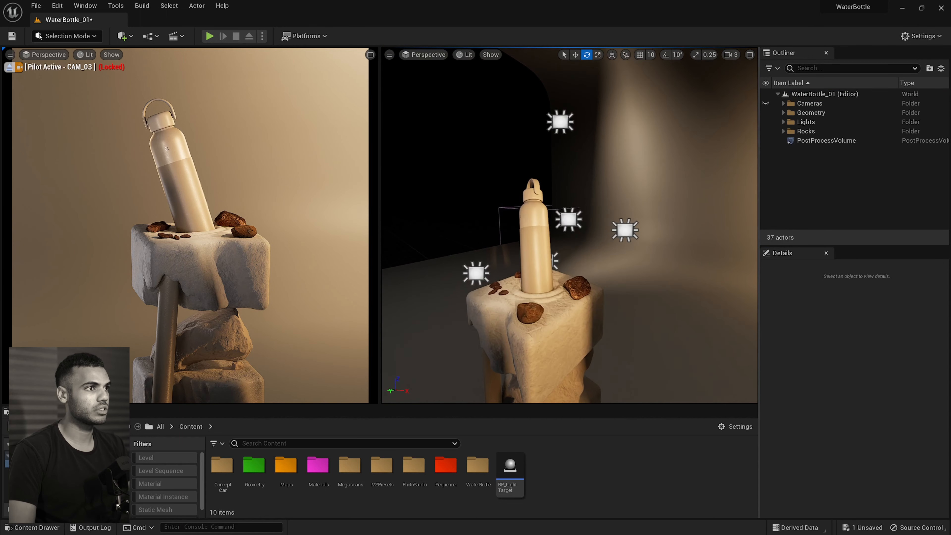
Select Light_RIM-L and Light_RIM-R and repeatedly toggle lighting channel 0 to compare their effect, leaving only channel 1 enabled
left_click(566, 220)
left_click(625, 232, "ctrl")
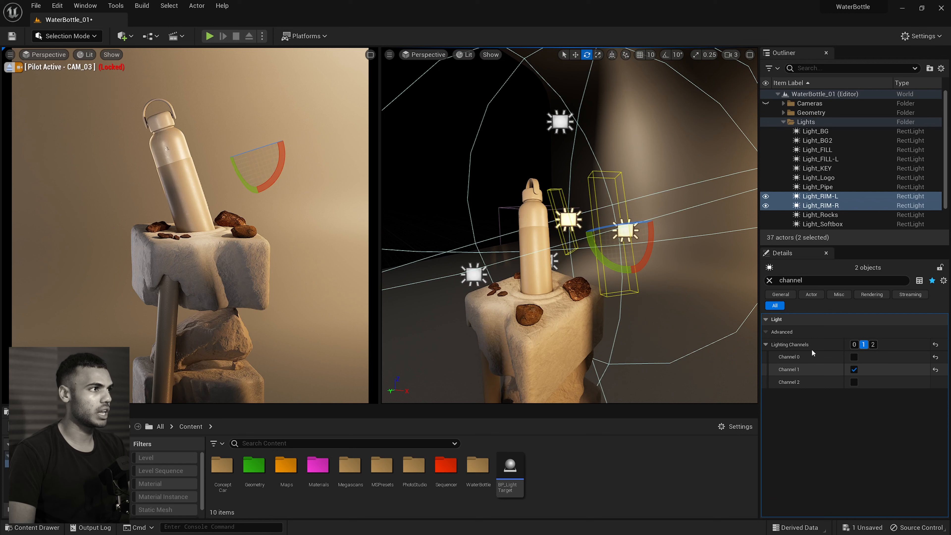
left_click(854, 358)
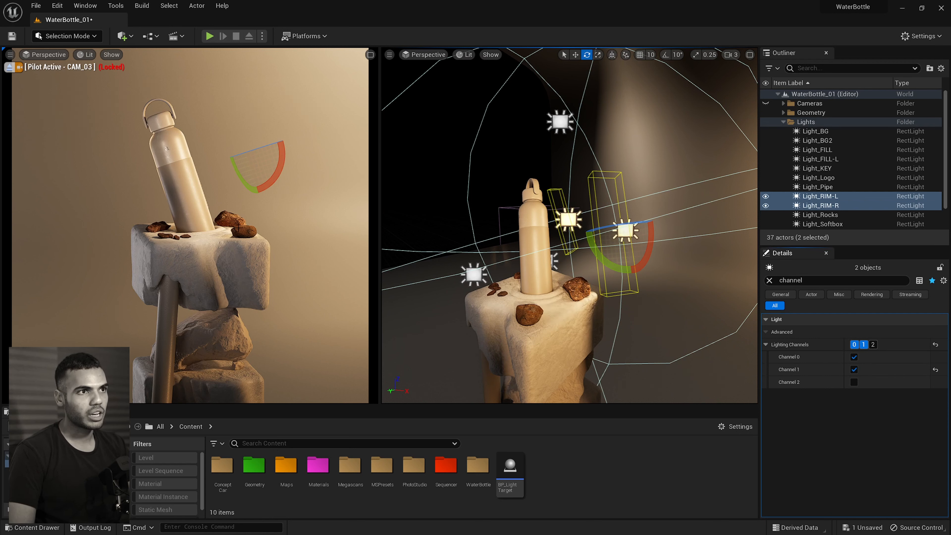
left_click(854, 357)
left_click(854, 357)
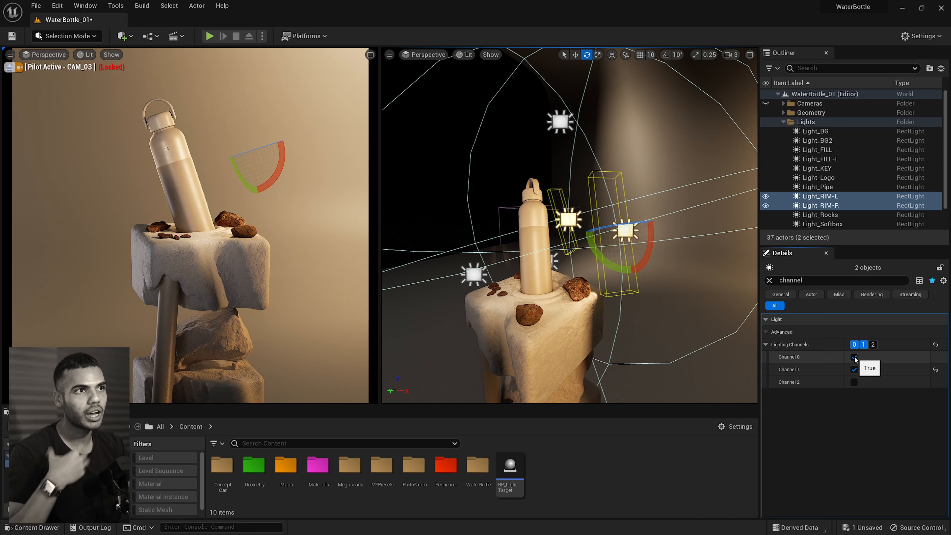
left_click(854, 357)
left_click(854, 358)
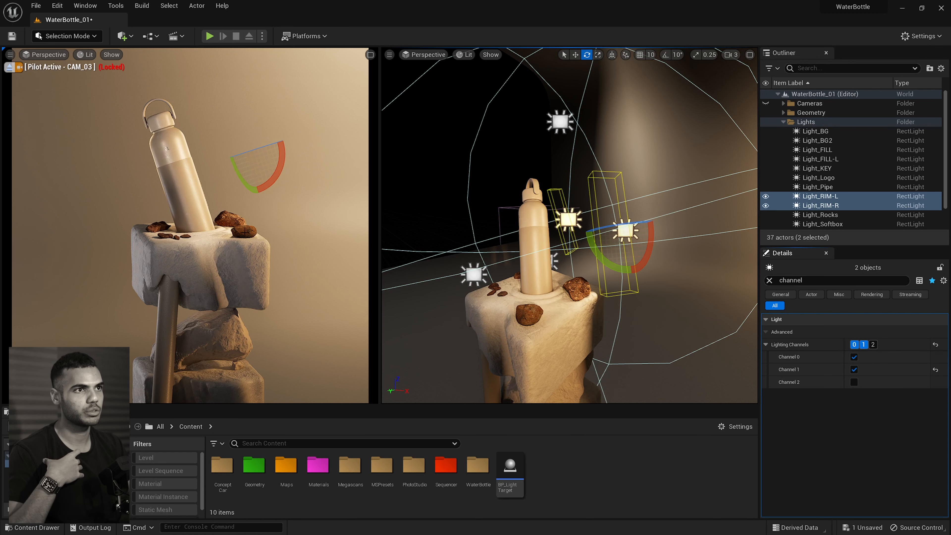
left_click(854, 357)
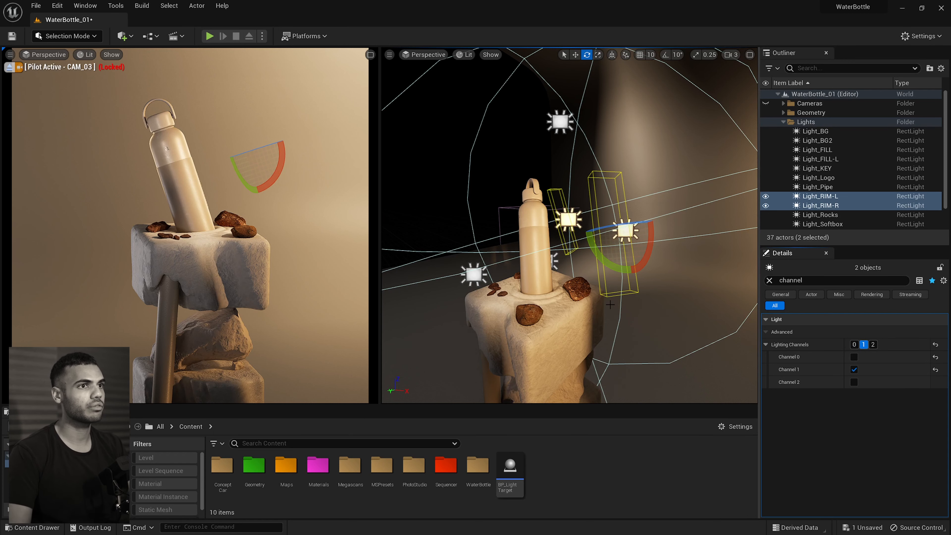
Select Light_Pipe and toggle its lighting channel 0 on and off to compare the effect on the stand and rocks
key("f")
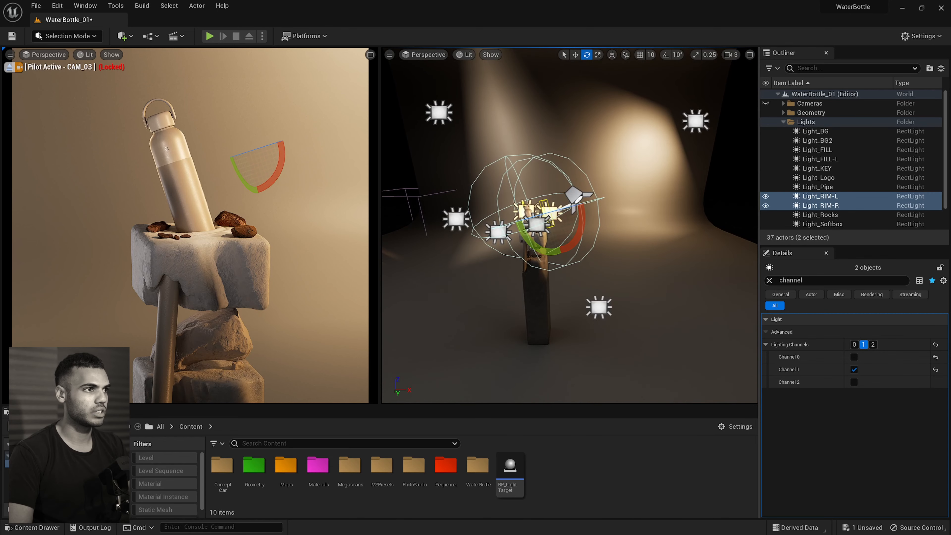
left_click(599, 307)
left_click_drag(615, 326, 585, 233, "alt")
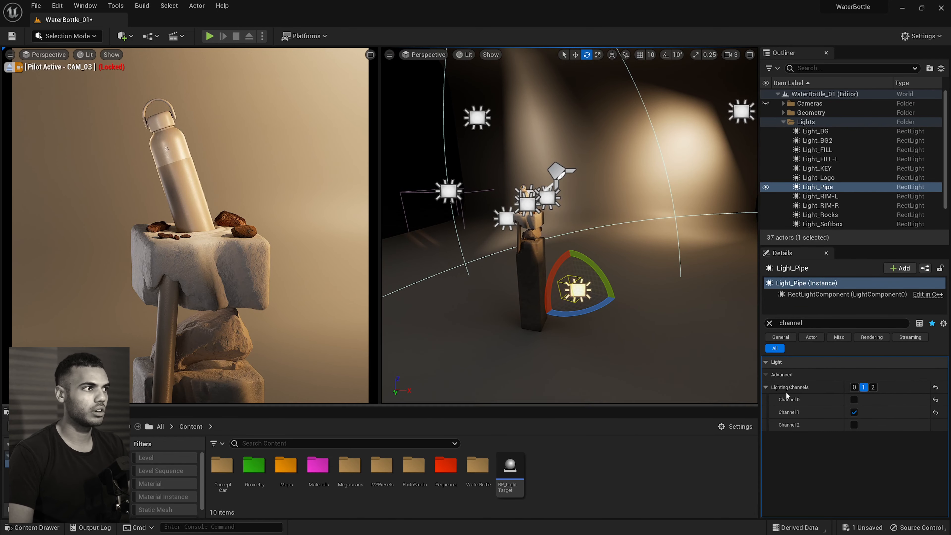
left_click(855, 400)
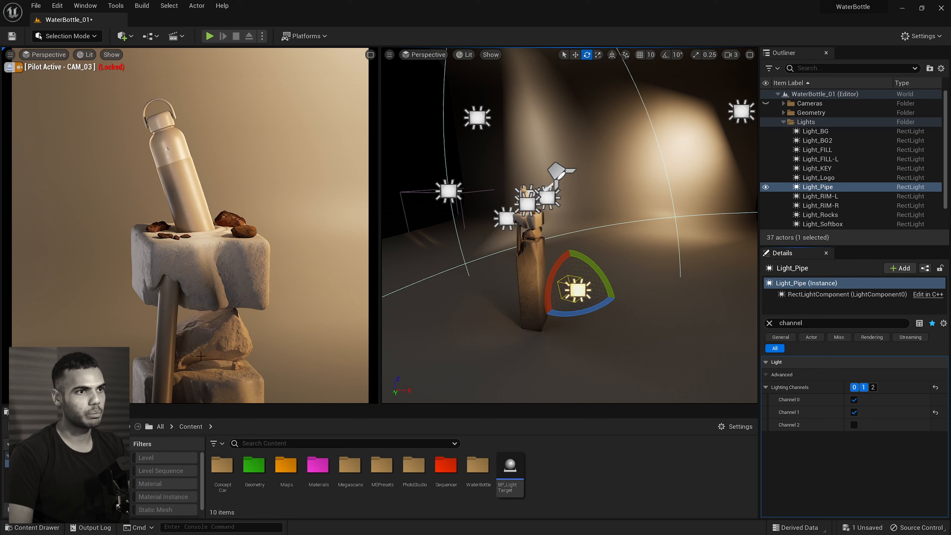
left_click(854, 400)
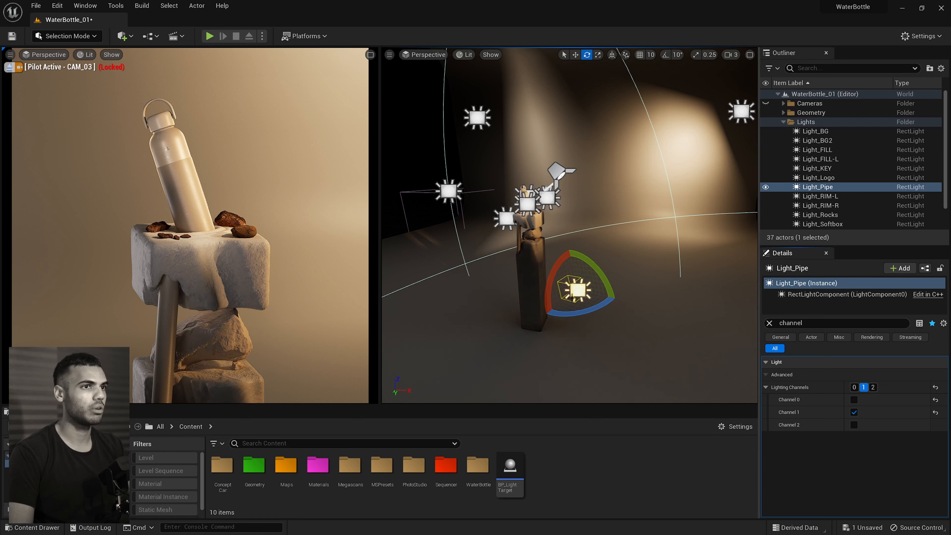
Move Light_Pipe upward beside the bottle stand
key("w")
right_click_drag(576, 285, 581, 291)
left_click_drag(574, 271, 530, 234)
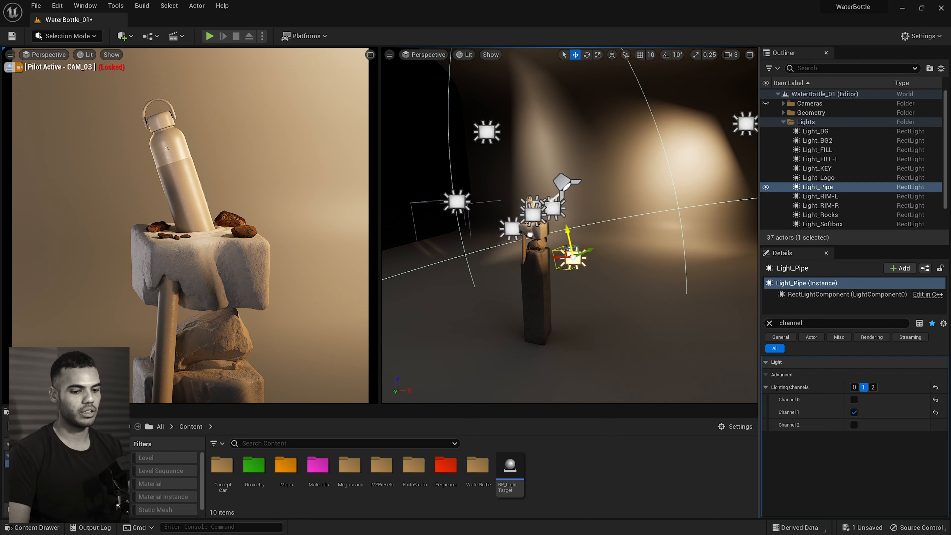
Undo the last move of Light_Pipe beside the bottle stand
key("ctrl+z")
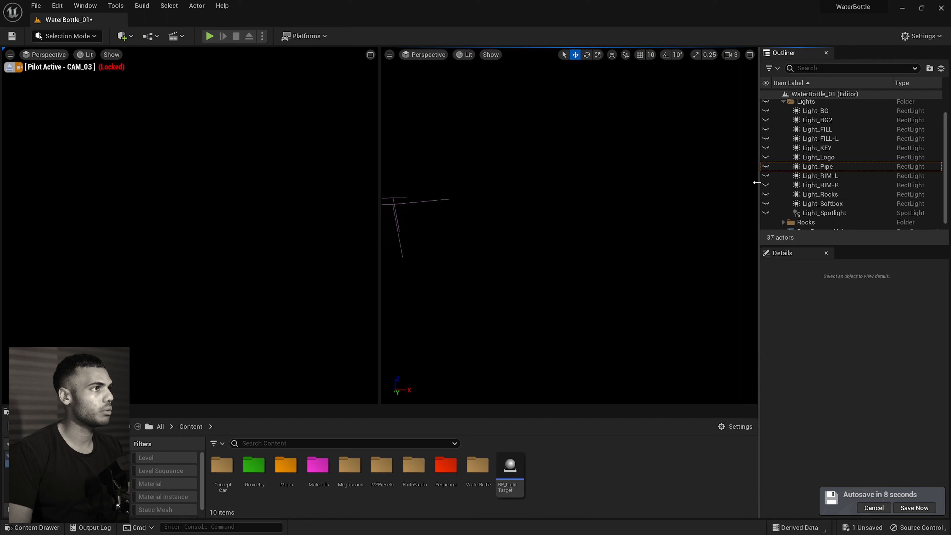
Make the hidden Light_KEY, Light_FILL, Light_BG and Light_BG2 visible one after another to build up the base lighting
left_click(767, 147)
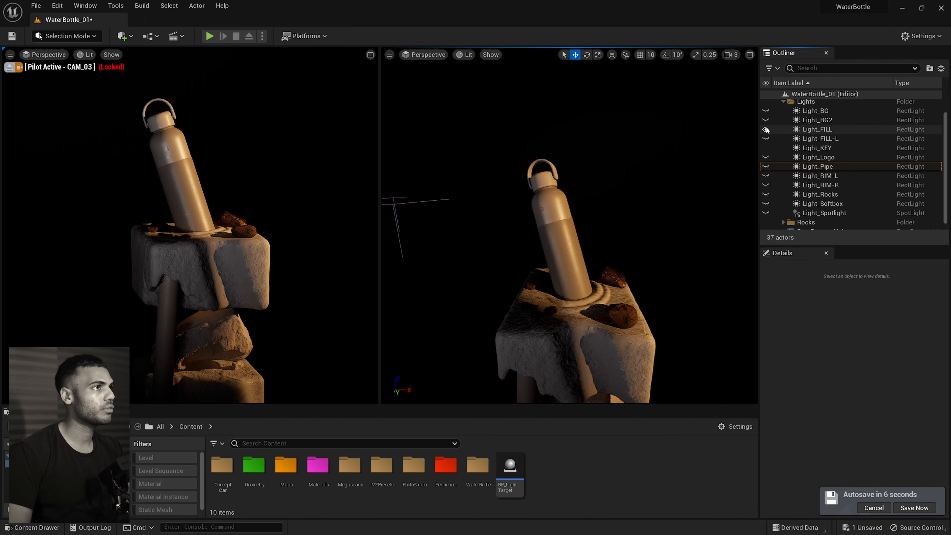
left_click(766, 129)
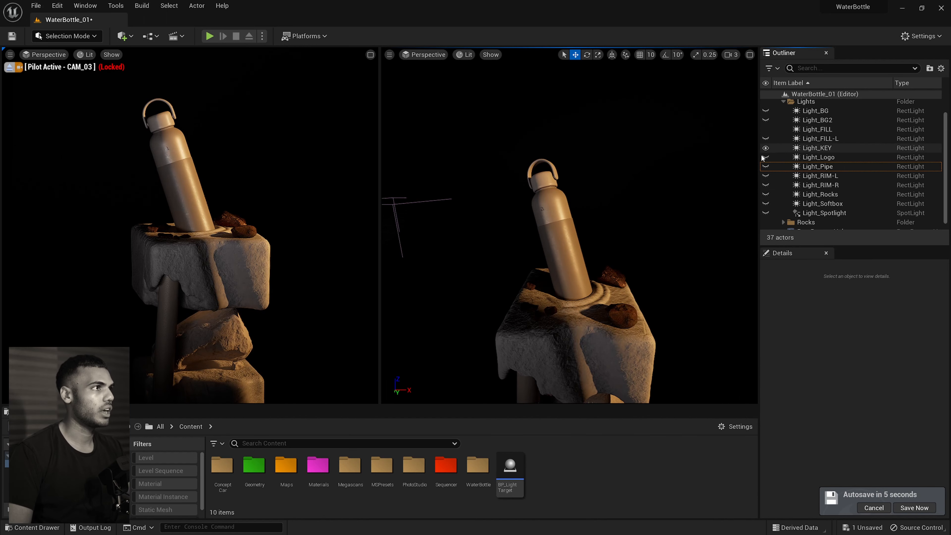
left_click(767, 110)
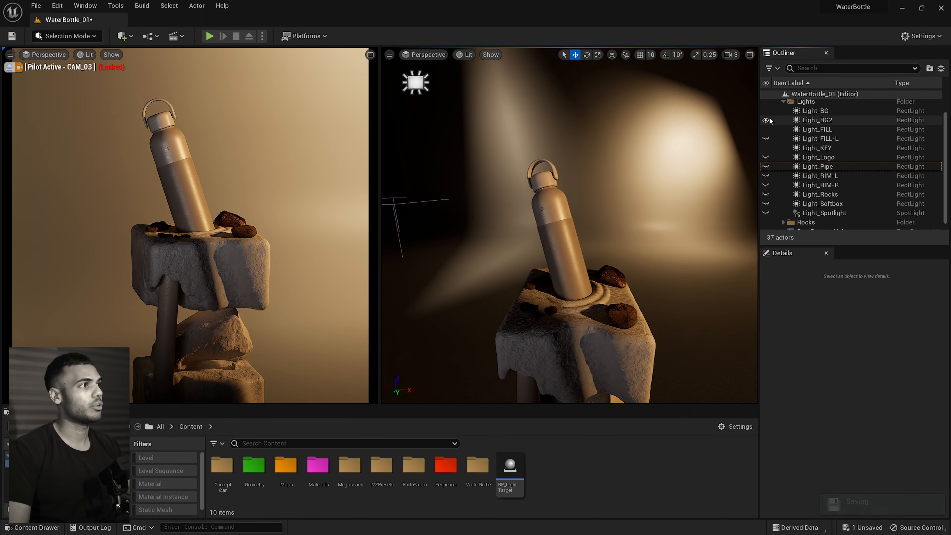
Unhide Light_RIM-L, Light_RIM-R, Light_Logo and Light_Spotlight, toggling Light_Pipe on and back off along the way
left_click_drag(766, 176, 766, 185)
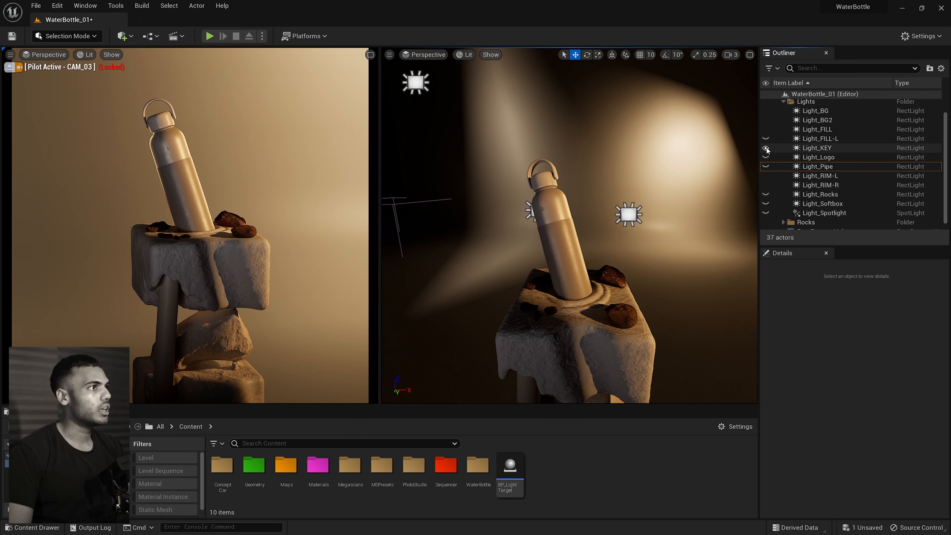
left_click(767, 157)
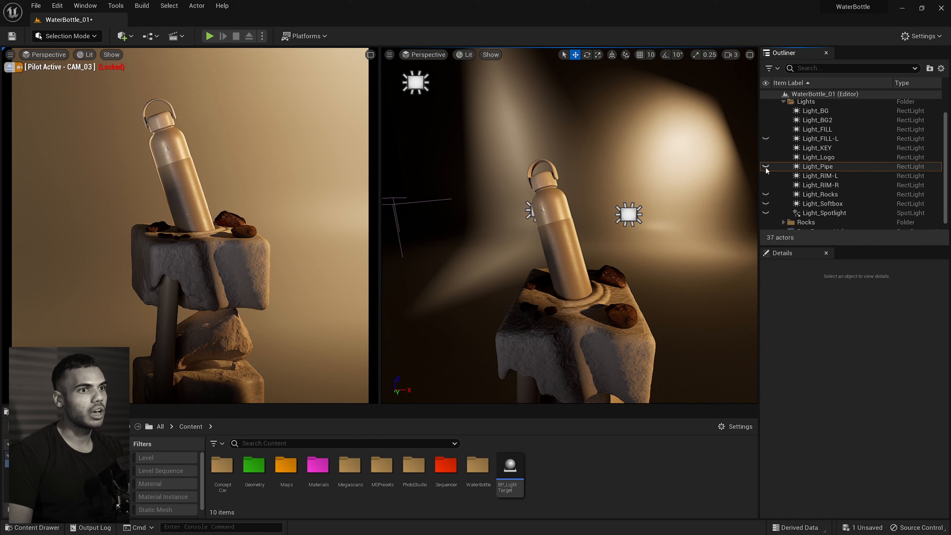
left_click(767, 166)
left_click(767, 167)
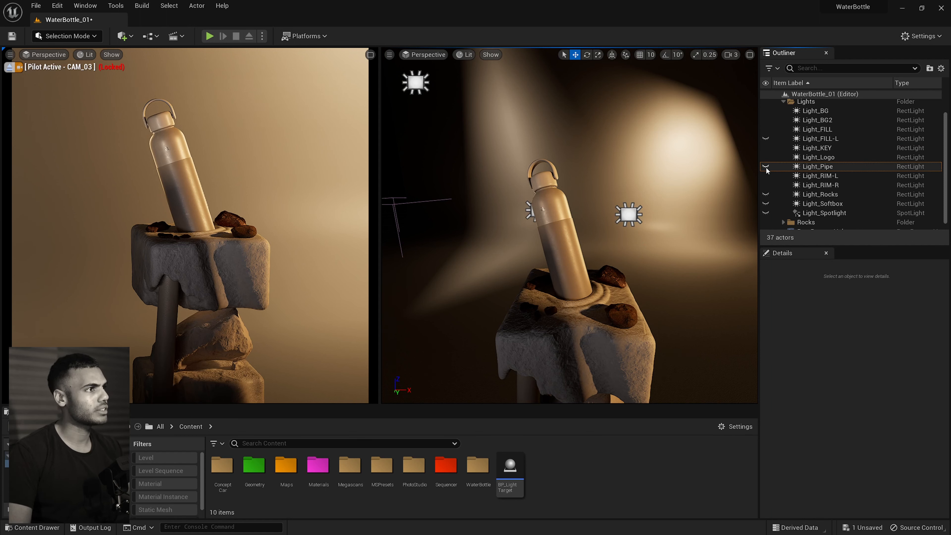
left_click(766, 212)
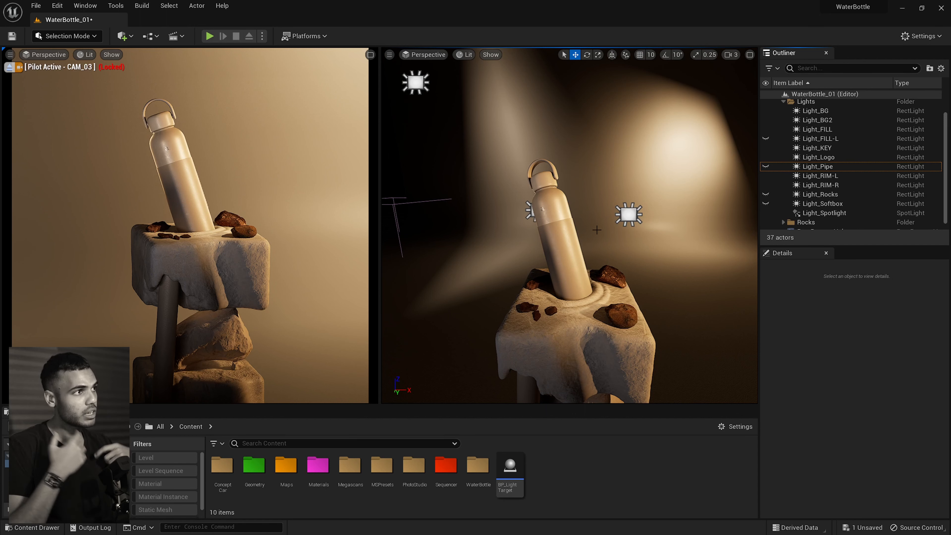
Unhide Light_FILL-L, Light_Pipe, Light_Rocks and Light_Softbox, toggling the rocks and softbox lights to compare their effect
left_click(766, 139)
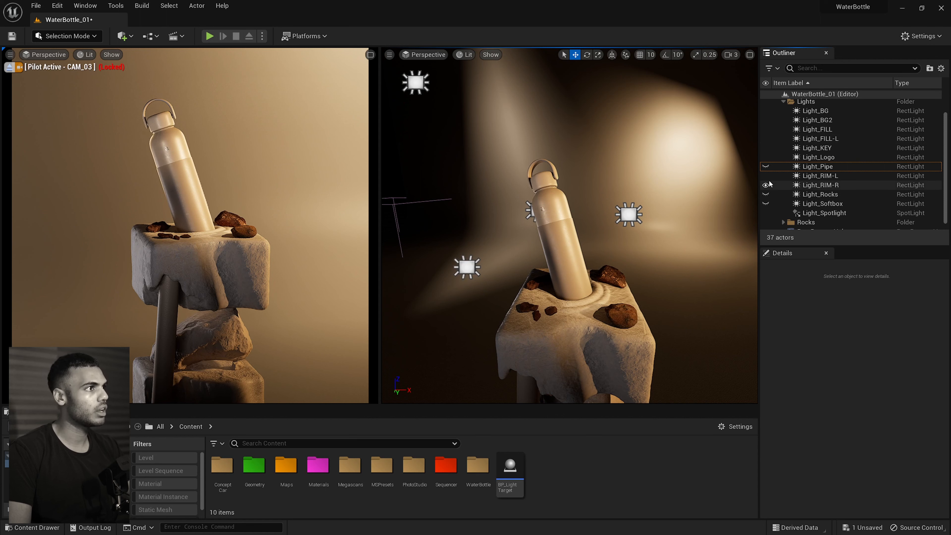
left_click(814, 167)
left_click(766, 167)
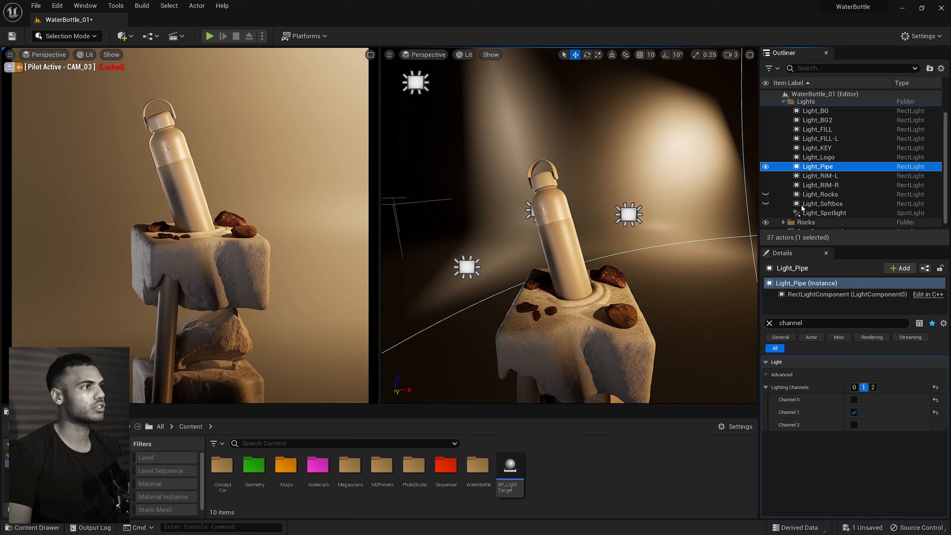
left_click(766, 195)
left_click(766, 194)
left_click(766, 203)
left_click(766, 204)
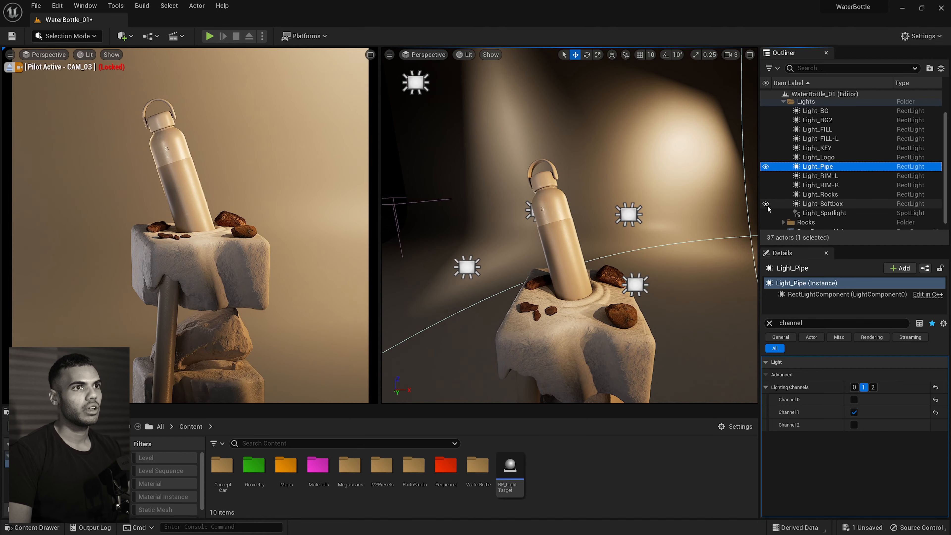